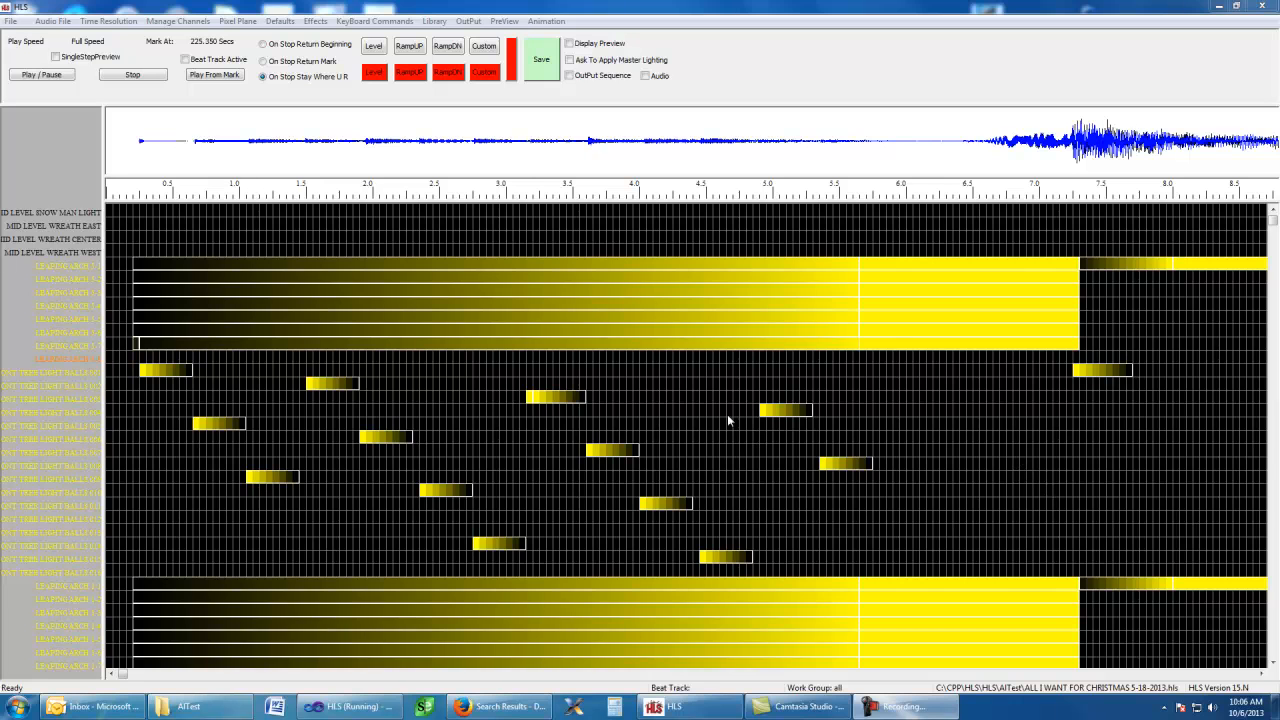
Step: Open the Channel Manager for the raw channels
click(198, 22)
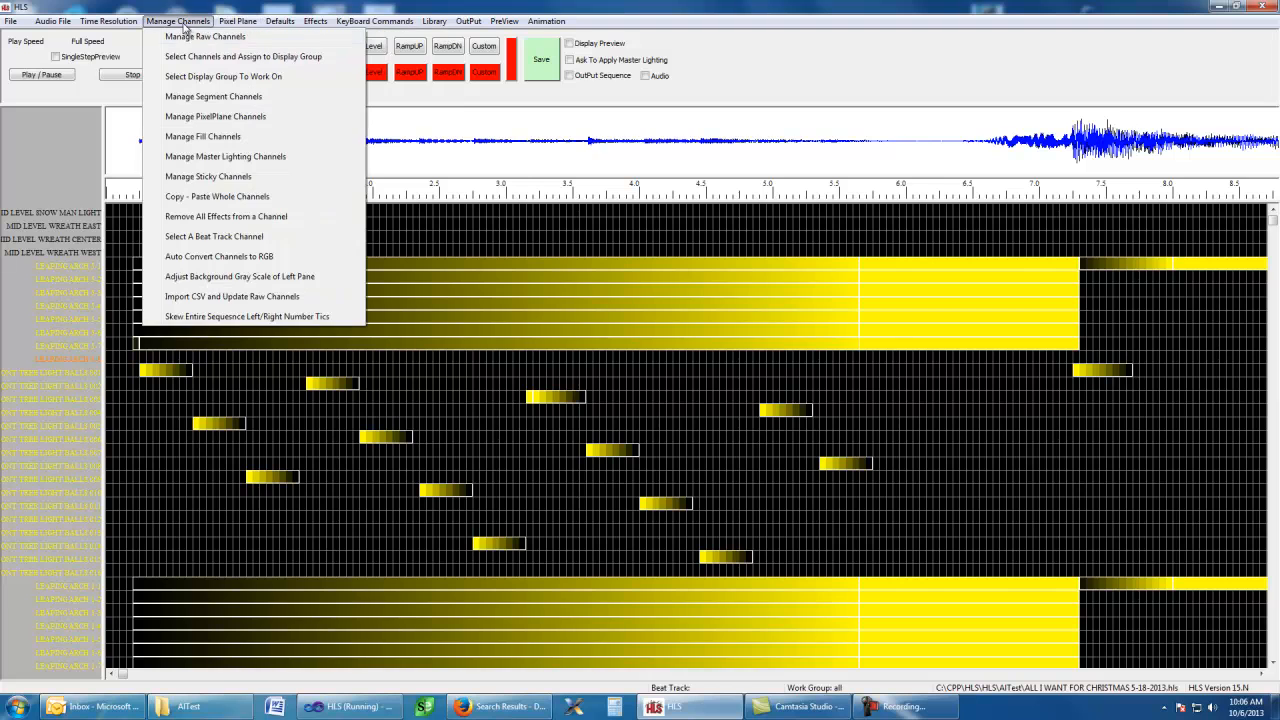
click(197, 37)
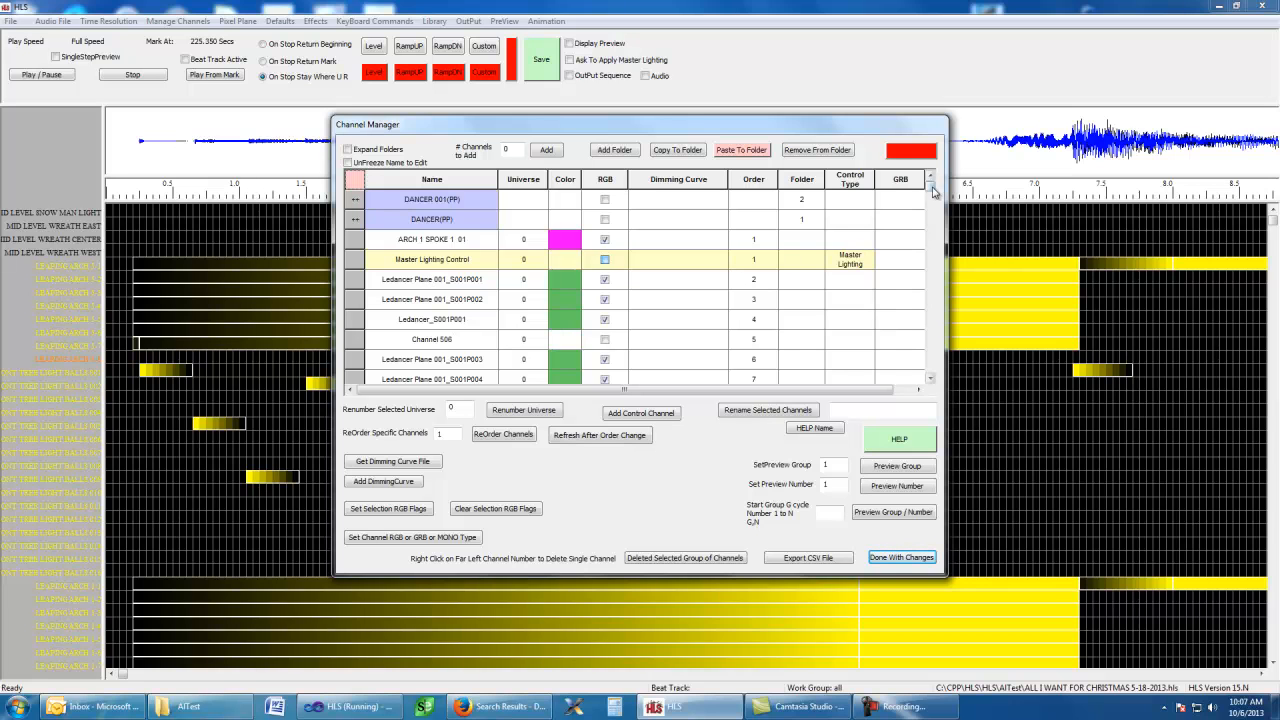
Step: Examine how the channel names, universes and order numbers are arranged from the universe 0 entries to the Mega Test1 channels
drag(932, 189, 931, 246)
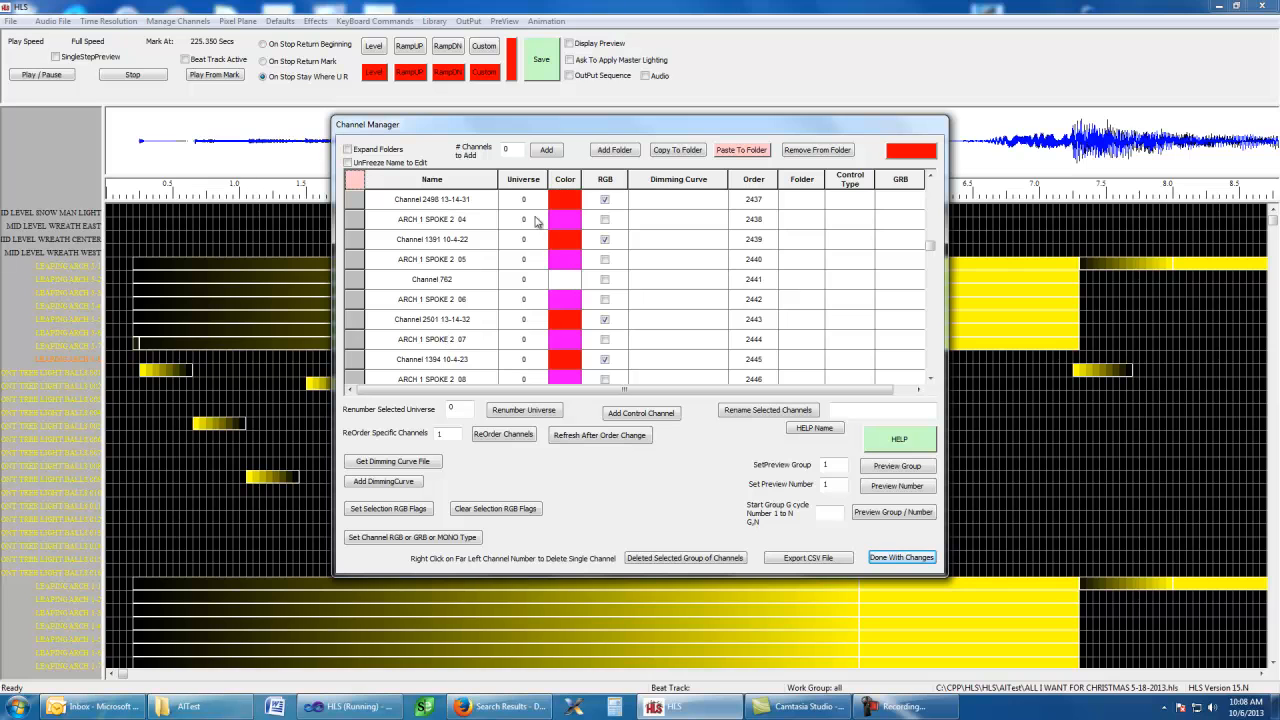
drag(931, 248, 931, 188)
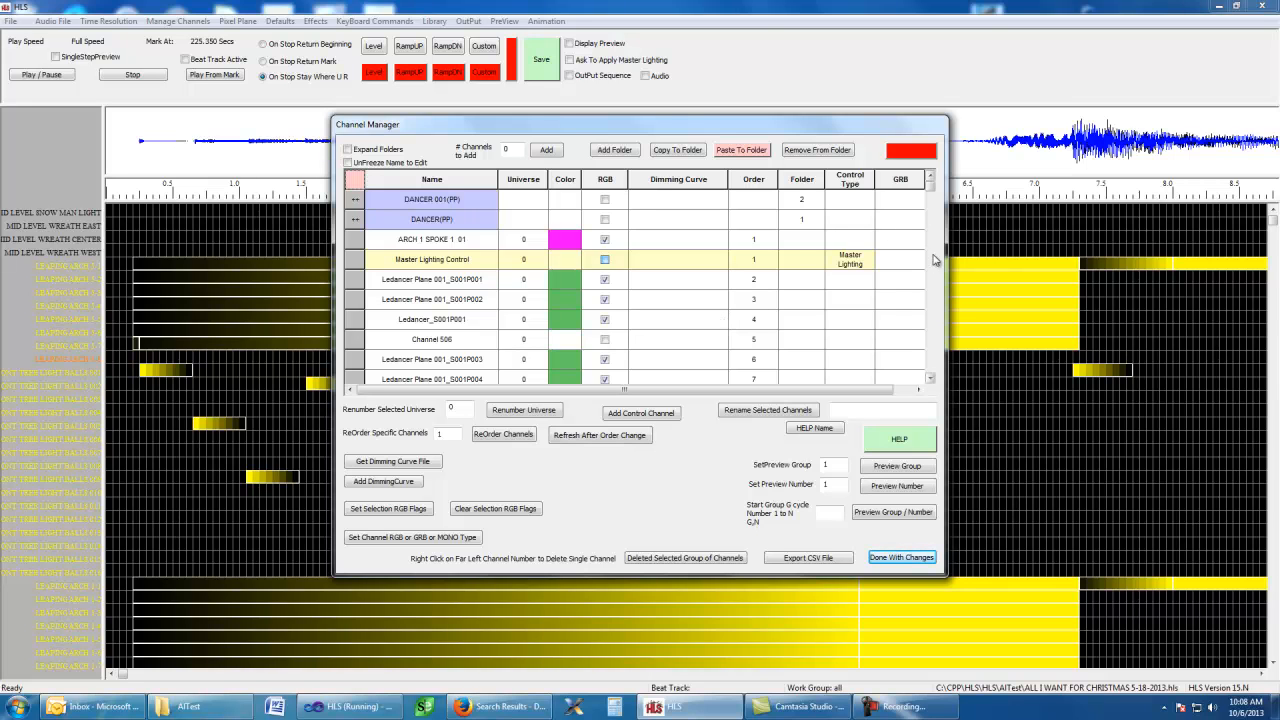
drag(931, 188, 930, 226)
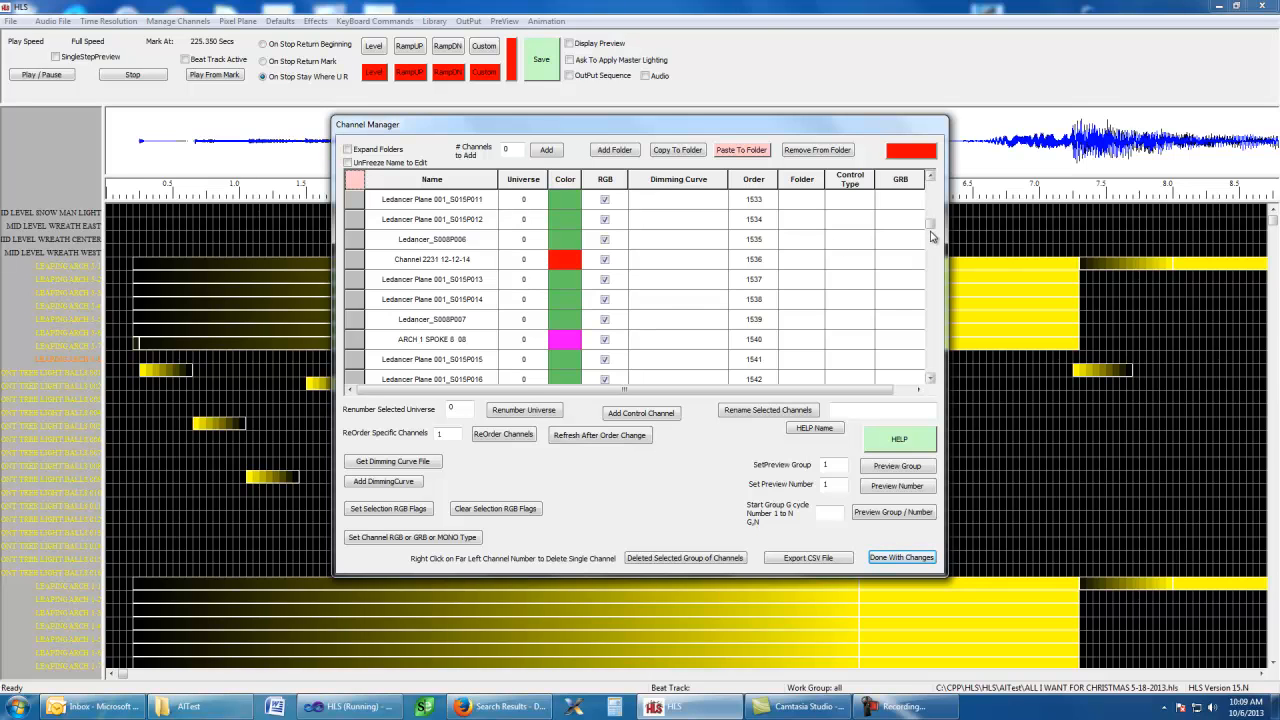
drag(930, 224, 931, 284)
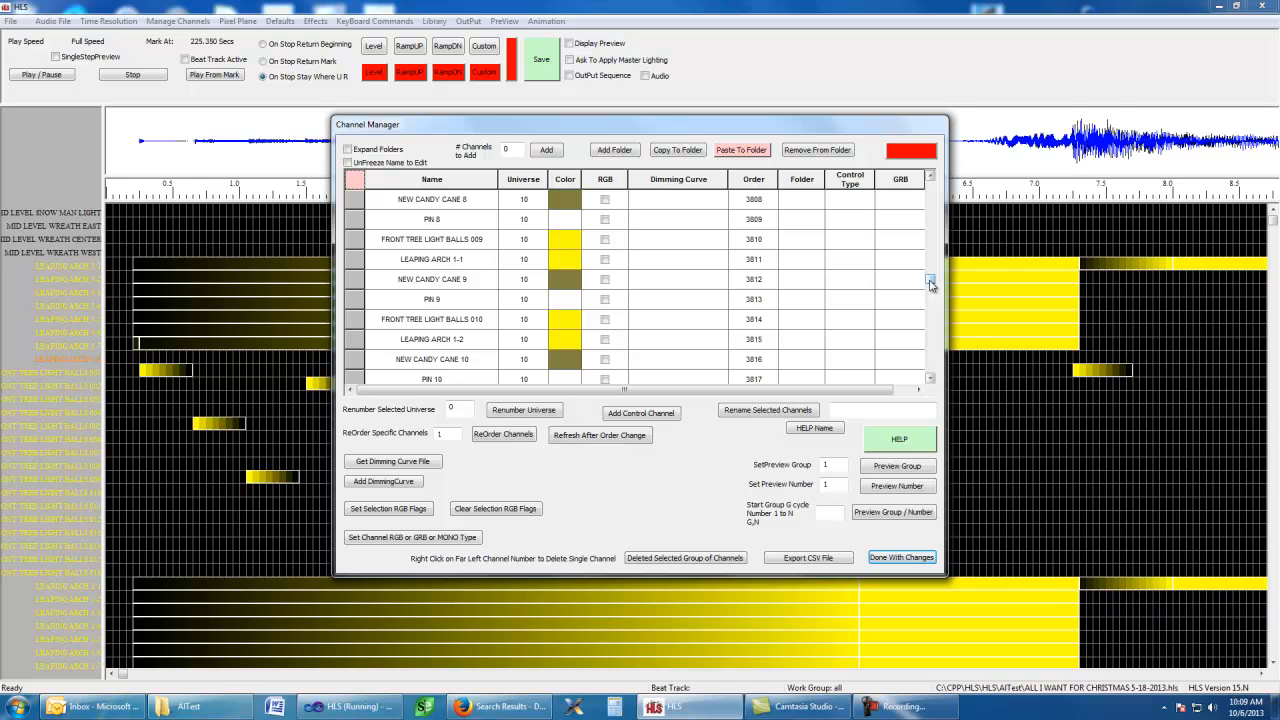
drag(930, 281, 930, 282)
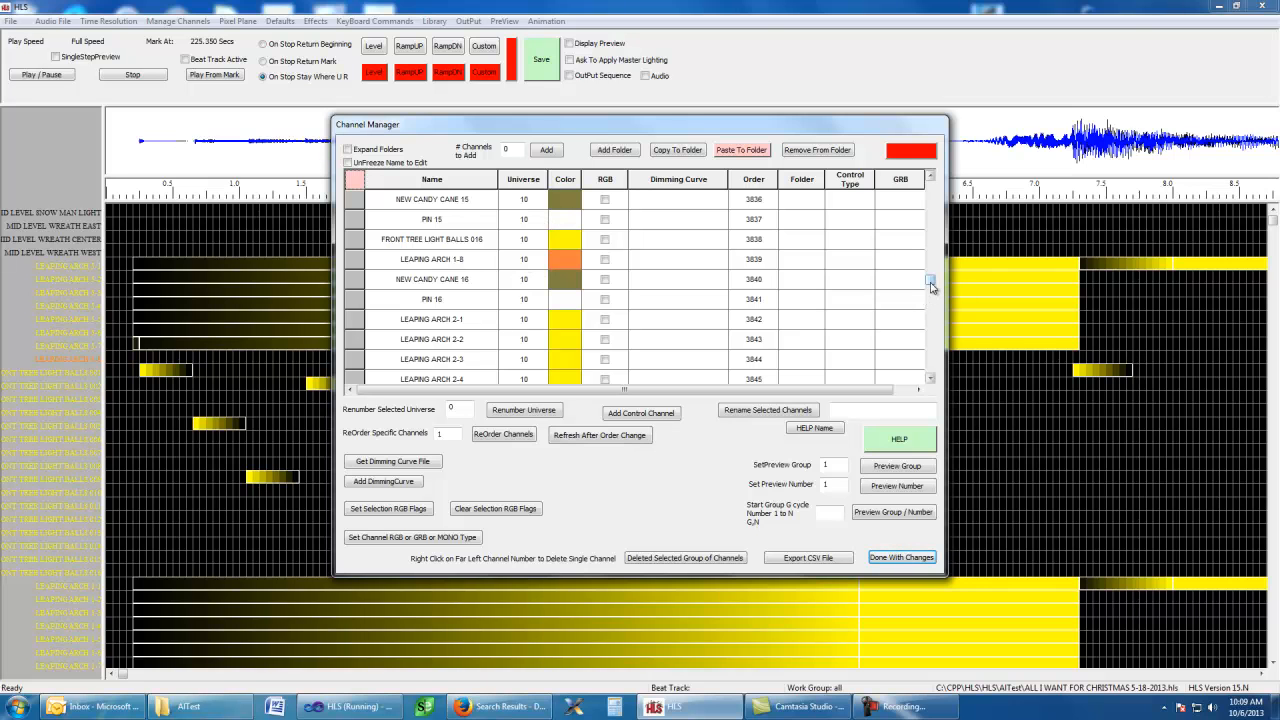
drag(930, 285, 931, 289)
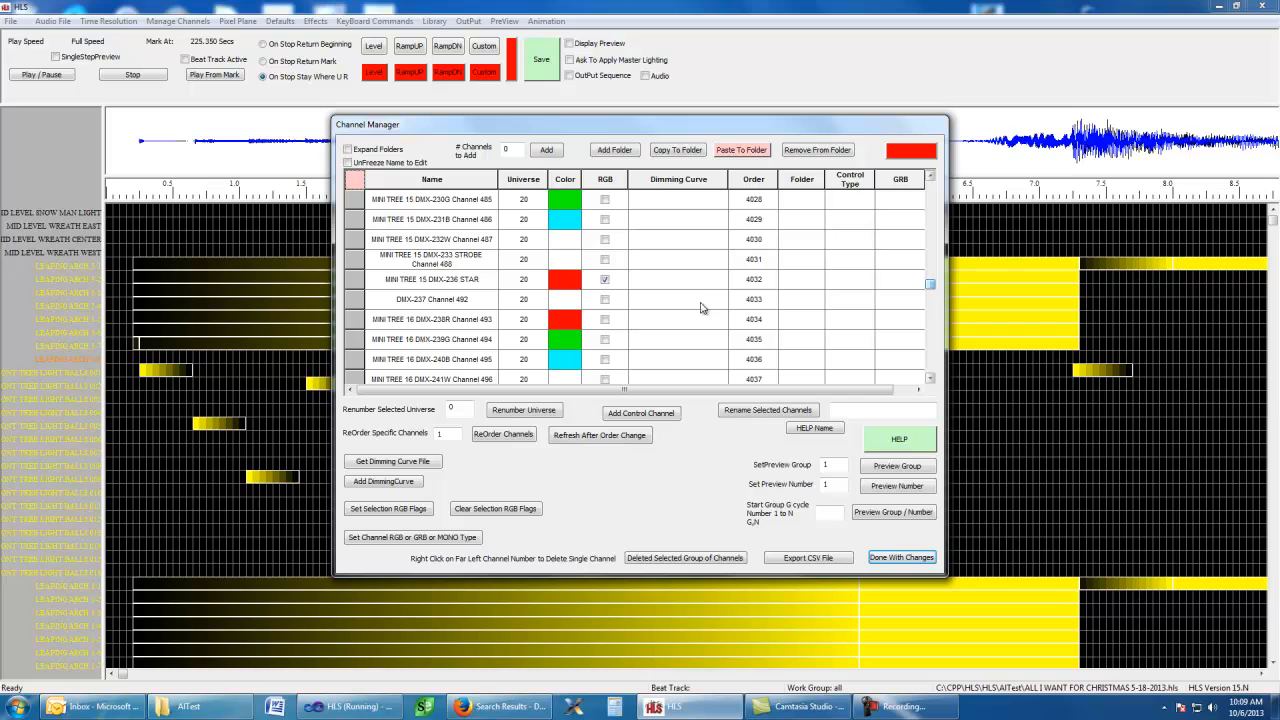
drag(932, 287, 929, 305)
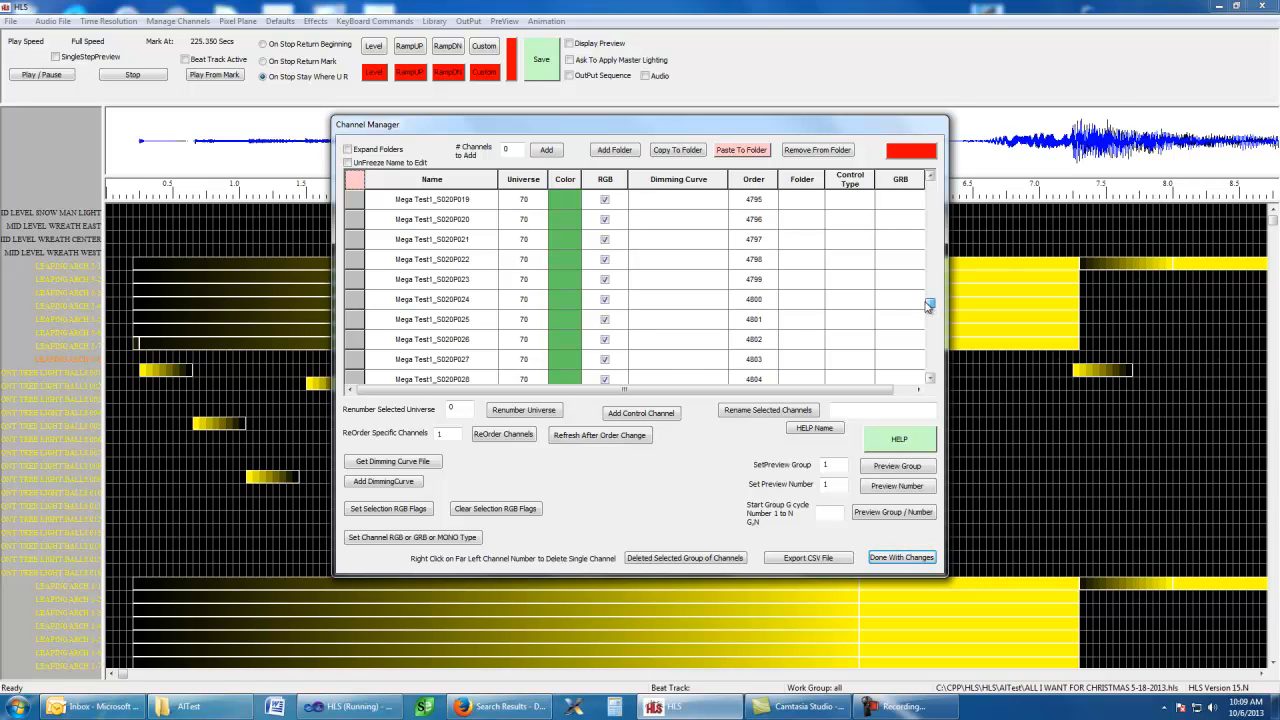
drag(929, 305, 929, 299)
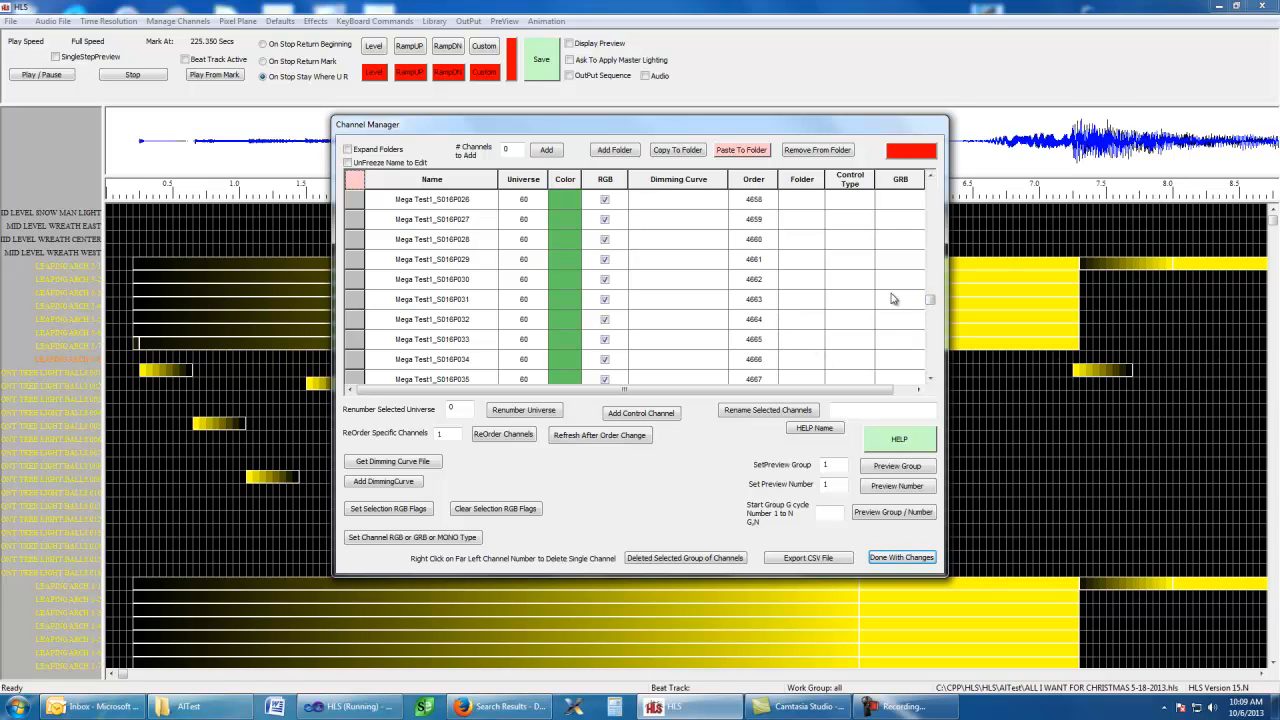
mouse_move(930, 306)
mouse_down()
mouse_move(930, 268)
mouse_move(924, 284)
mouse_up()
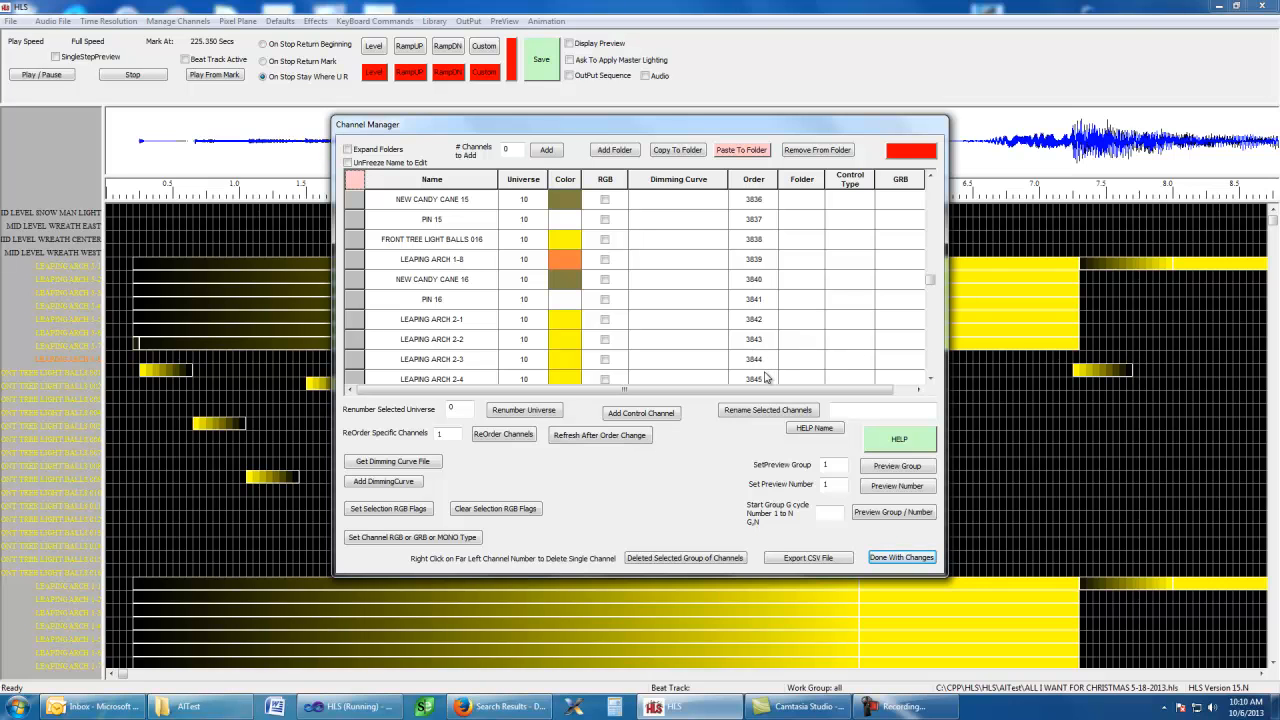
Step: Review the channel list again, comparing names, order numbers, RGB flags and GRB settings up to the Ledancer09 channels, and return to its beginning
drag(931, 283, 930, 269)
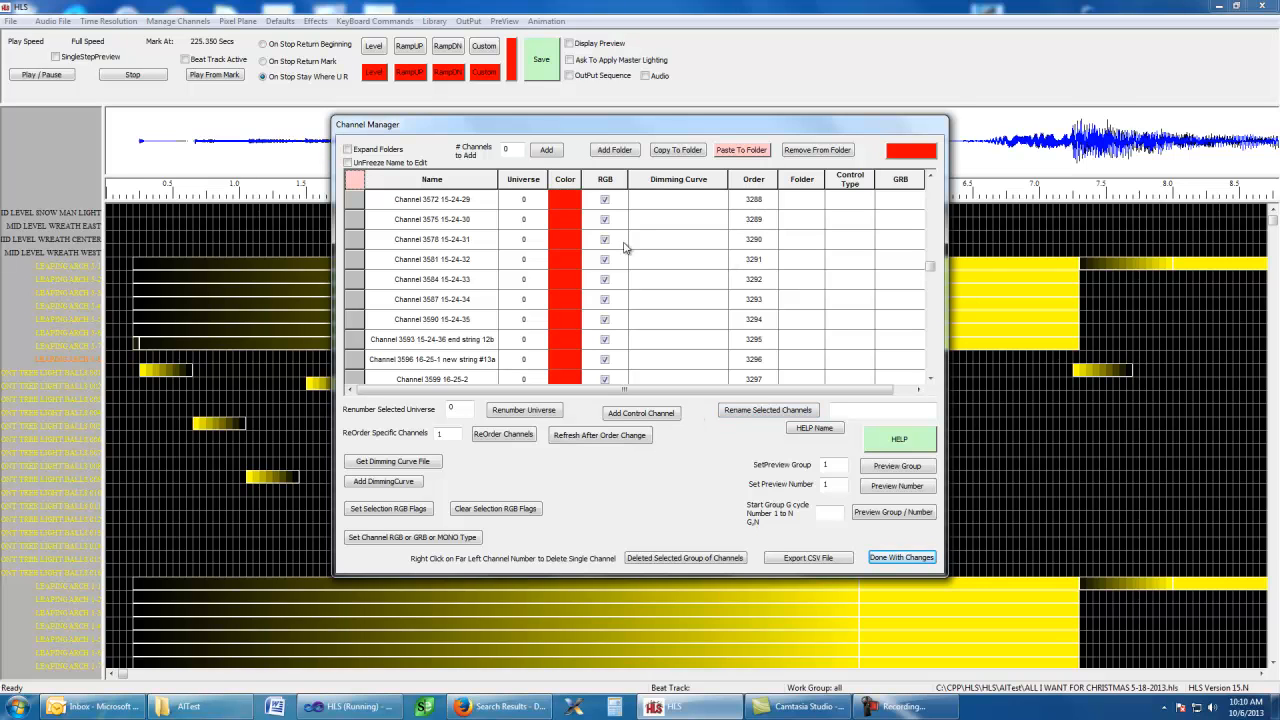
drag(931, 267, 932, 196)
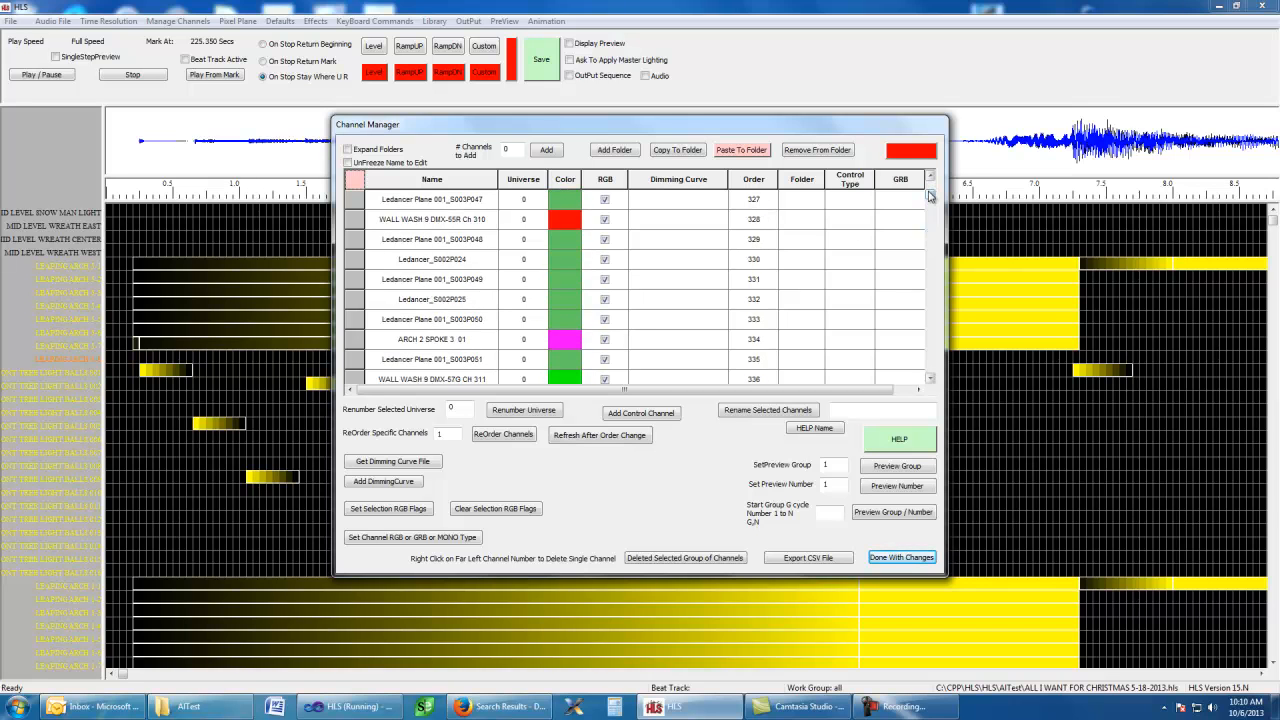
drag(931, 194, 931, 182)
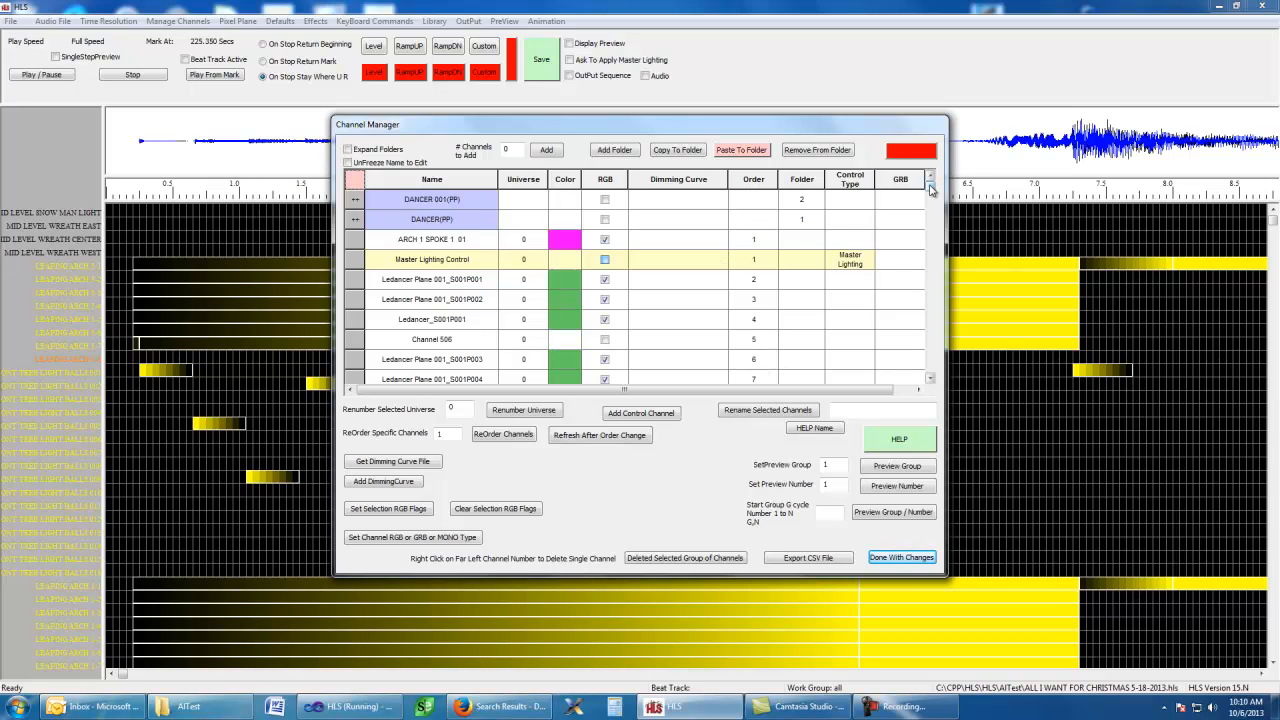
drag(931, 188, 931, 198)
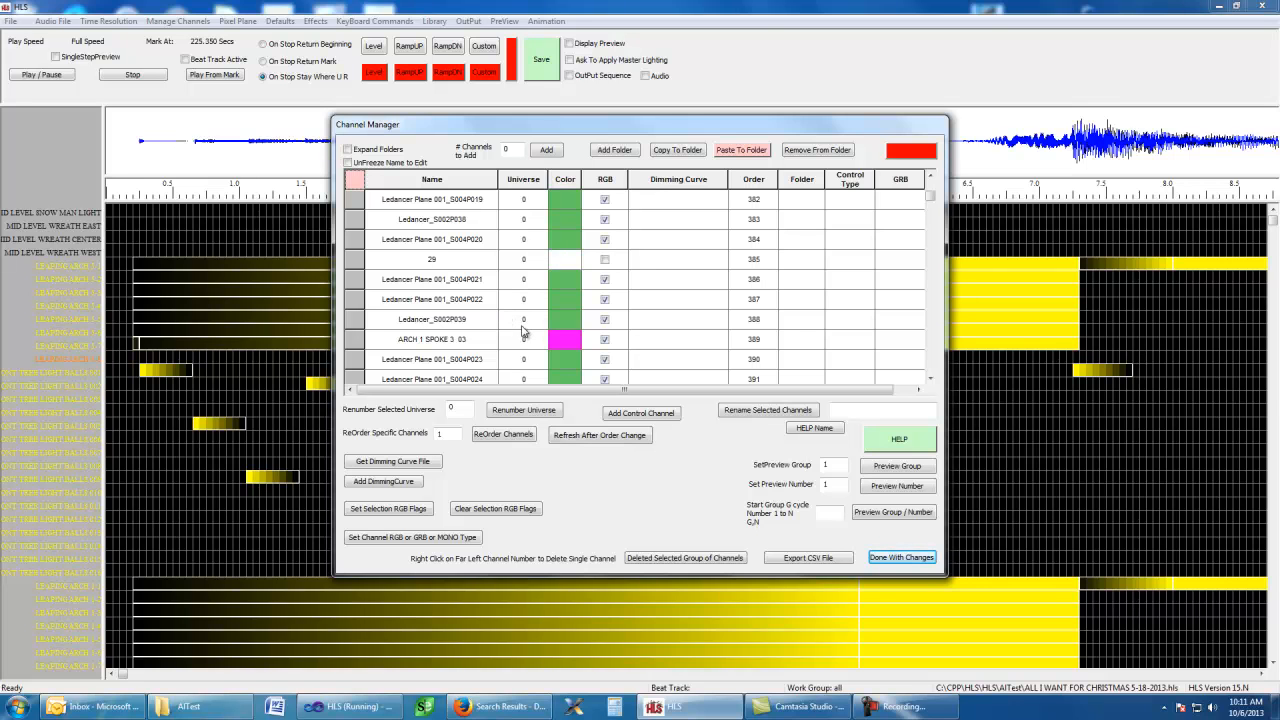
drag(929, 197, 935, 233)
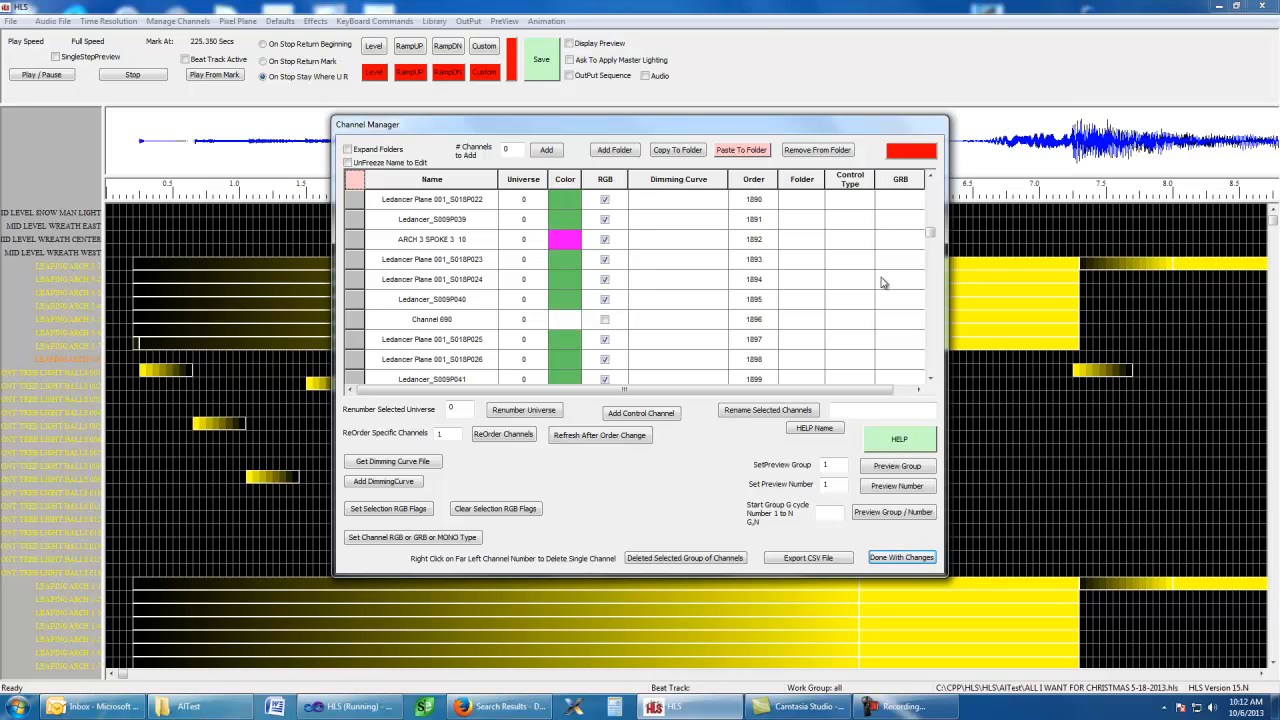
drag(930, 233, 943, 337)
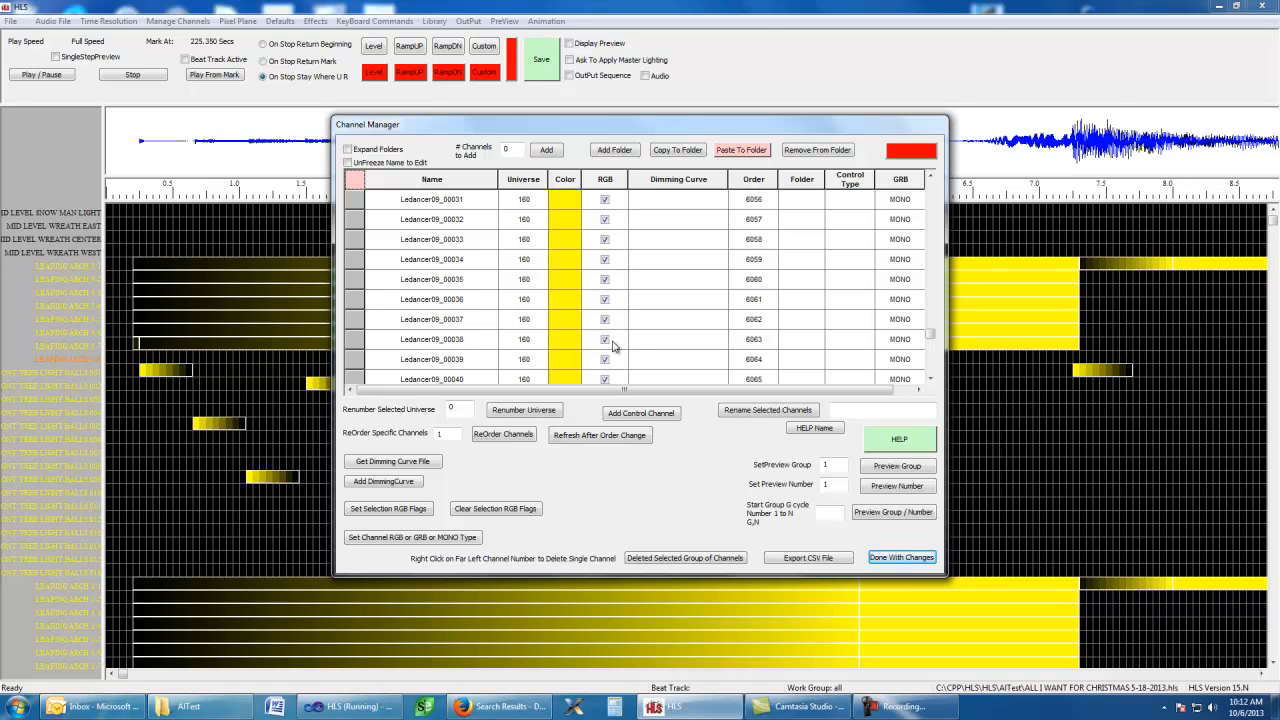
drag(626, 400, 696, 398)
drag(931, 339, 916, 289)
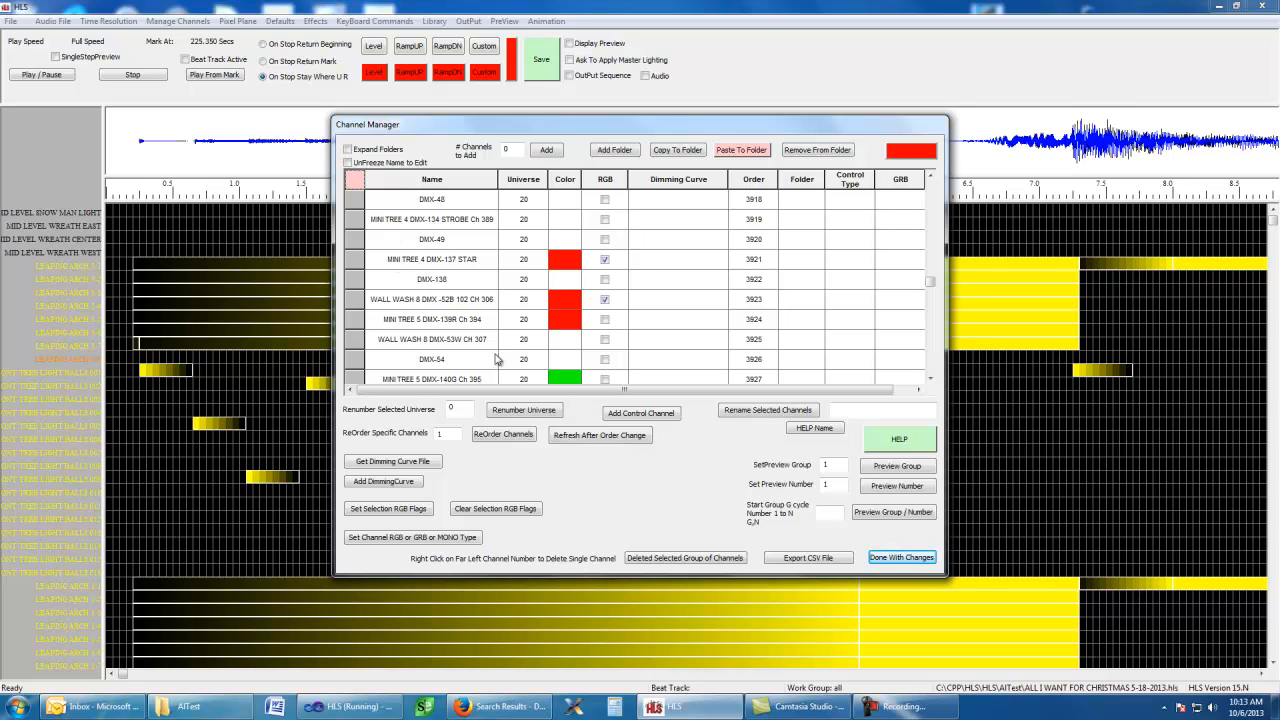
drag(929, 283, 927, 181)
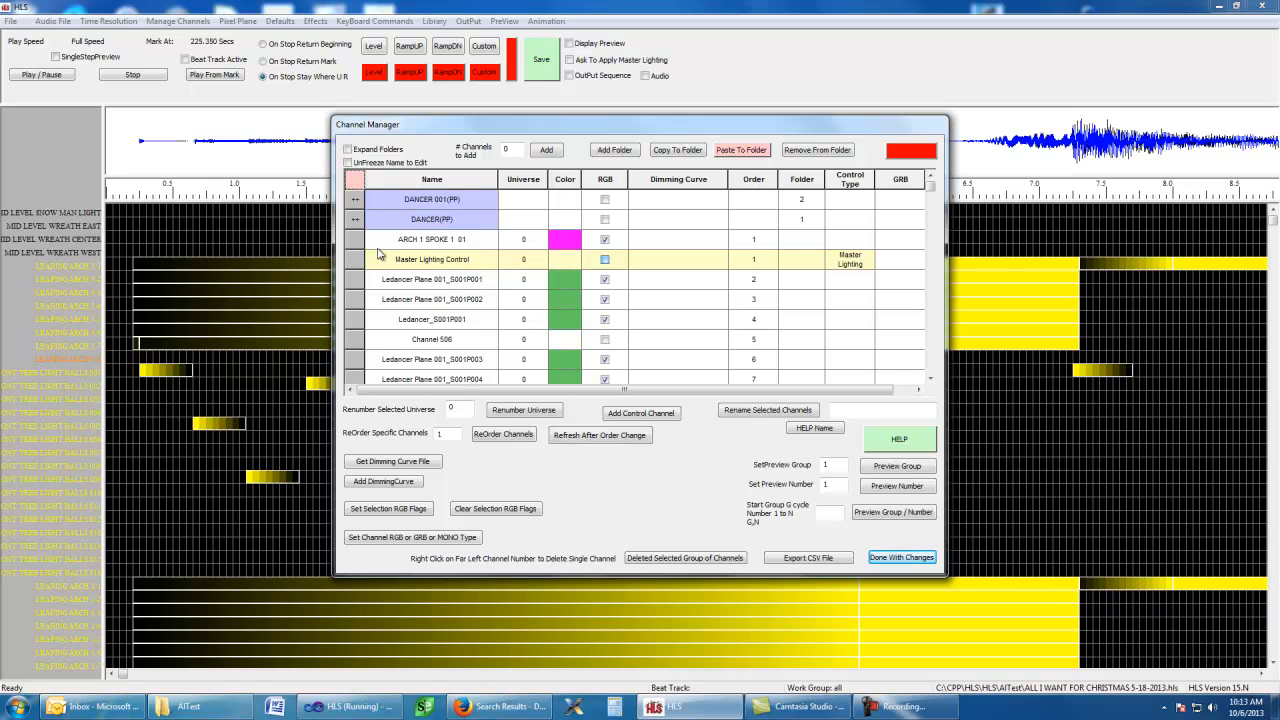
Step: Sort the raw channel list by name
click(431, 181)
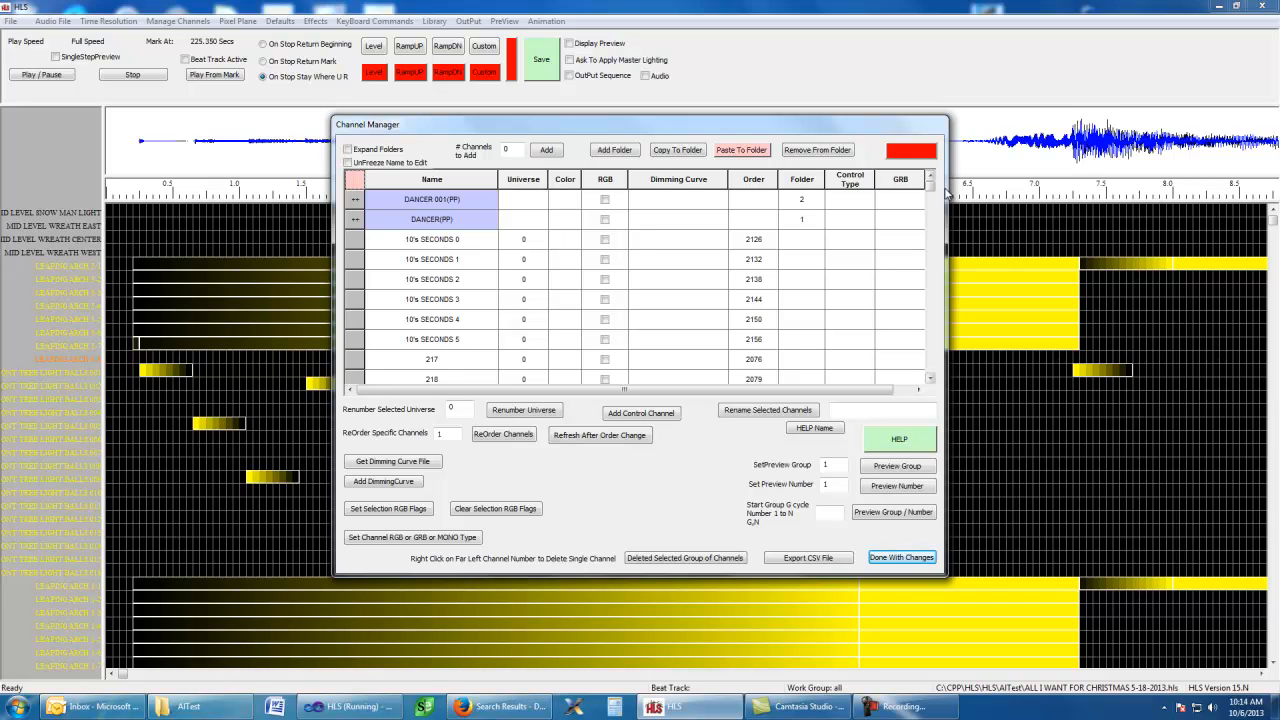
mouse_move(931, 187)
mouse_down()
mouse_move(932, 216)
mouse_move(930, 182)
mouse_up()
drag(930, 193, 933, 187)
Step: Renumber the order of all channels from 10's SECONDS 0 through WEST HI EVE 33, starting at 100
click(757, 246)
scroll(762, 423, down, 15)
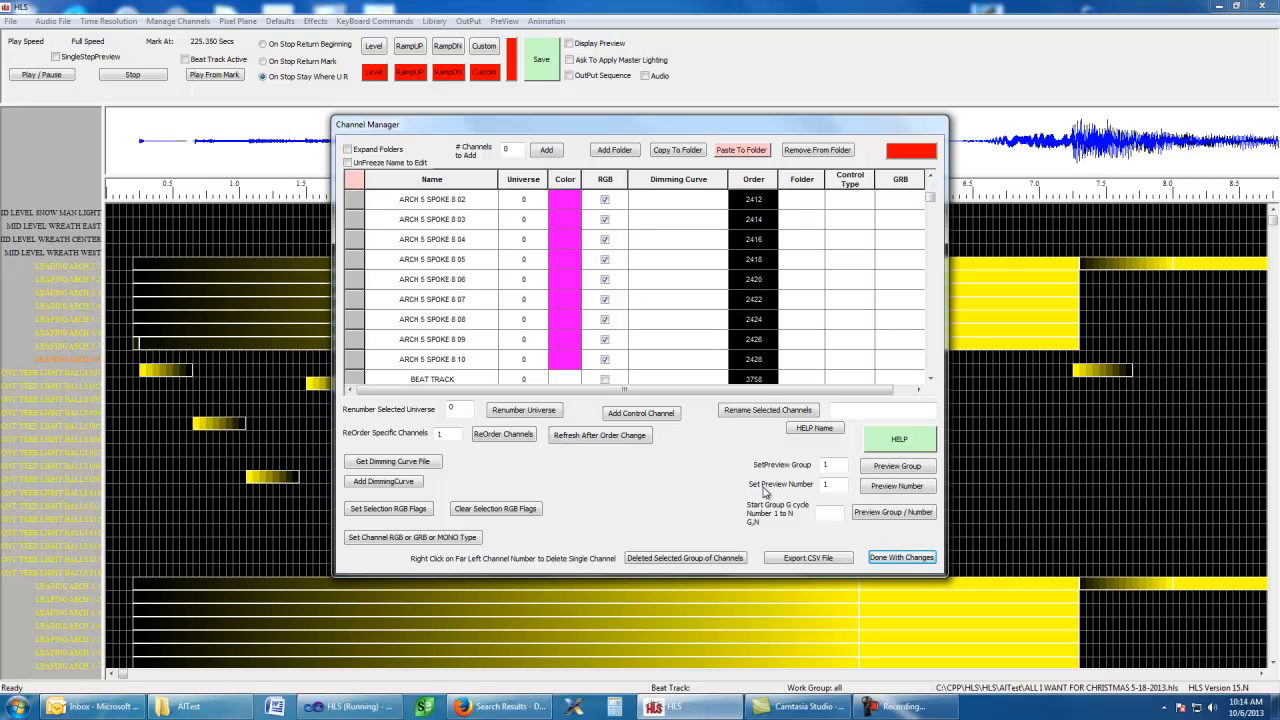
scroll(765, 490, down, 20)
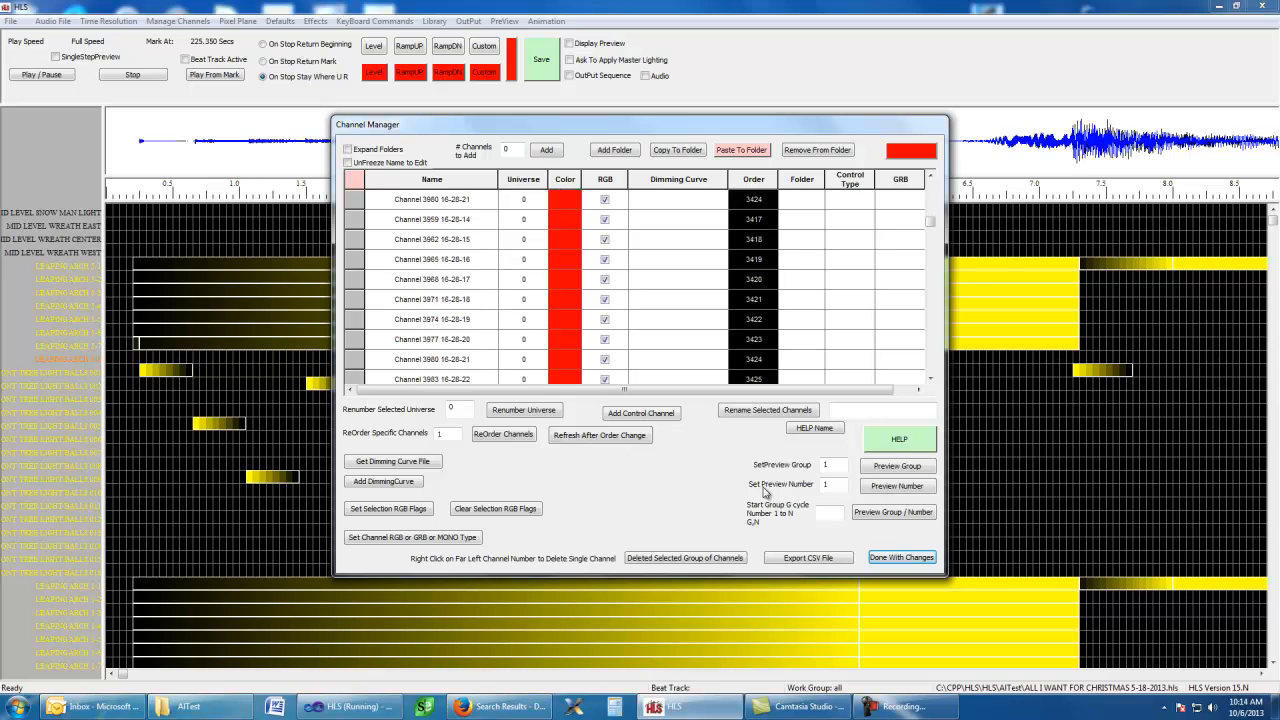
scroll(765, 490, down, 10)
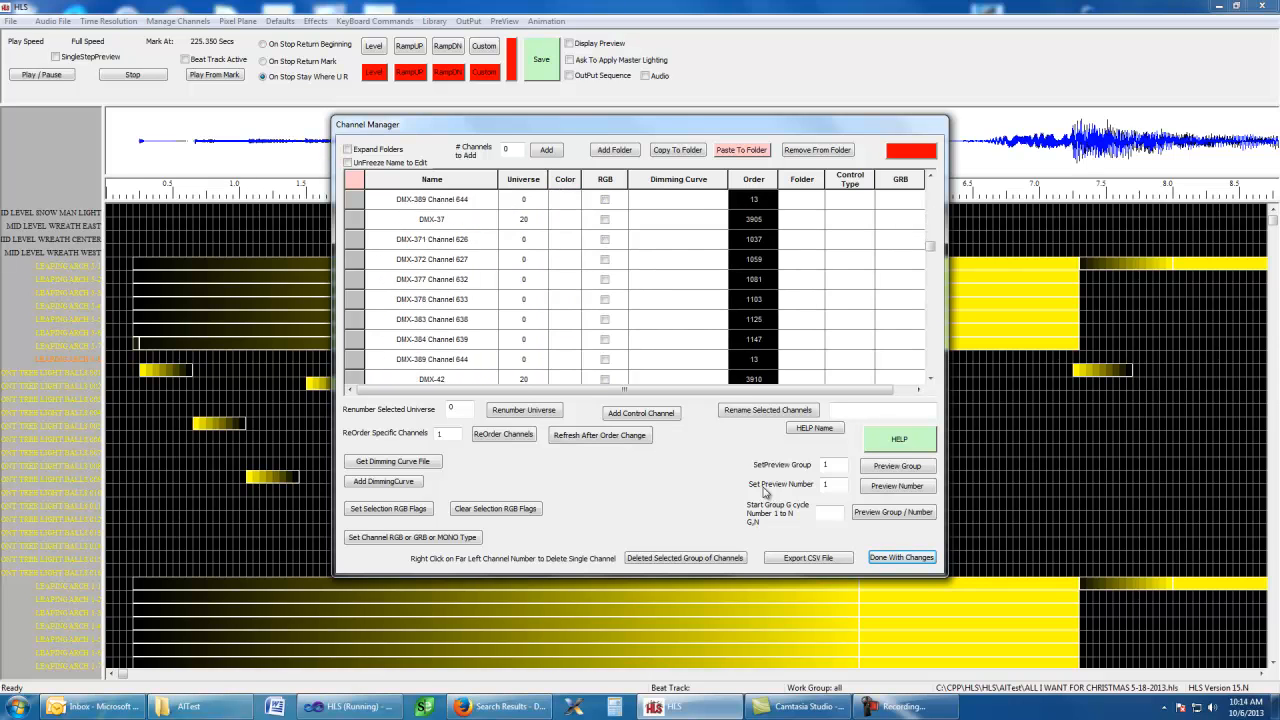
scroll(765, 490, down, 5)
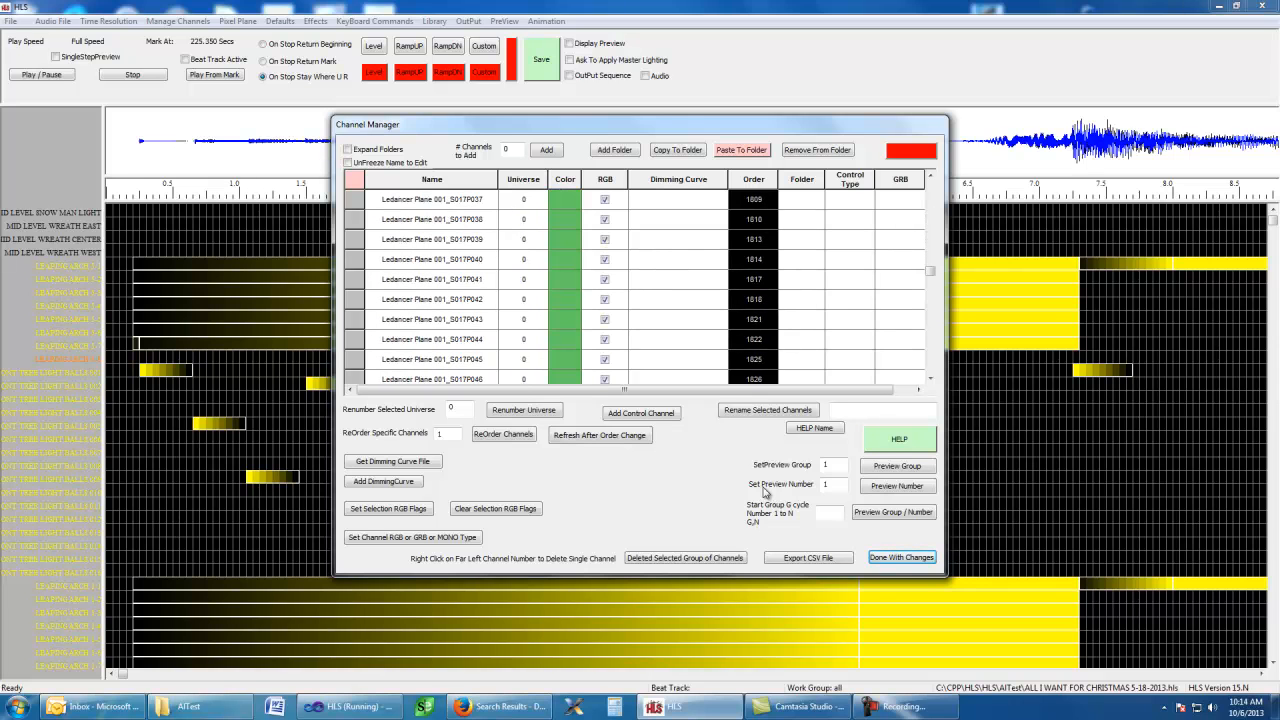
scroll(765, 490, down, 5)
scroll(765, 490, down, 5)
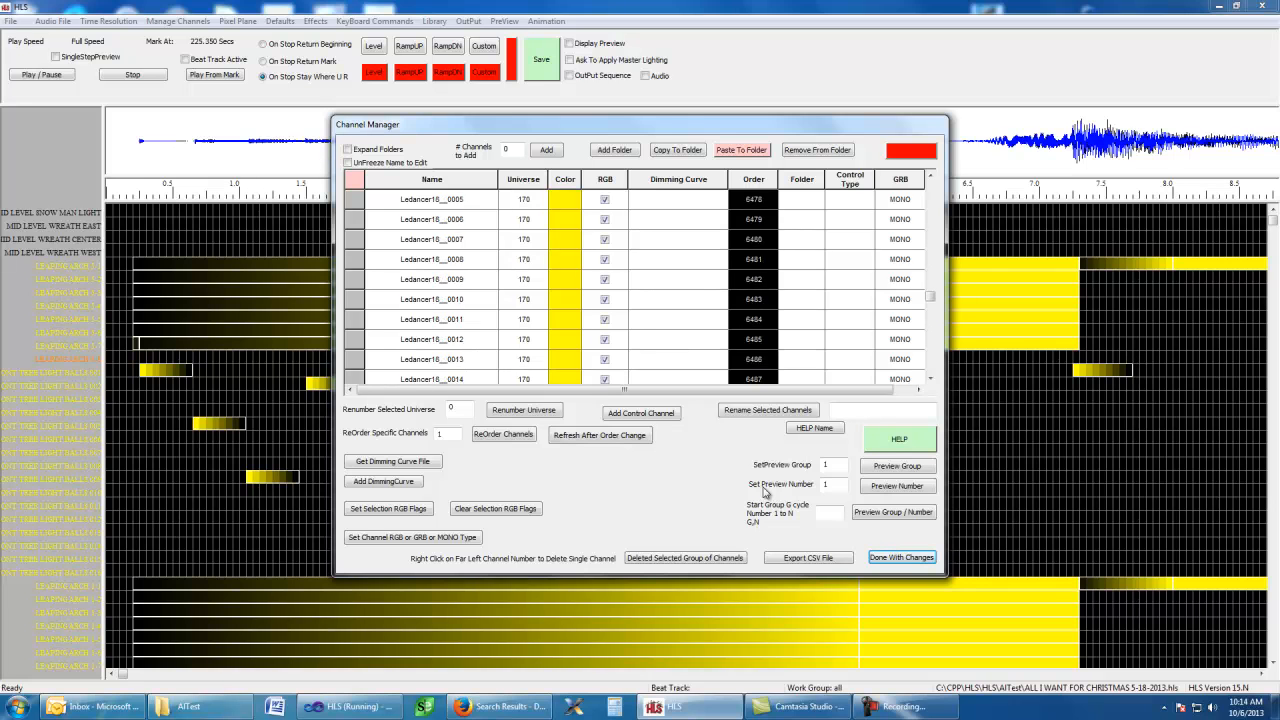
scroll(765, 490, down, 5)
scroll(765, 490, down, 5)
scroll(765, 490, down, 10)
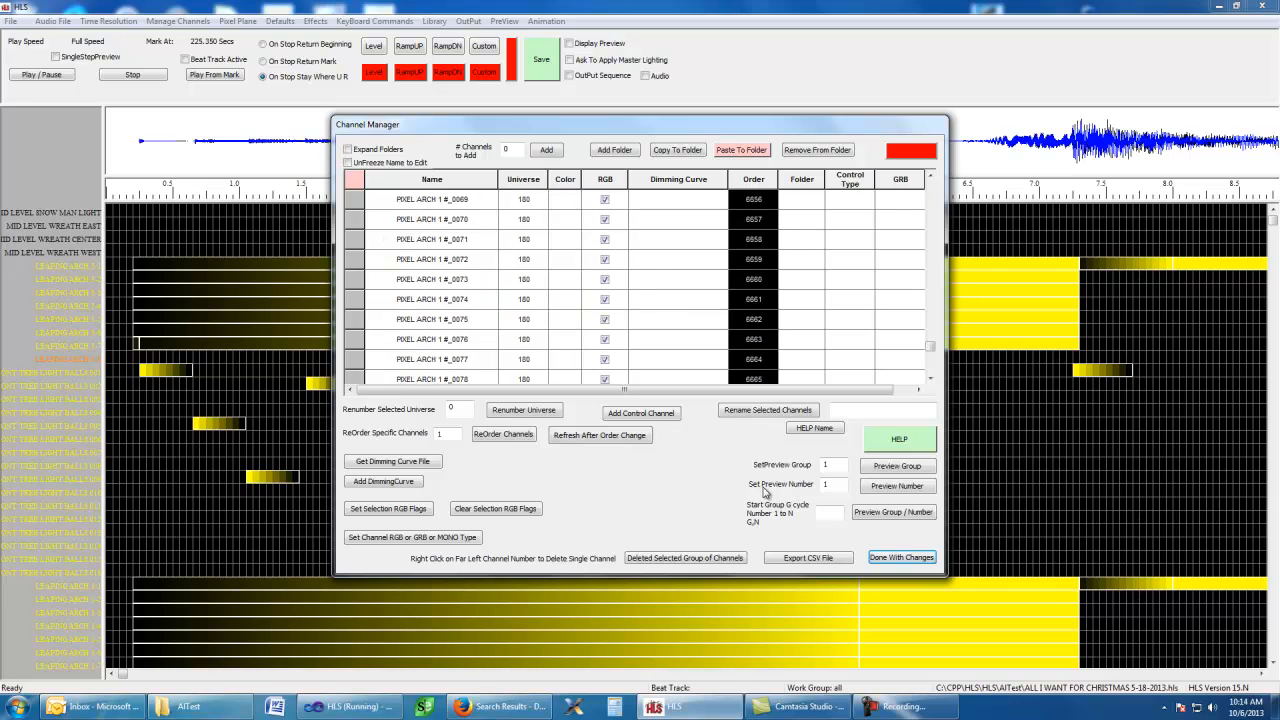
scroll(765, 490, down, 15)
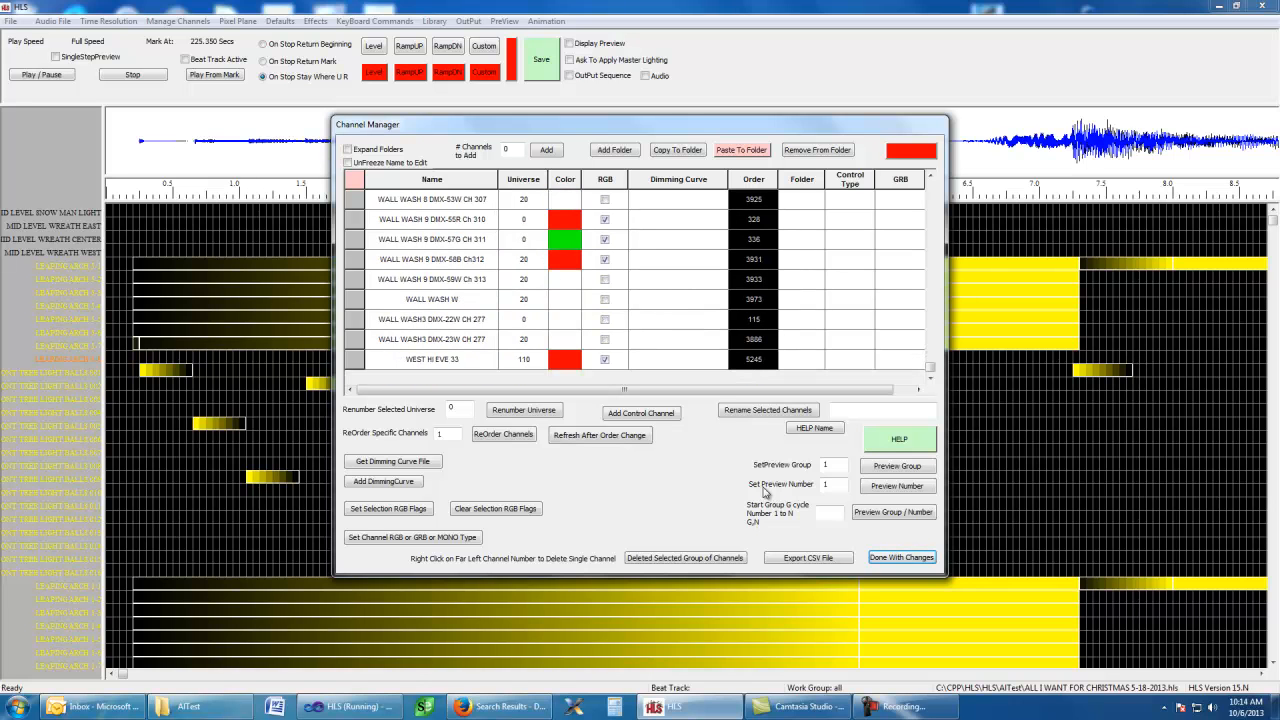
double_click(446, 435)
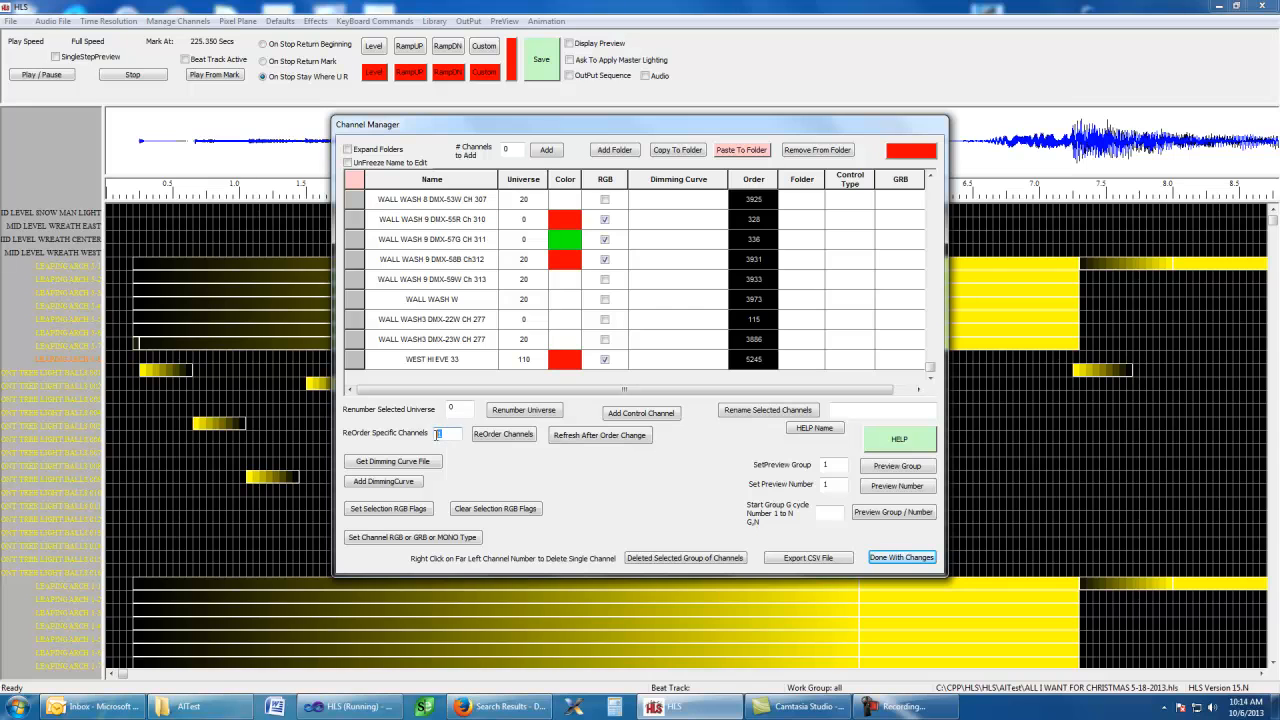
text(100)
click(517, 446)
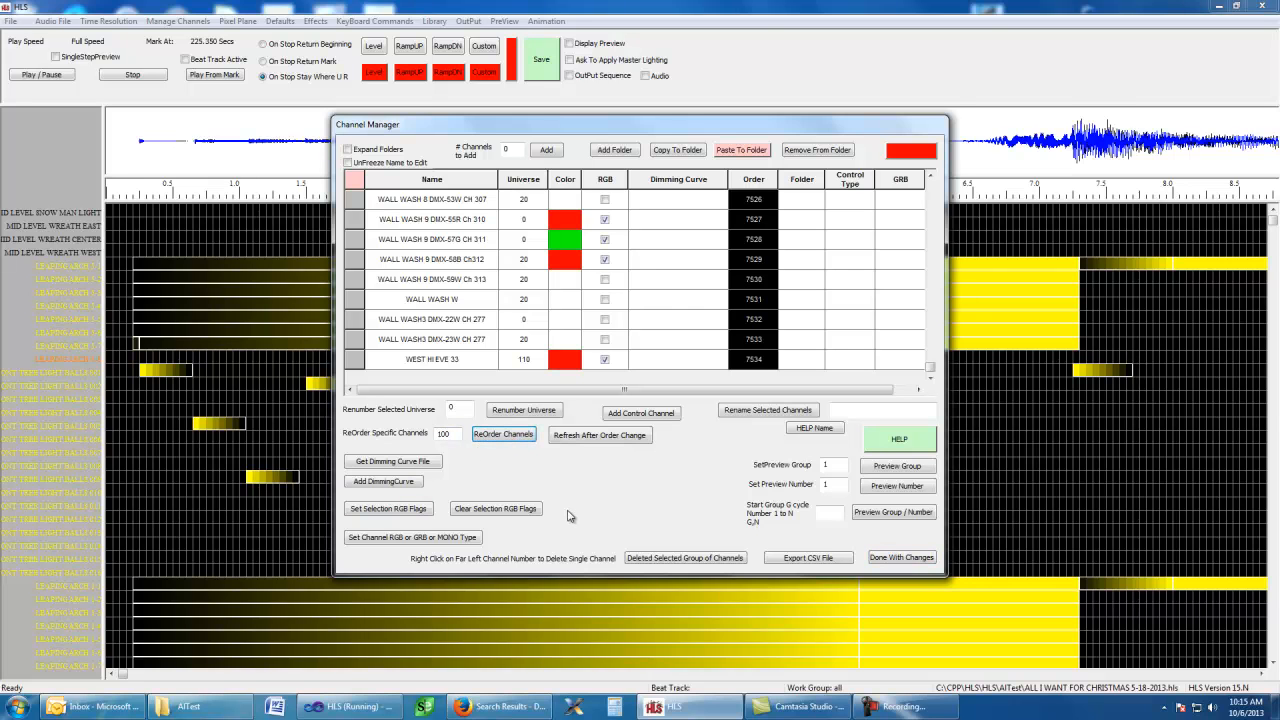
Step: Refresh the channel list after the order change, ignoring the debug assertion errors, and check the new numbering from the beginning
click(604, 439)
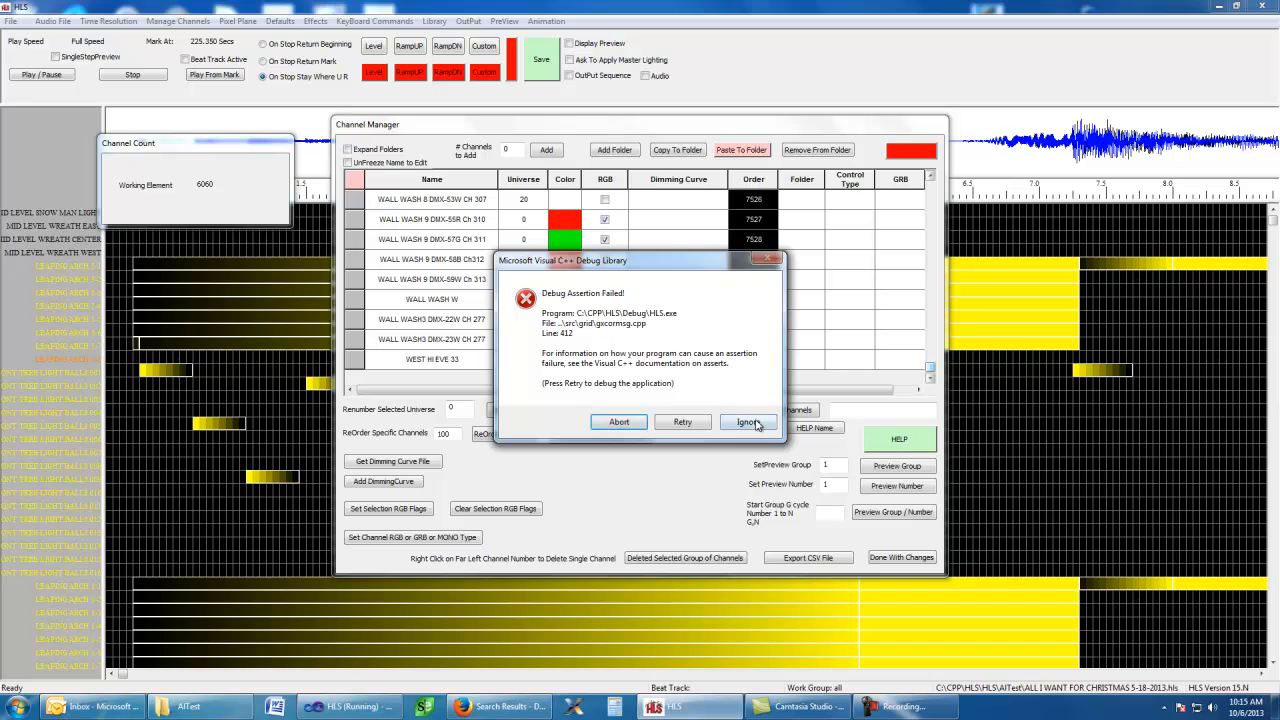
click(753, 428)
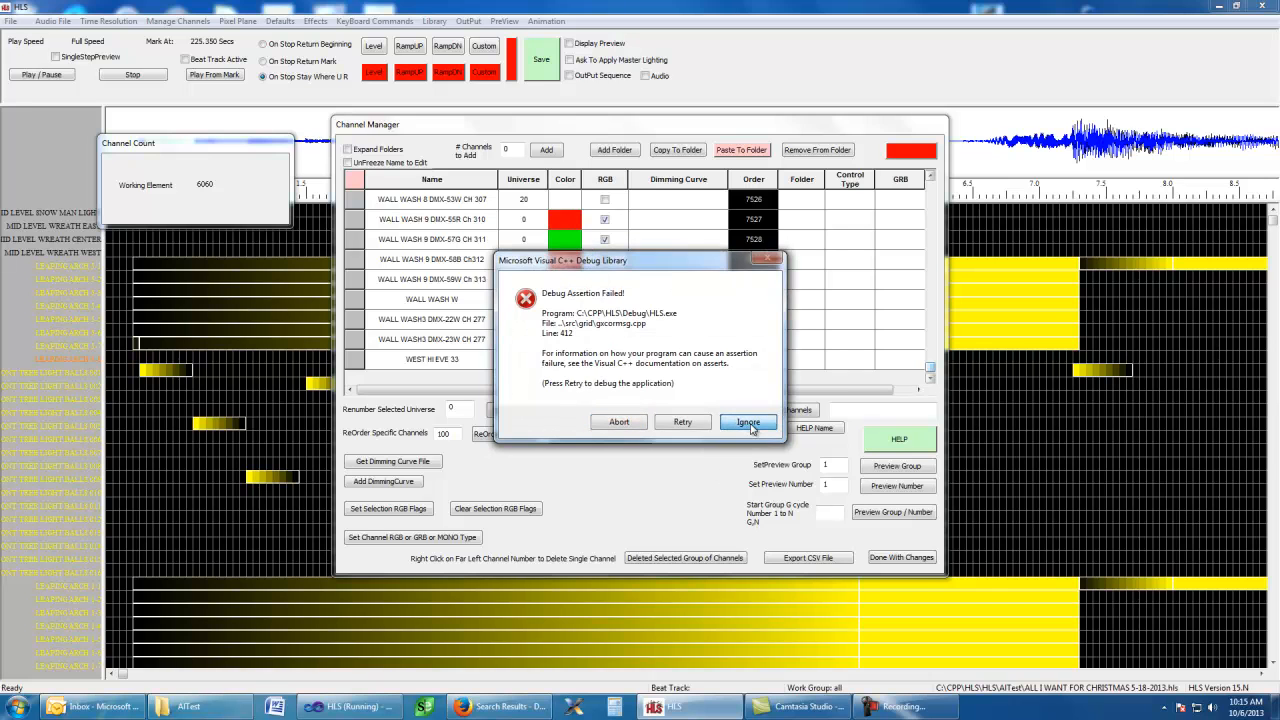
click(752, 428)
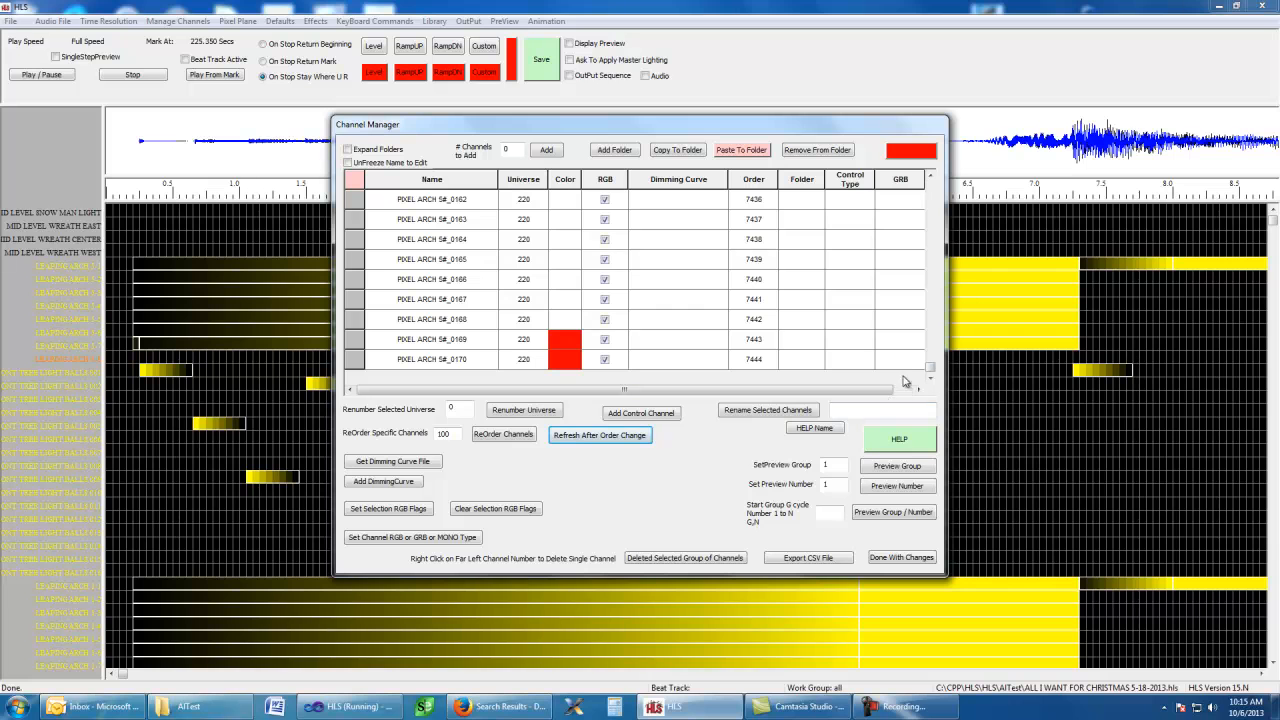
drag(931, 369, 934, 187)
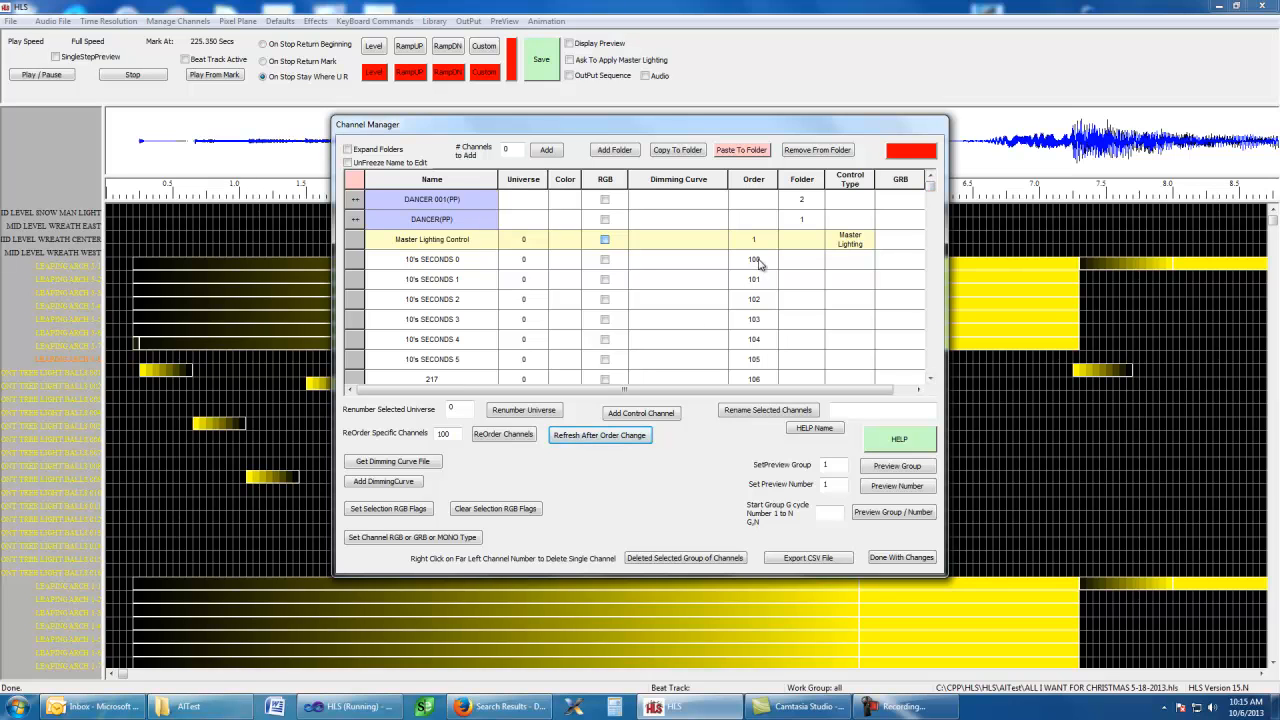
mouse_move(932, 192)
mouse_down()
mouse_move(930, 265)
mouse_move(930, 190)
mouse_move(930, 214)
mouse_up()
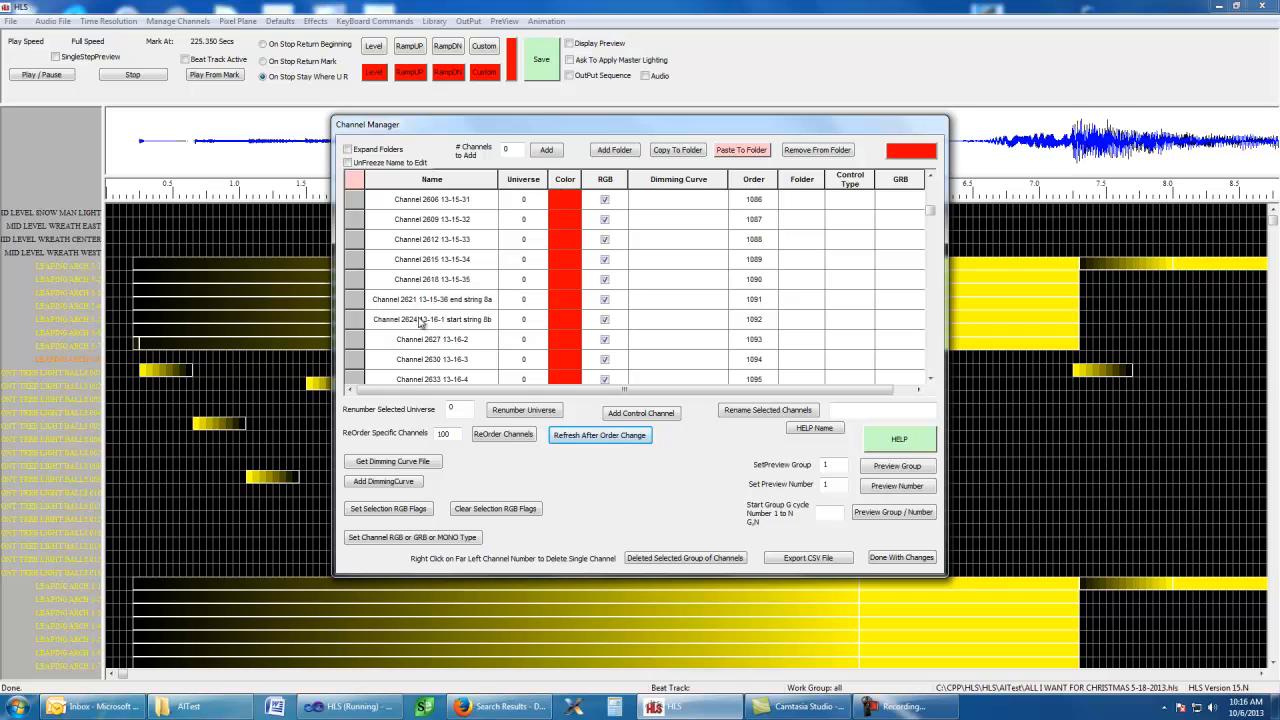
click(757, 298)
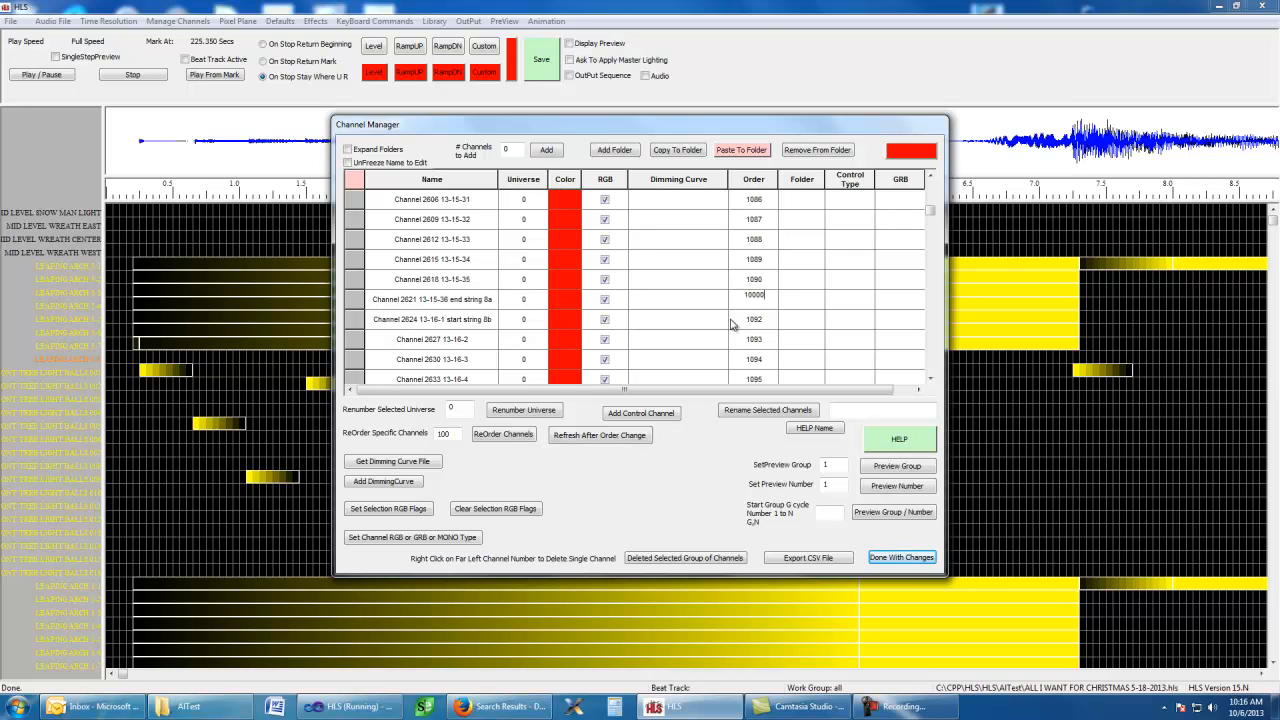
click(755, 318)
double_click(765, 318)
click(617, 440)
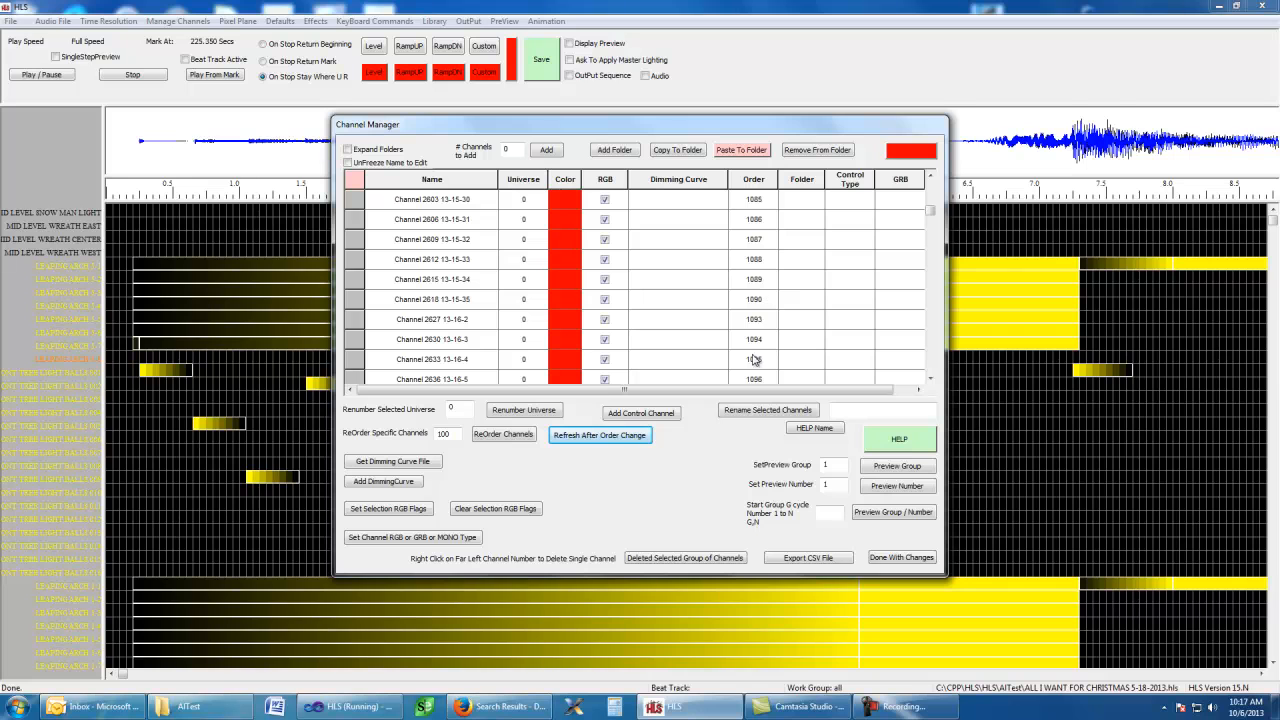
click(615, 442)
drag(527, 201, 528, 380)
click(523, 410)
drag(432, 212, 440, 360)
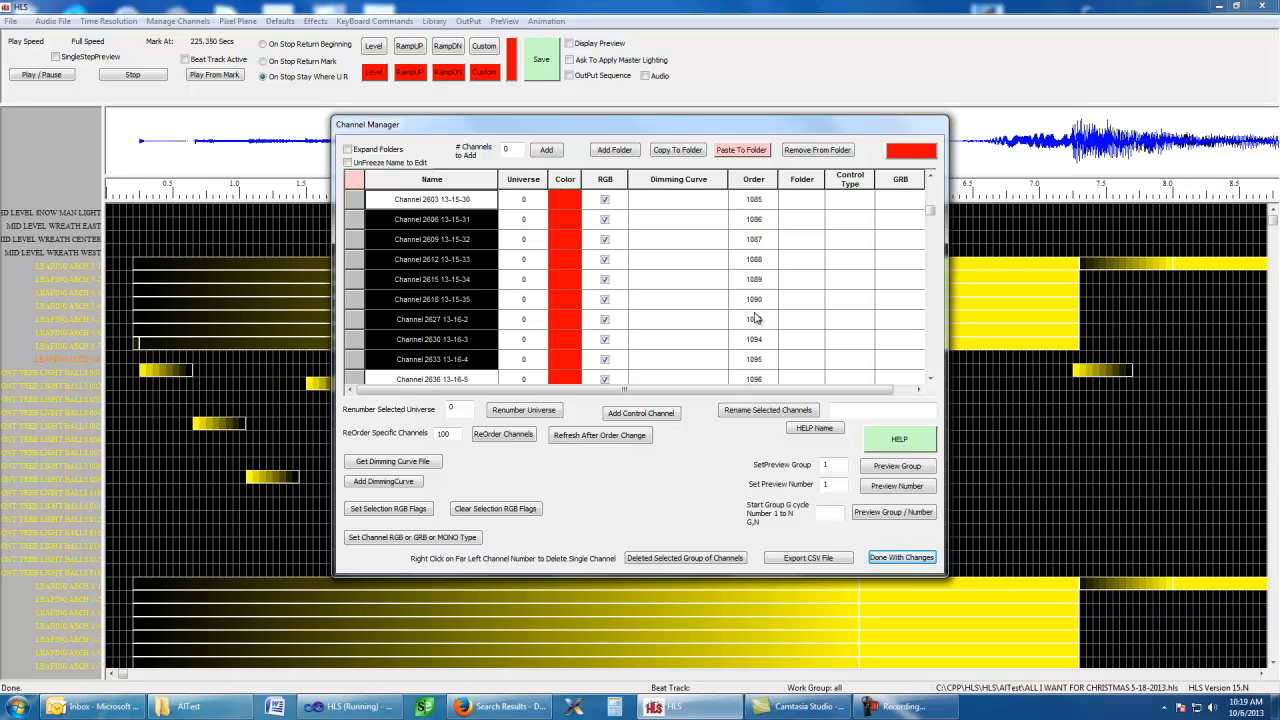
click(908, 558)
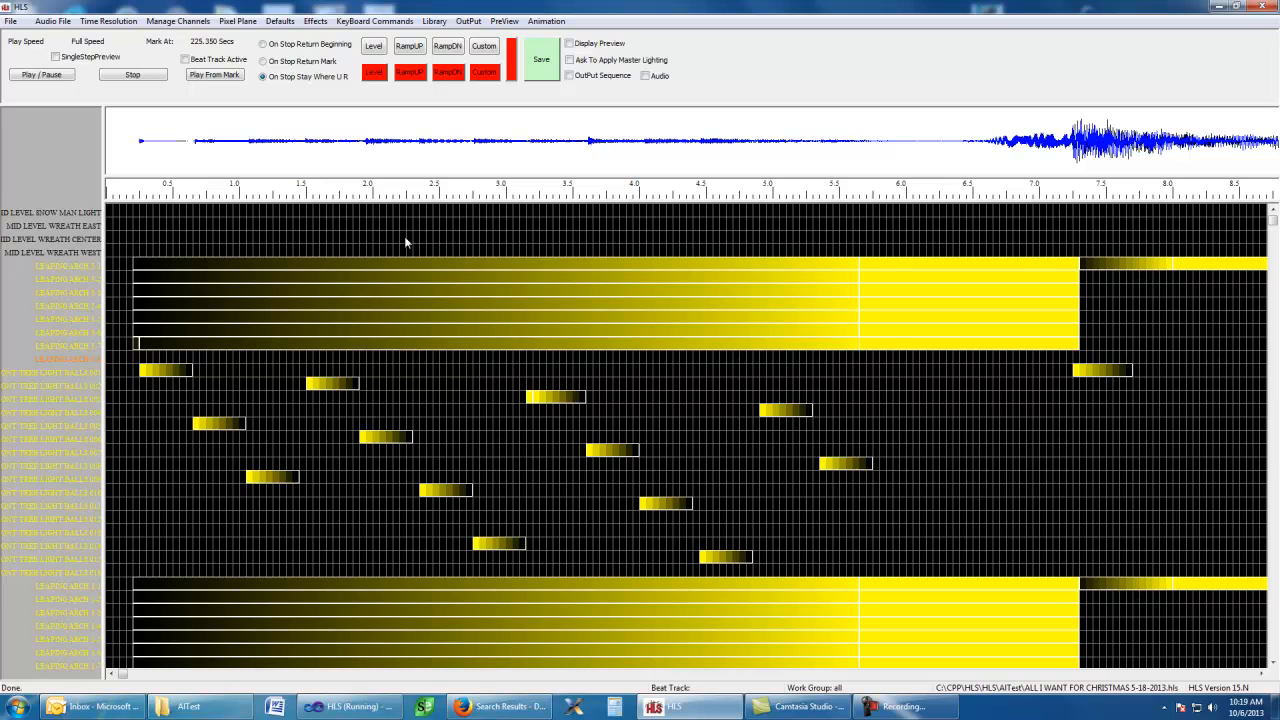
Step: Uncheck the channels from PIANO through ARCH 5 SPOKE 8 10 in the ARCH SPOKES display group and save the group
click(185, 22)
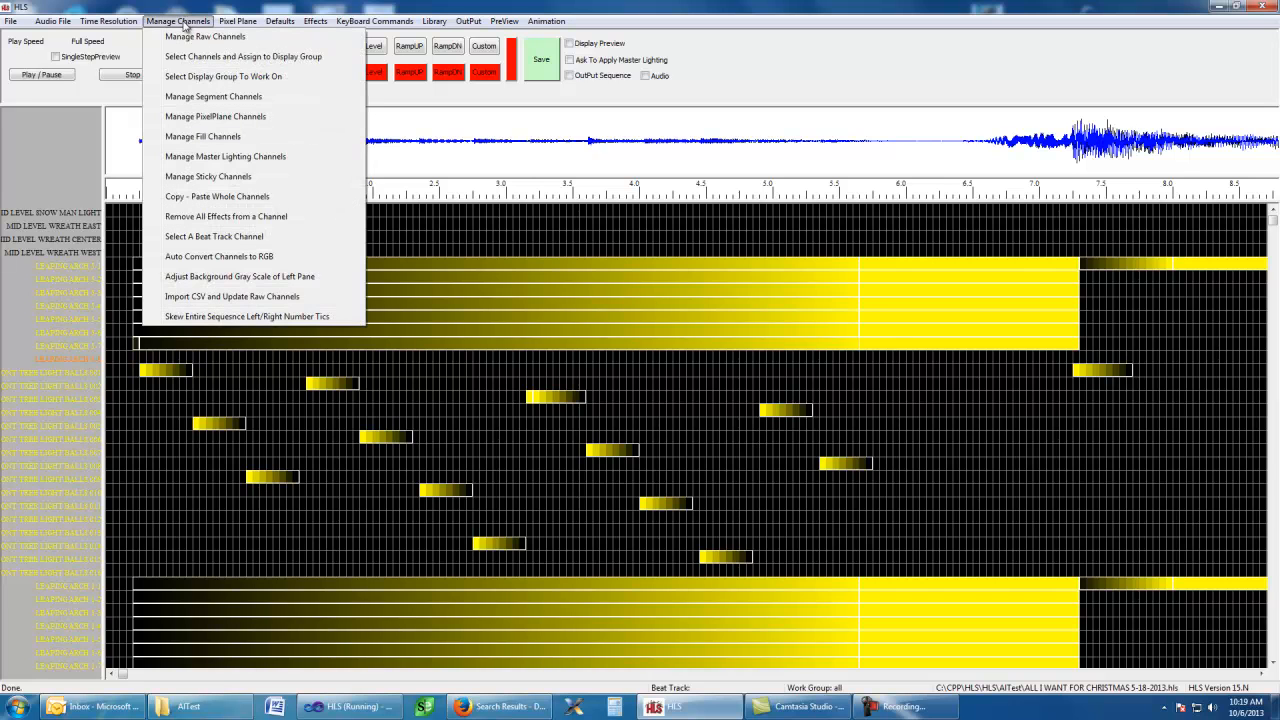
click(226, 60)
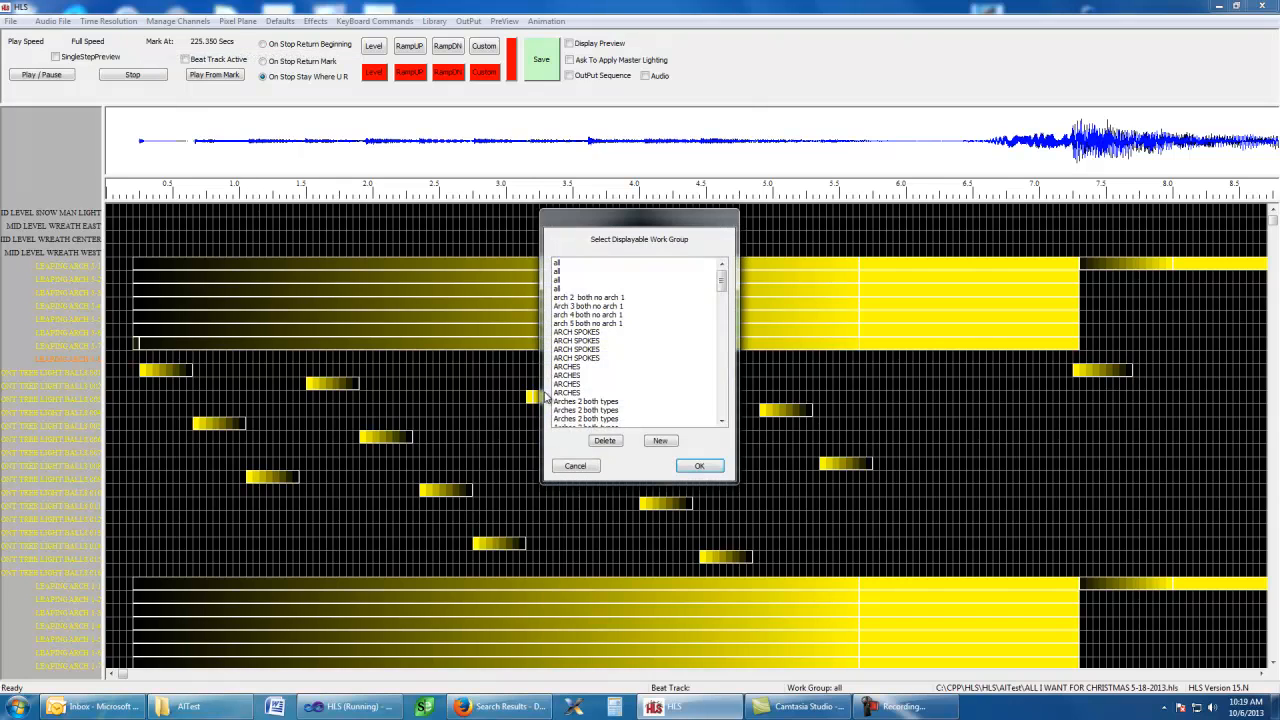
click(591, 332)
click(699, 466)
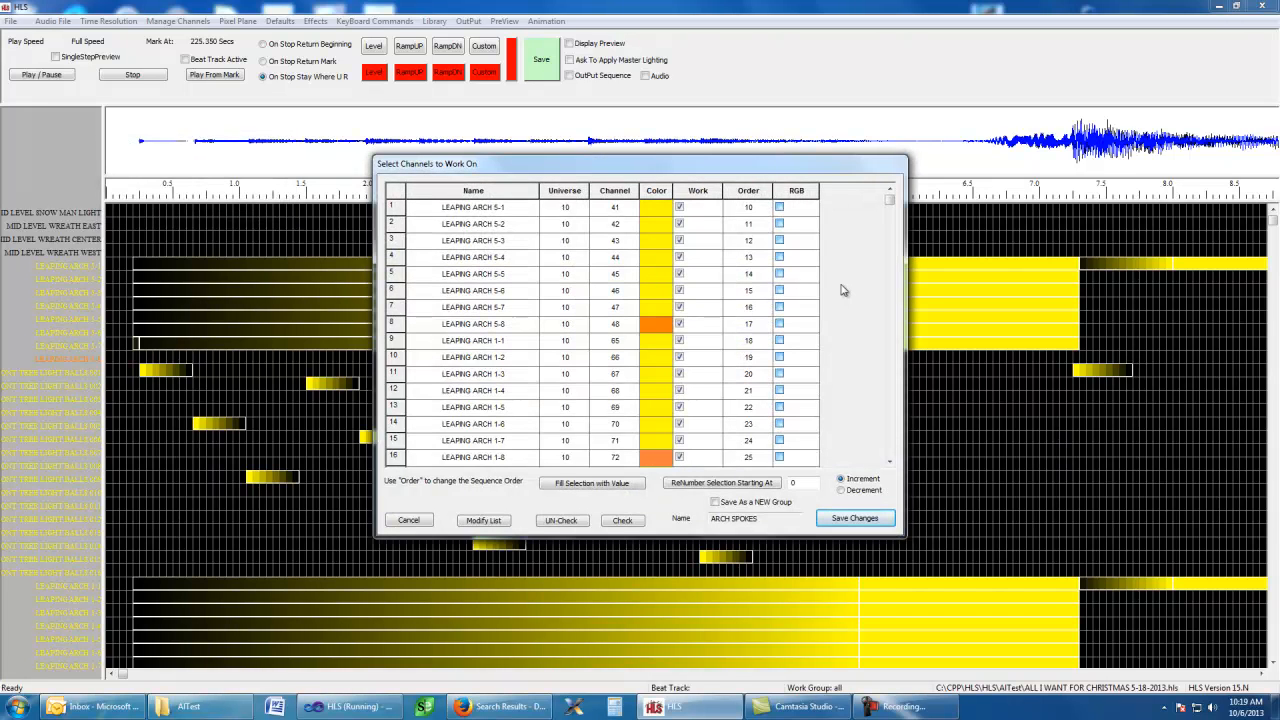
mouse_move(890, 200)
mouse_down()
mouse_move(891, 262)
mouse_move(890, 210)
mouse_move(887, 224)
mouse_up()
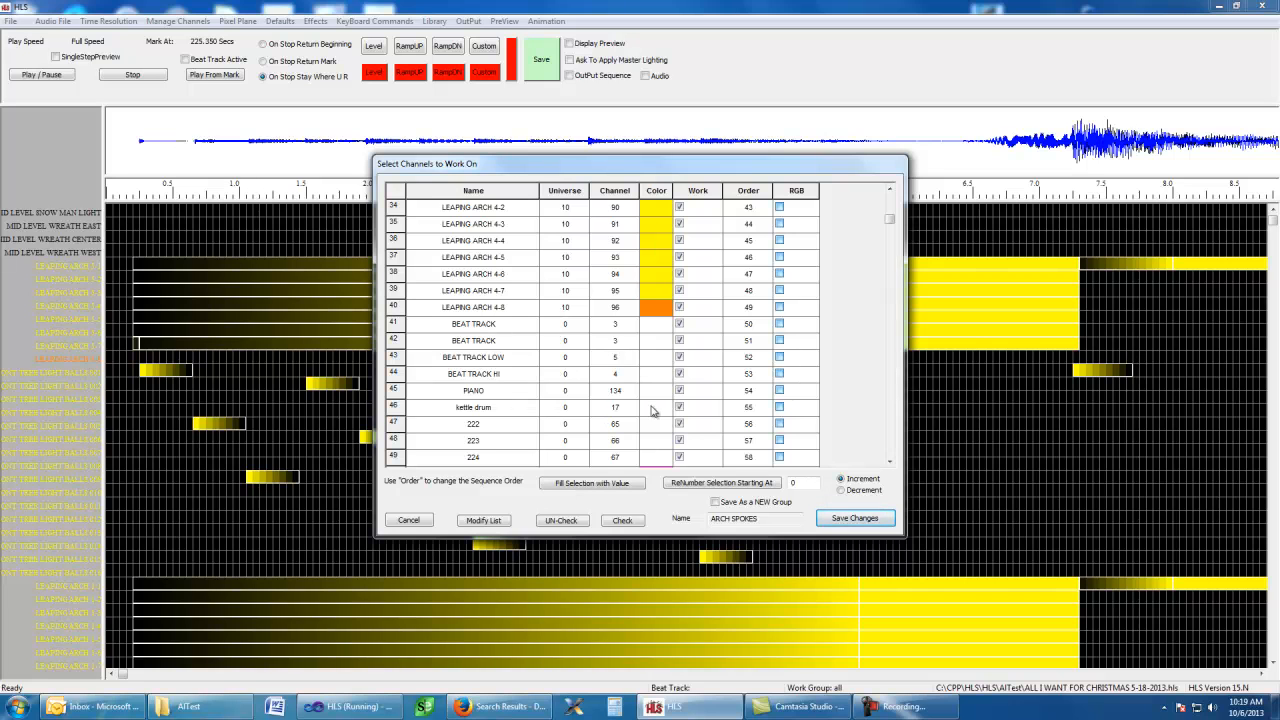
drag(688, 392, 700, 477)
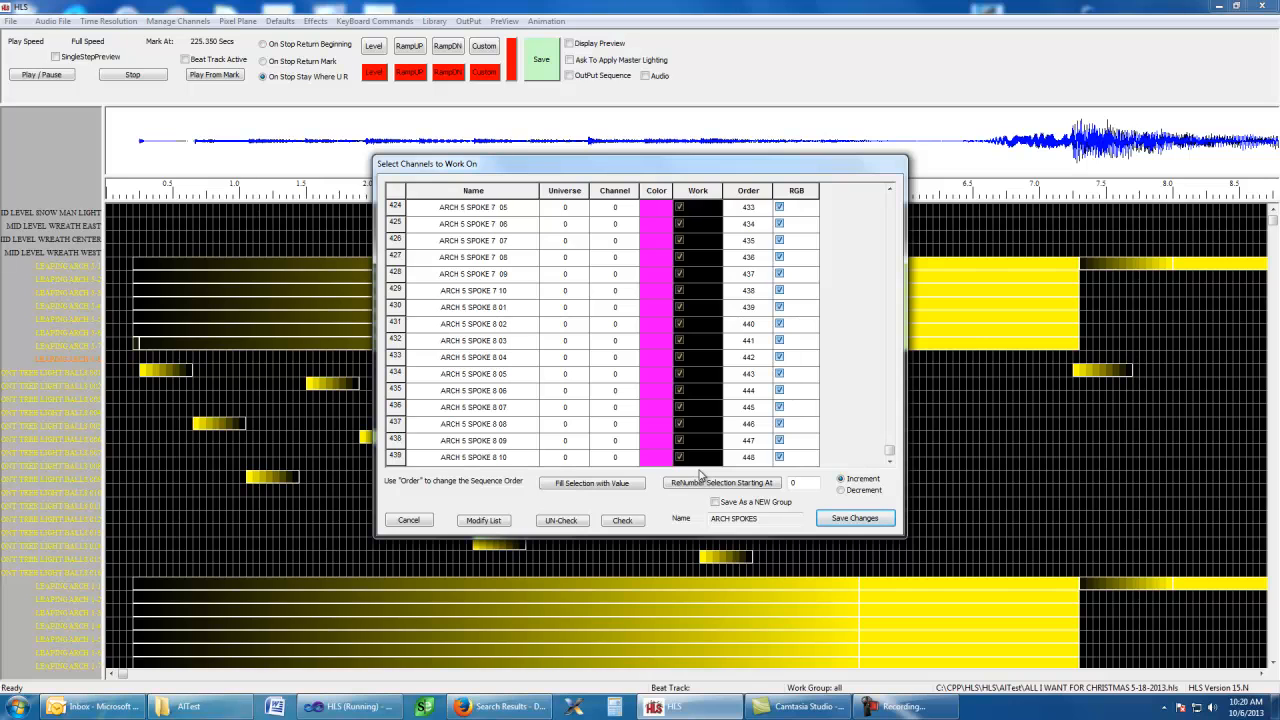
click(562, 521)
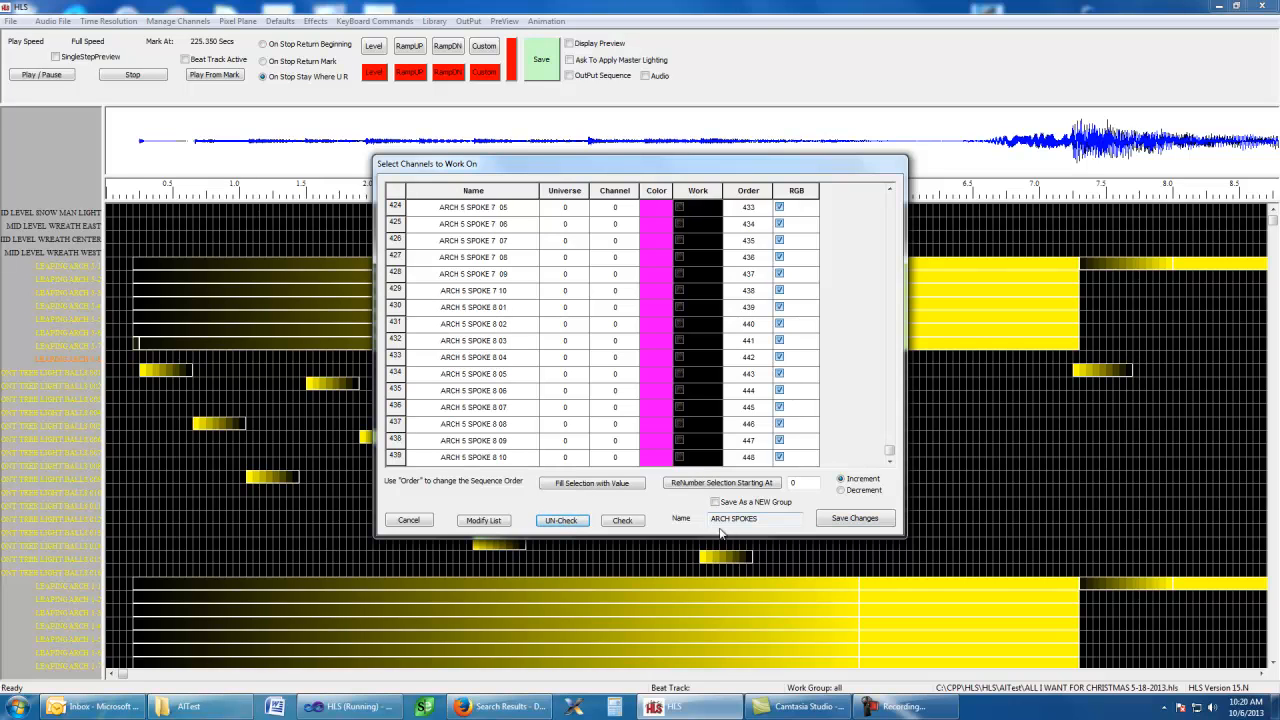
click(858, 525)
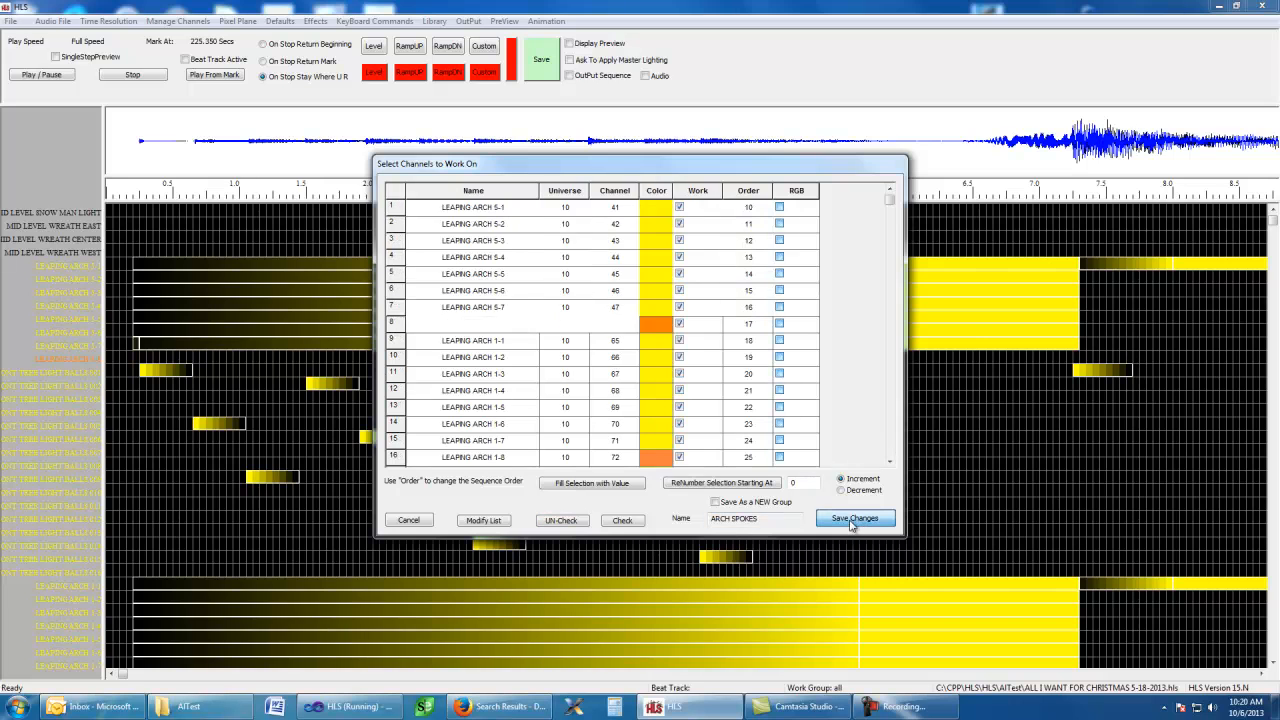
Step: Reopen the ARCH SPOKES group for editing and check its channel list through to the last entry
click(179, 24)
click(200, 76)
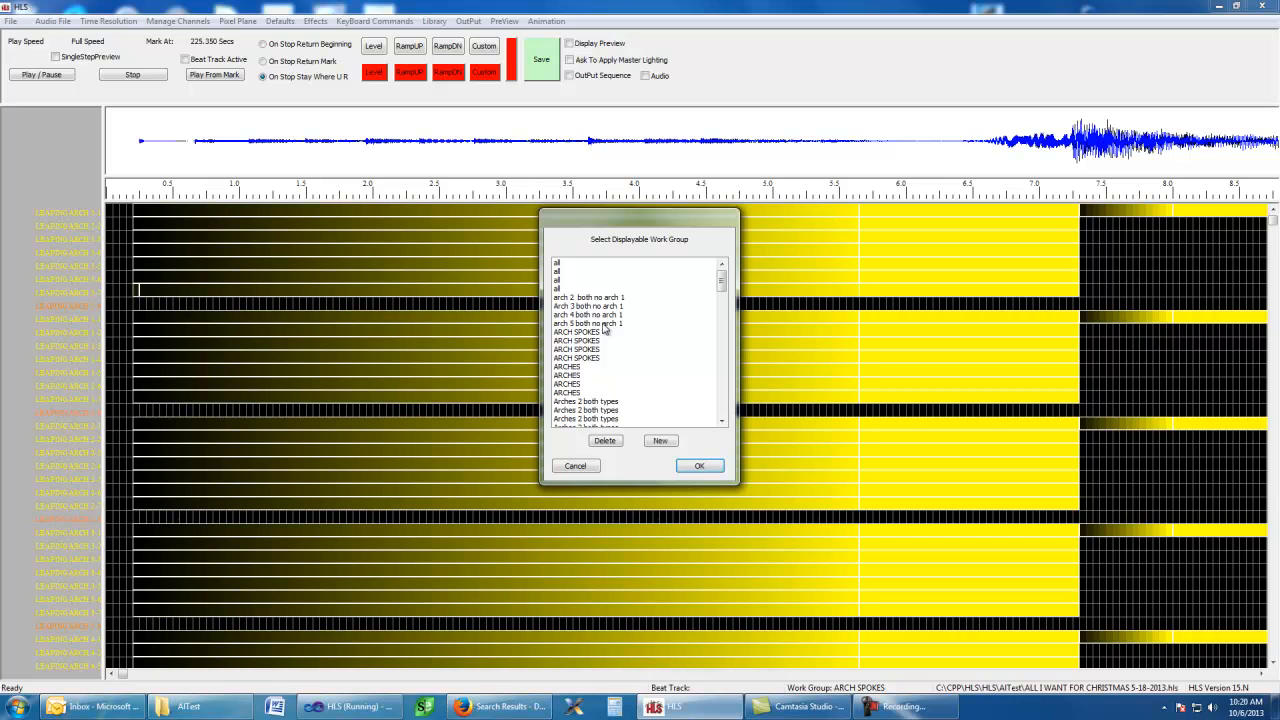
click(695, 467)
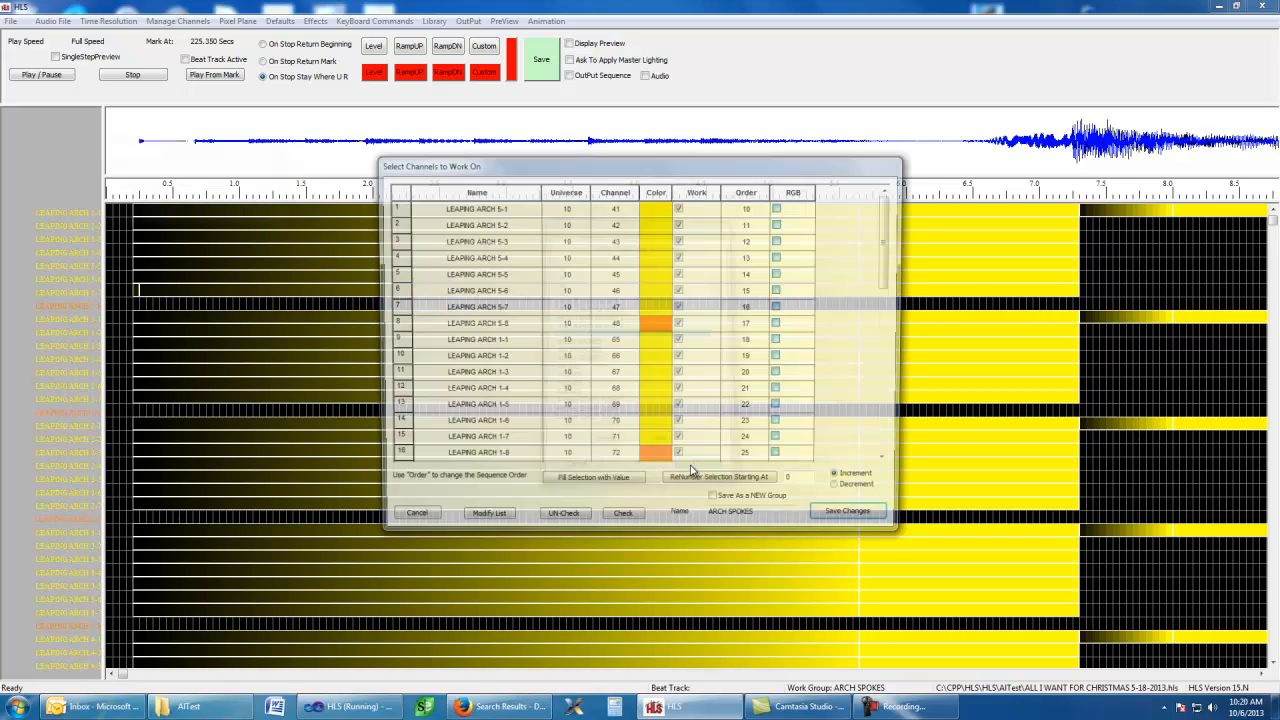
mouse_move(893, 222)
mouse_down()
mouse_move(890, 440)
mouse_move(888, 208)
mouse_up()
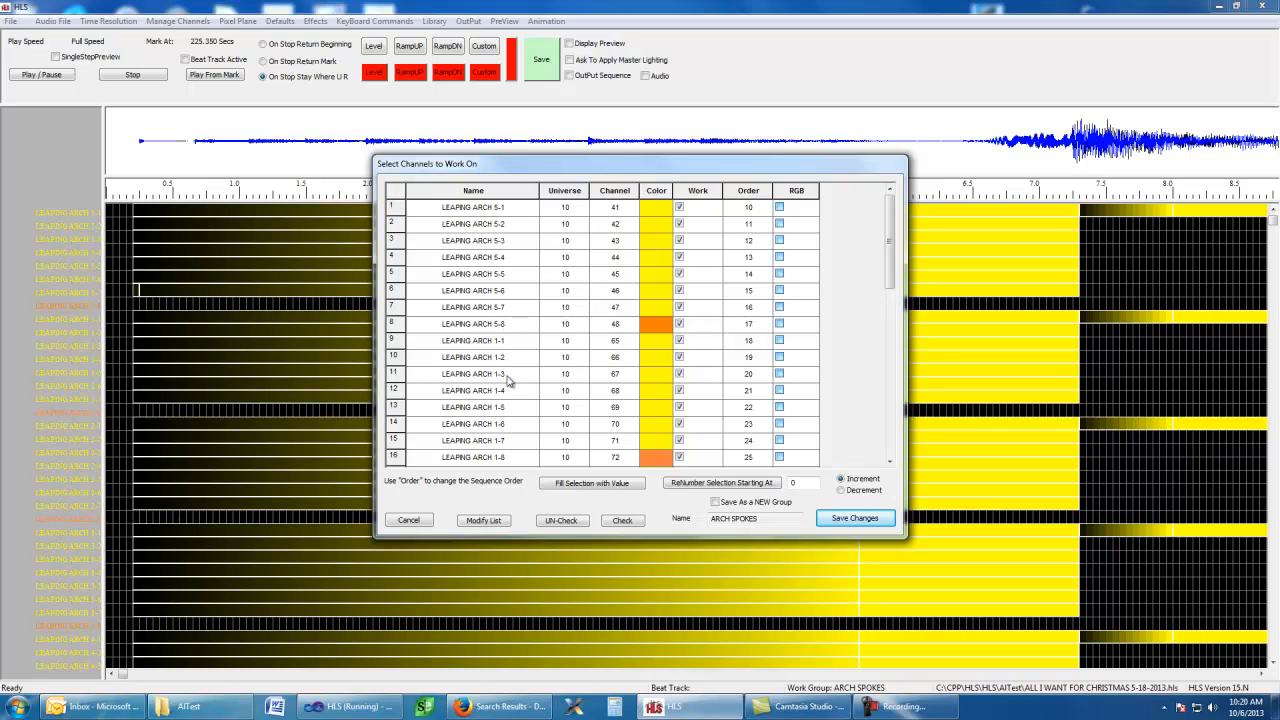
drag(887, 276, 886, 456)
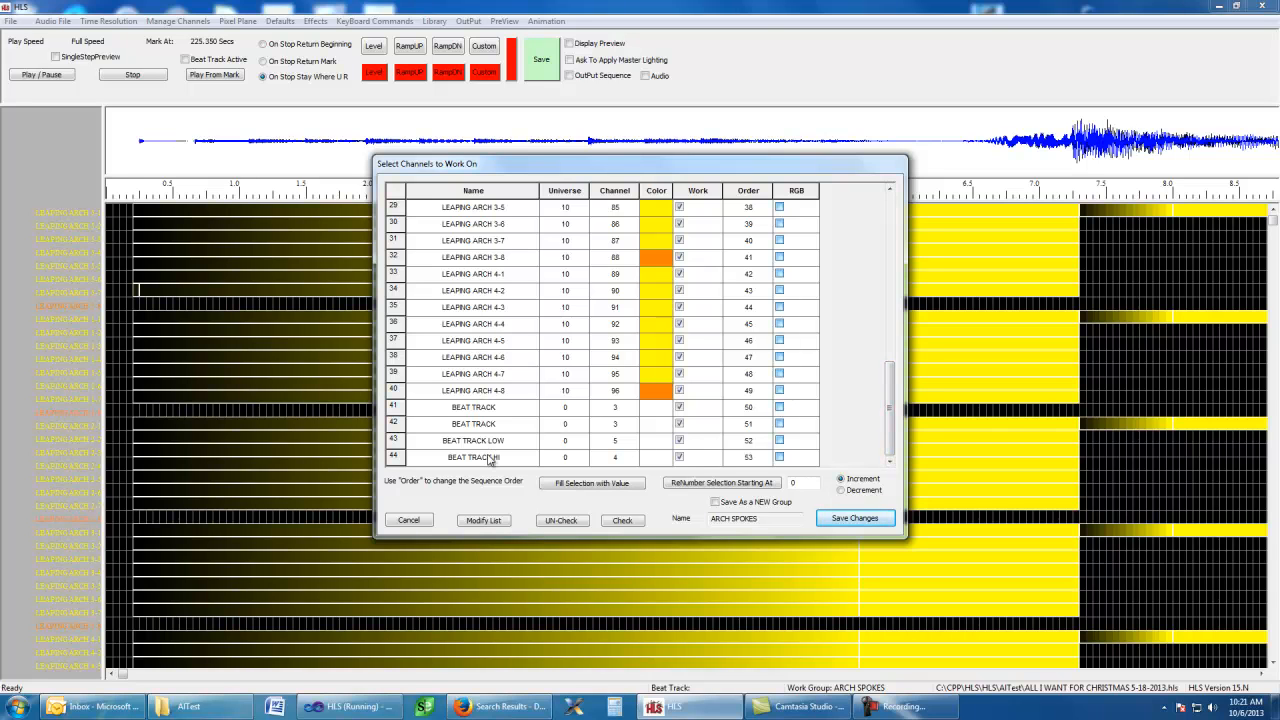
Step: Renumber the order of the four BEAT TRACK channels in the ARCH SPOKES group, starting at 1
click(751, 409)
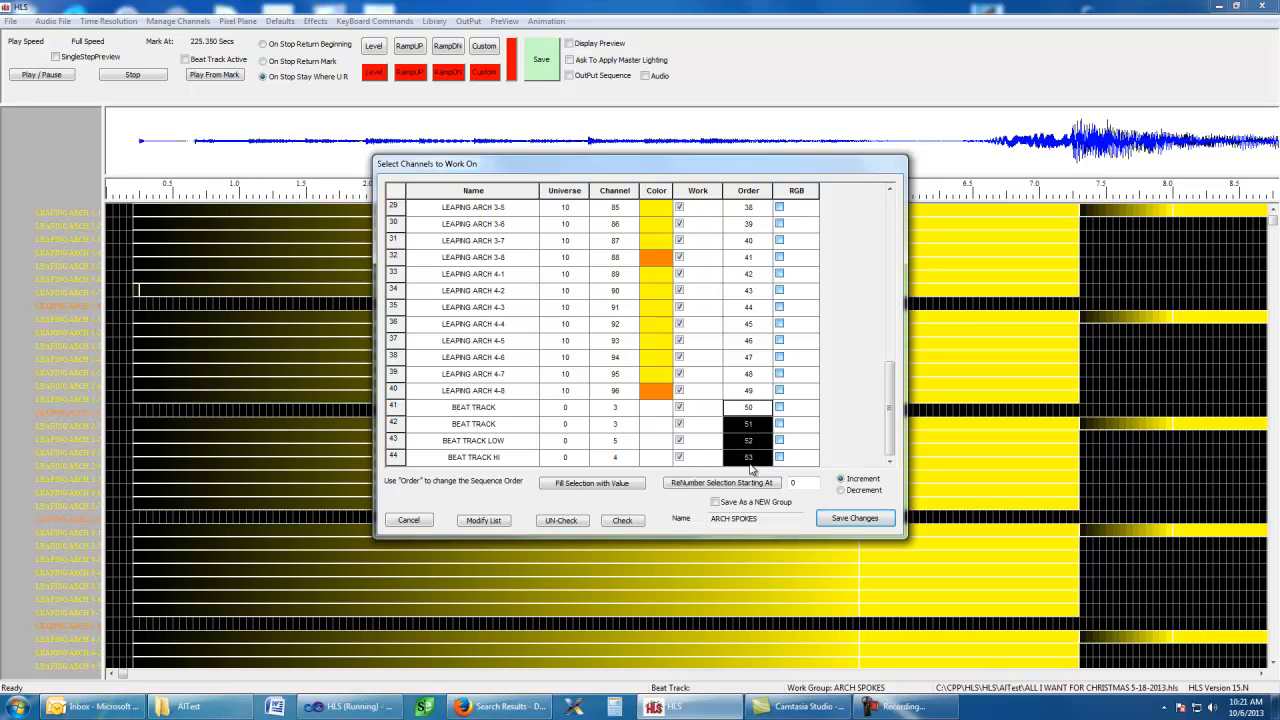
click(799, 483)
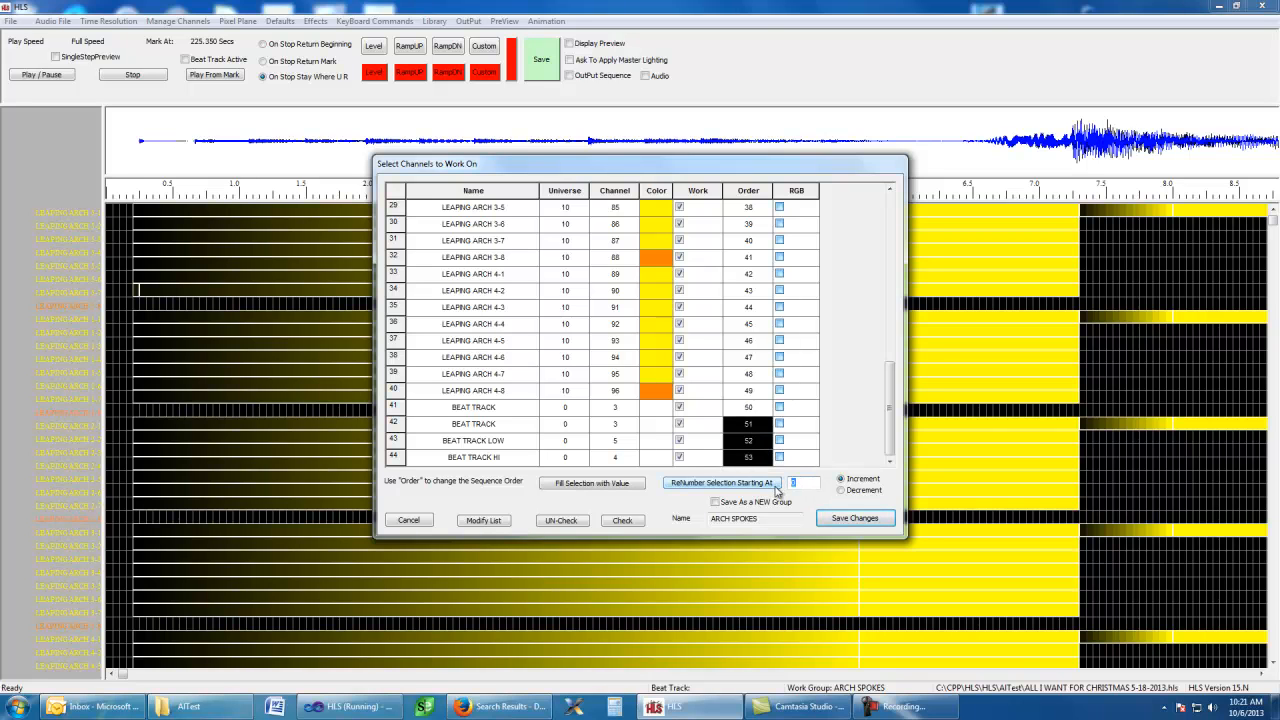
text(1)
click(719, 486)
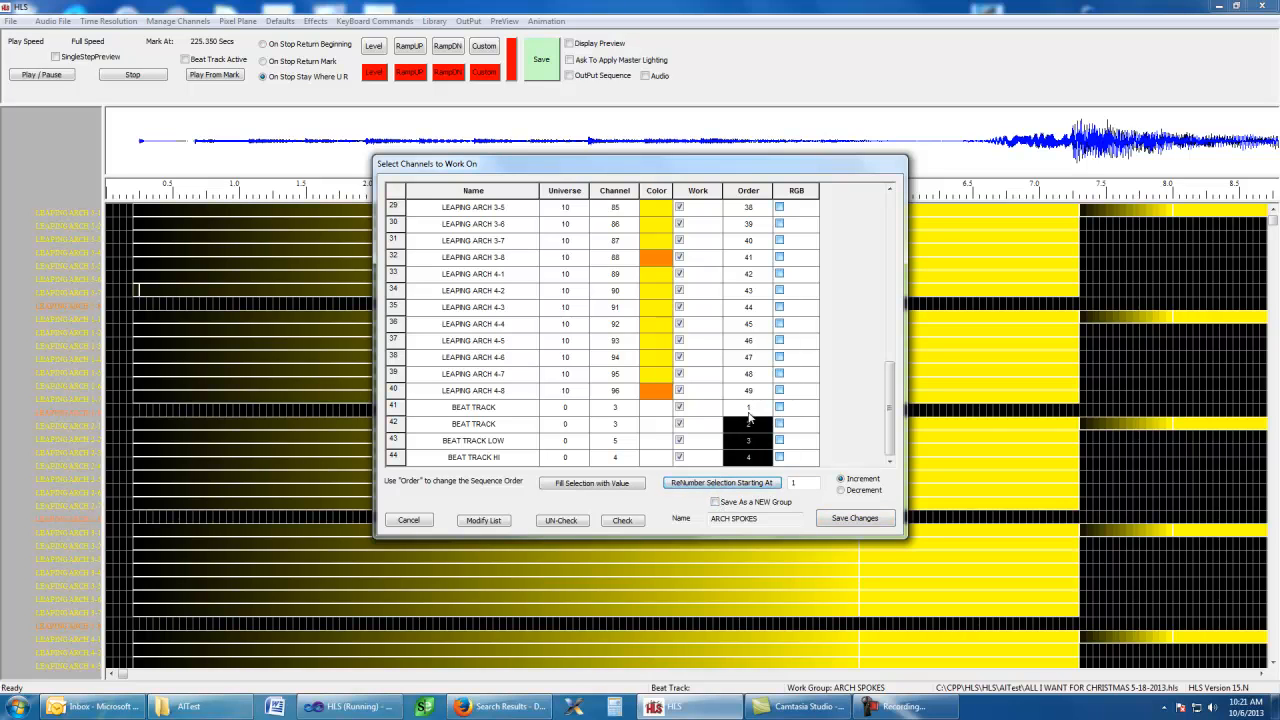
Step: Renumber the order of channels LEAPING ARCH 1-1 through 1-8, starting at 10
drag(889, 419, 887, 289)
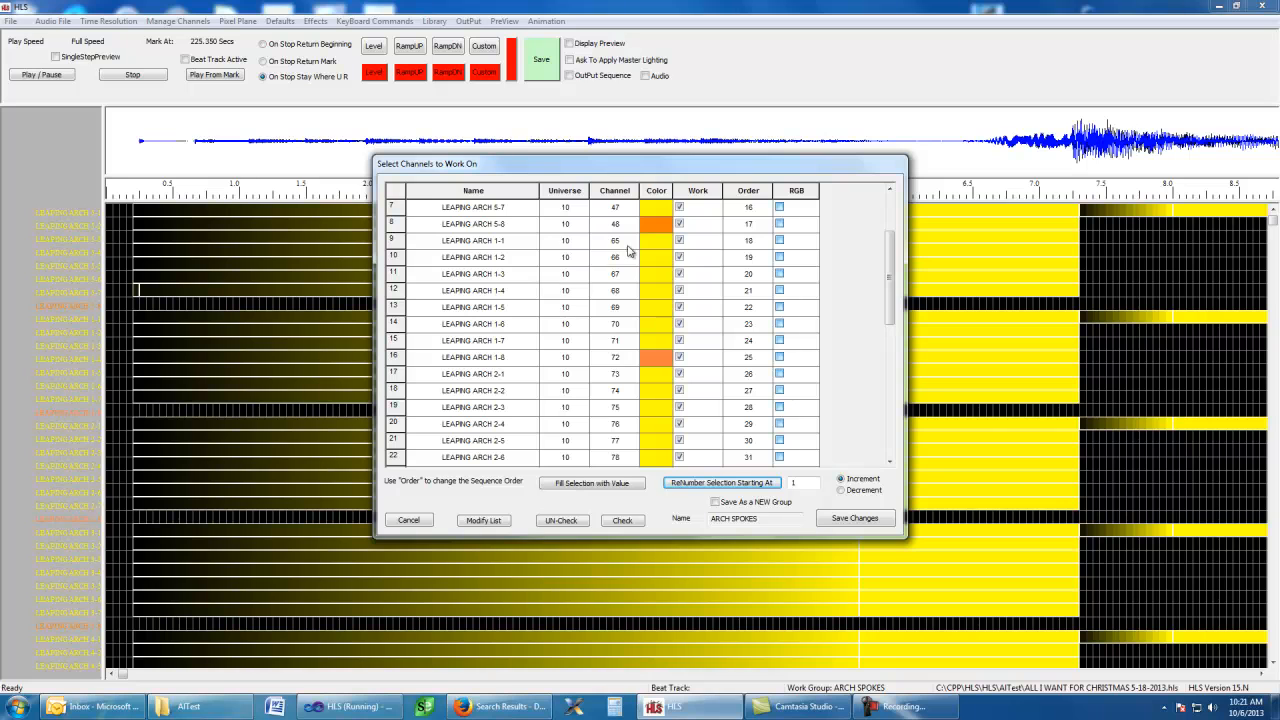
click(755, 245)
drag(755, 247, 753, 358)
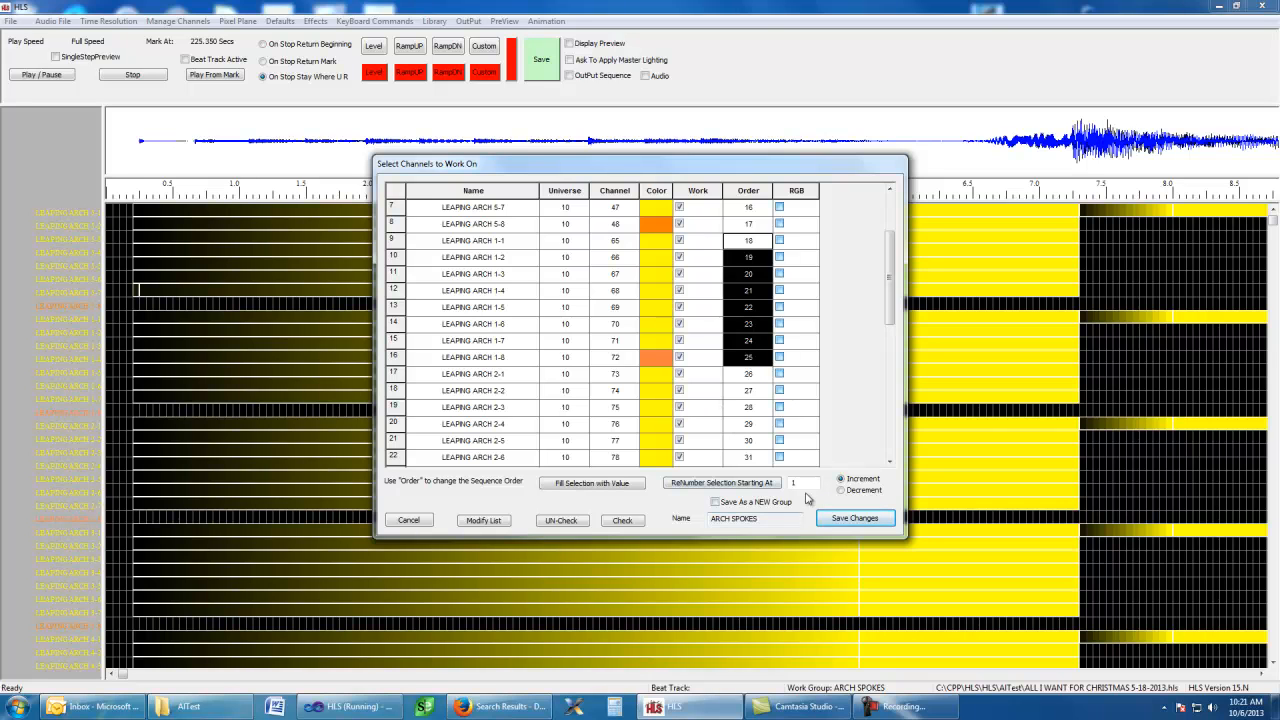
click(800, 481)
text(0)
click(695, 485)
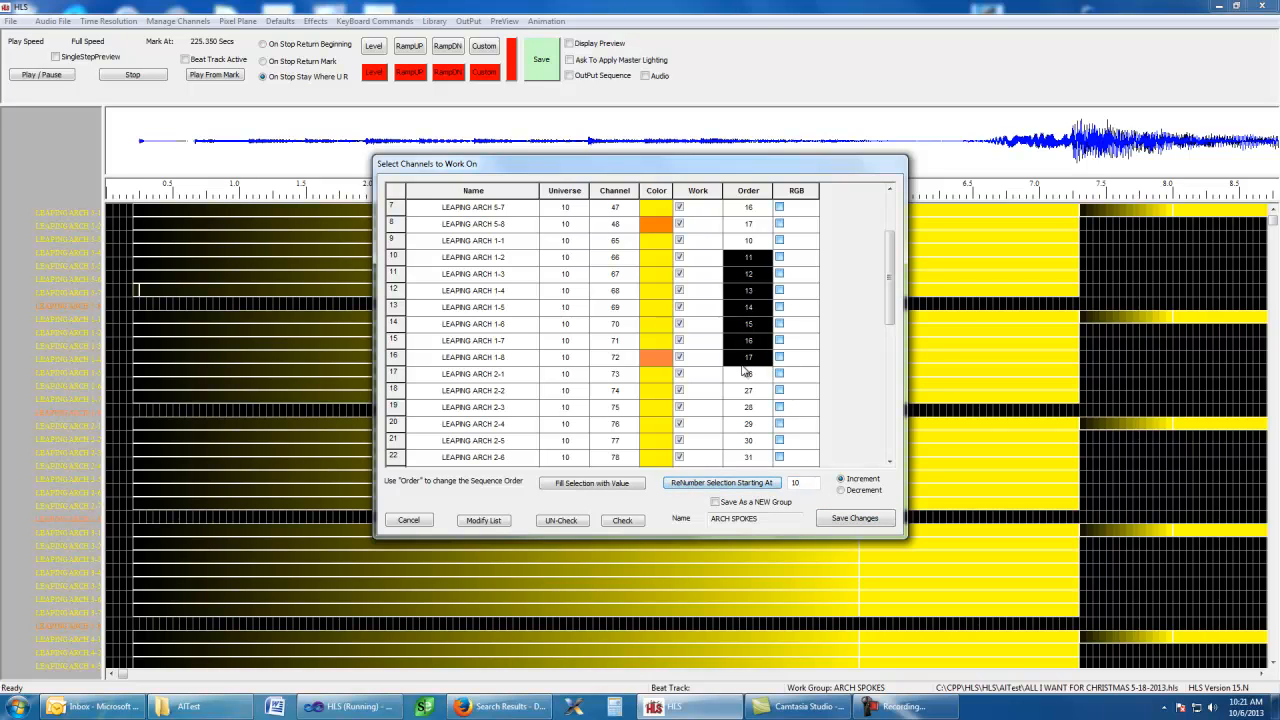
Step: Renumber the order of channels LEAPING ARCH 2-1 through 2-8, starting at 20
drag(760, 374, 726, 393)
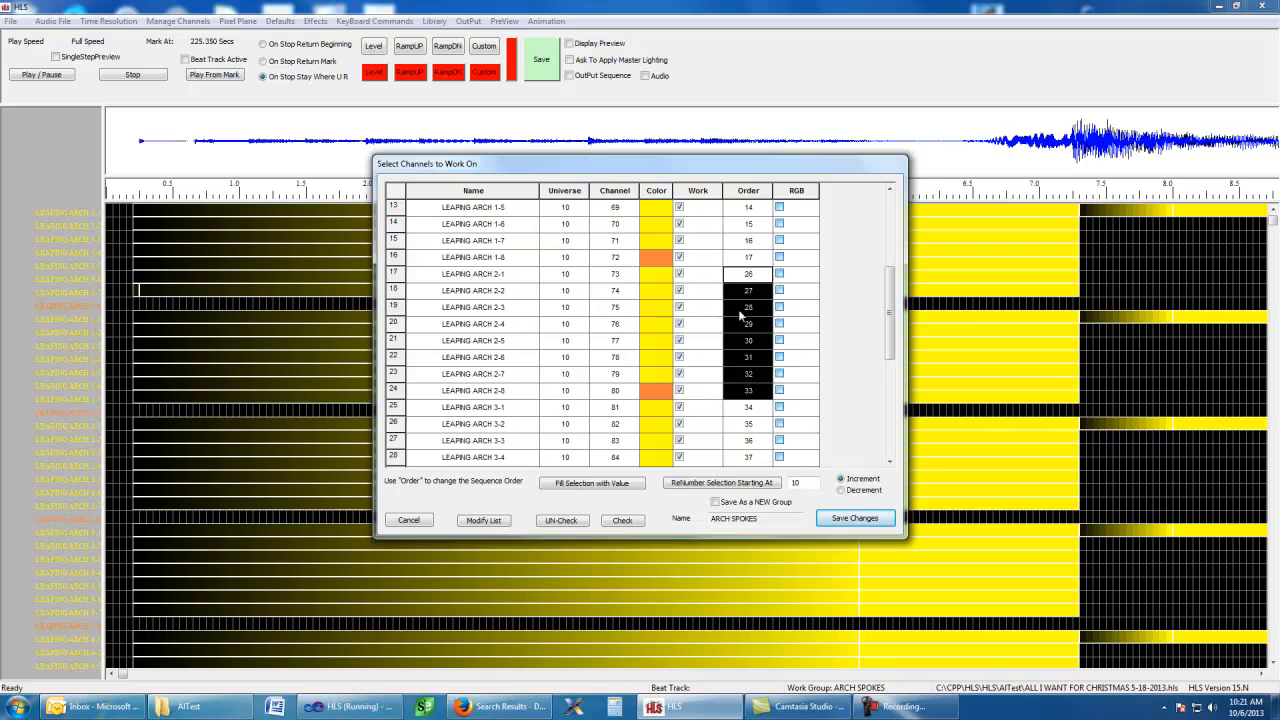
double_click(790, 482)
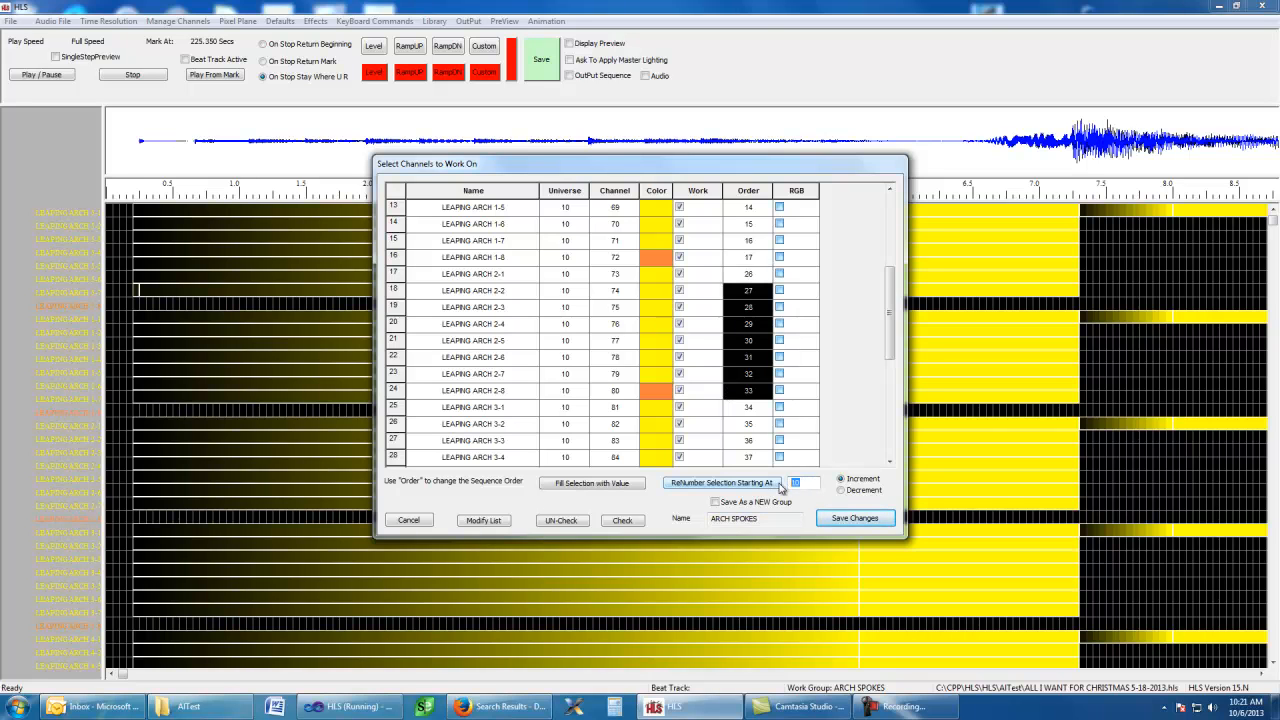
text(20)
click(725, 483)
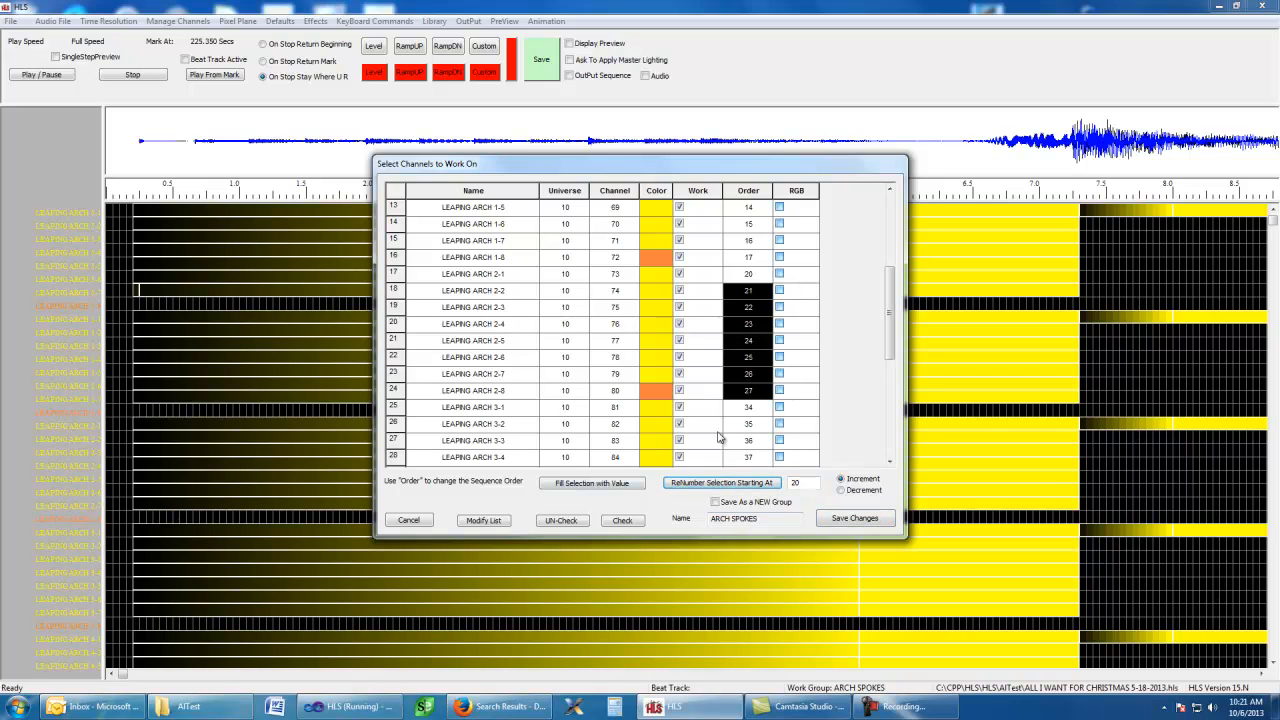
Step: Renumber the order of channels LEAPING ARCH 3-1 through 4-8, starting at 30
click(748, 408)
drag(748, 422, 736, 398)
double_click(795, 483)
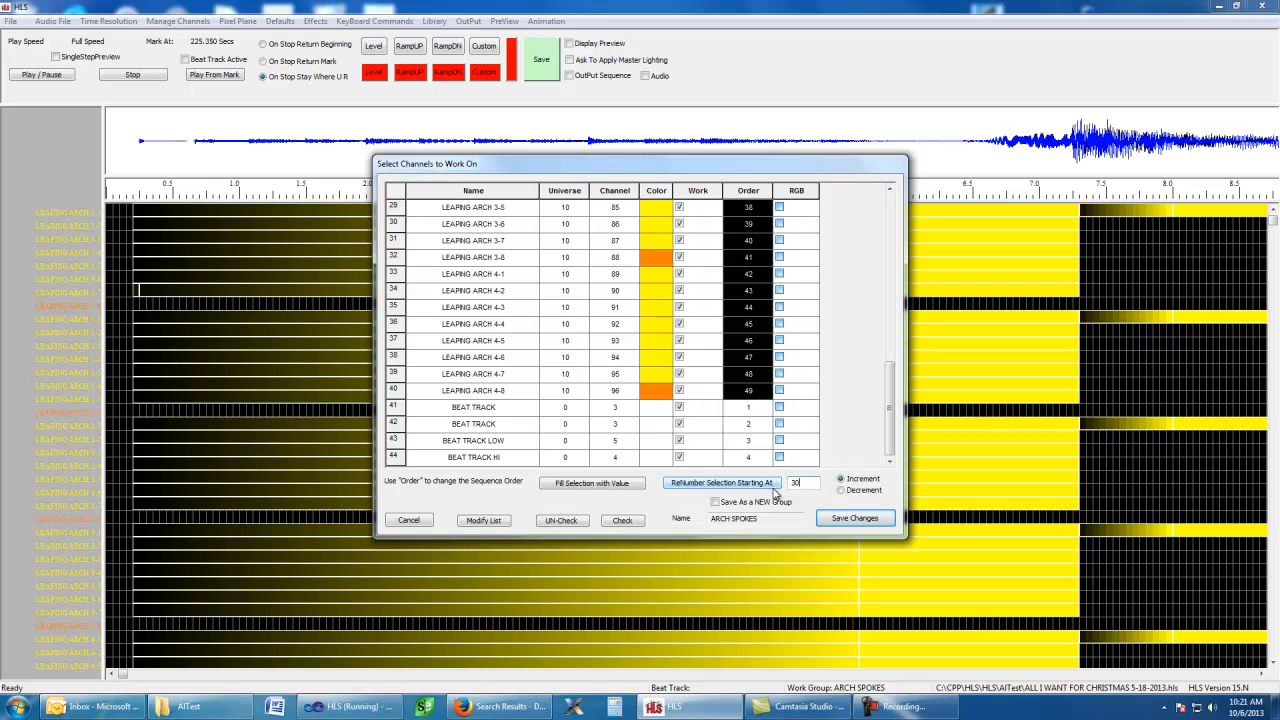
click(718, 484)
Step: Renumber the order of channels LEAPING ARCH 5-1 through 5-8, starting at 100
drag(890, 422, 885, 236)
drag(750, 208, 745, 323)
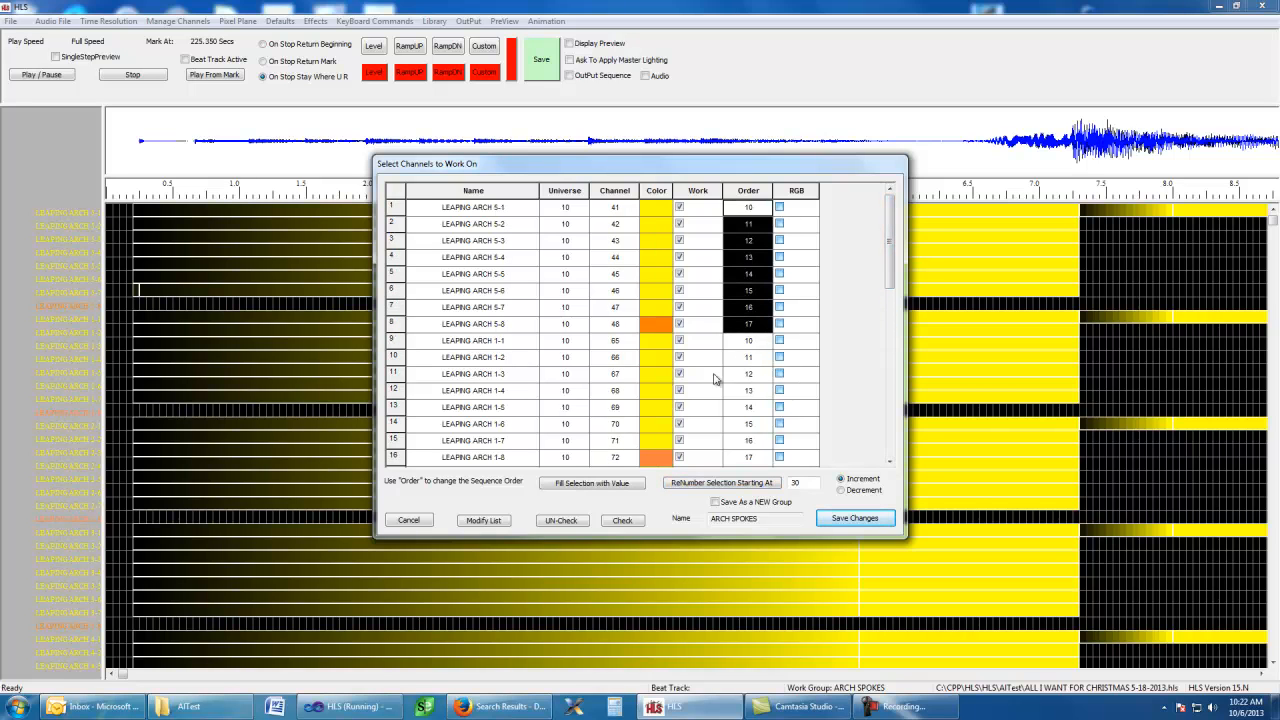
drag(805, 482, 788, 485)
text(100)
click(723, 484)
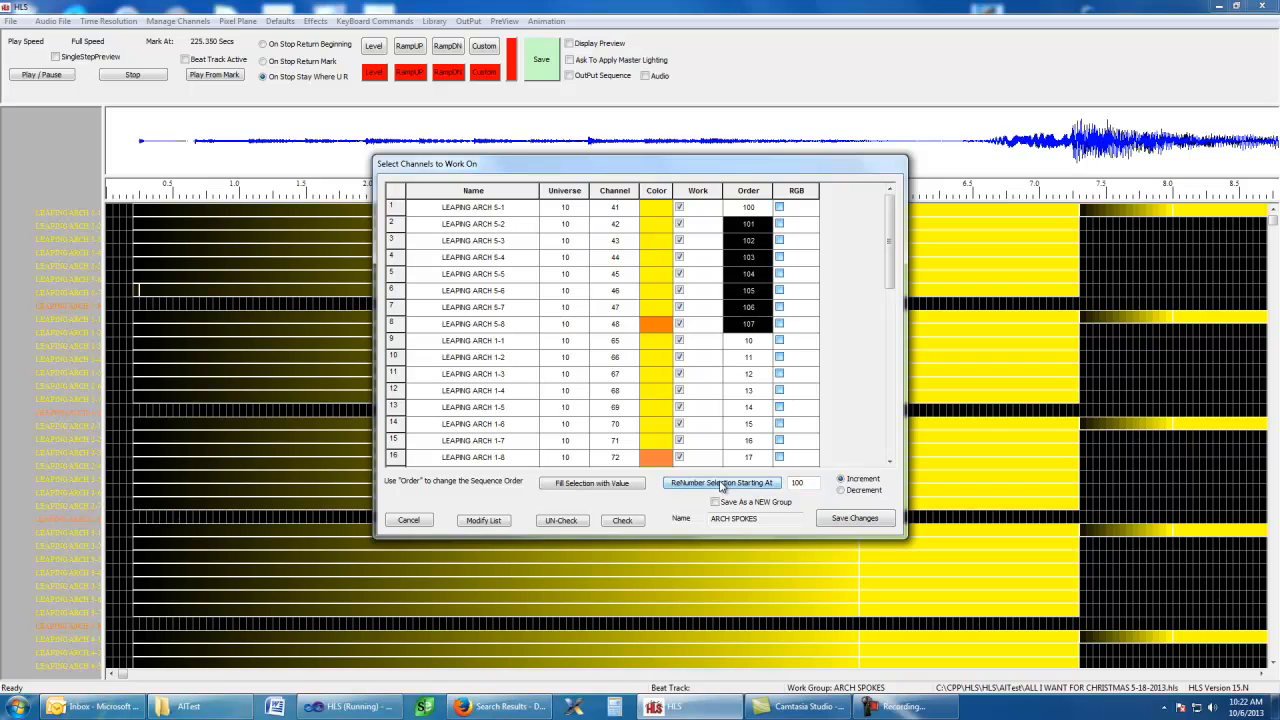
Step: Sort the ARCH SPOKES channels by order, check the sequence to the end, and save the group
click(745, 192)
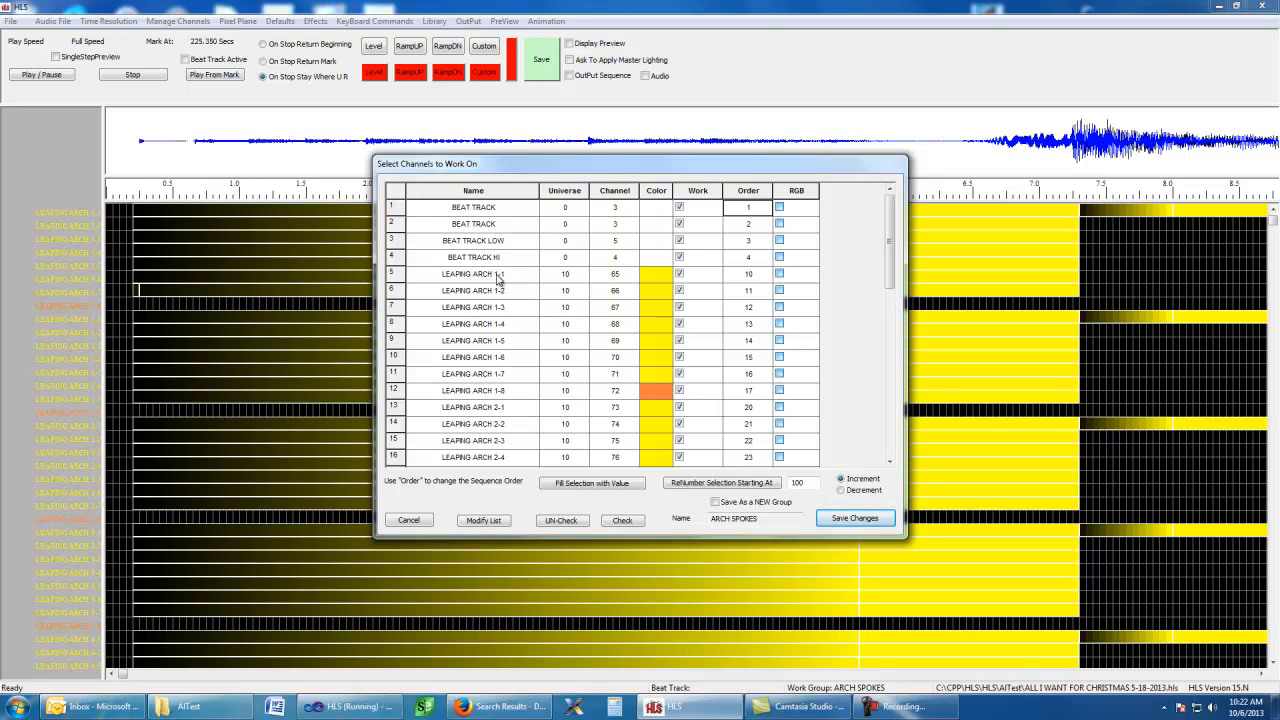
drag(888, 263, 896, 440)
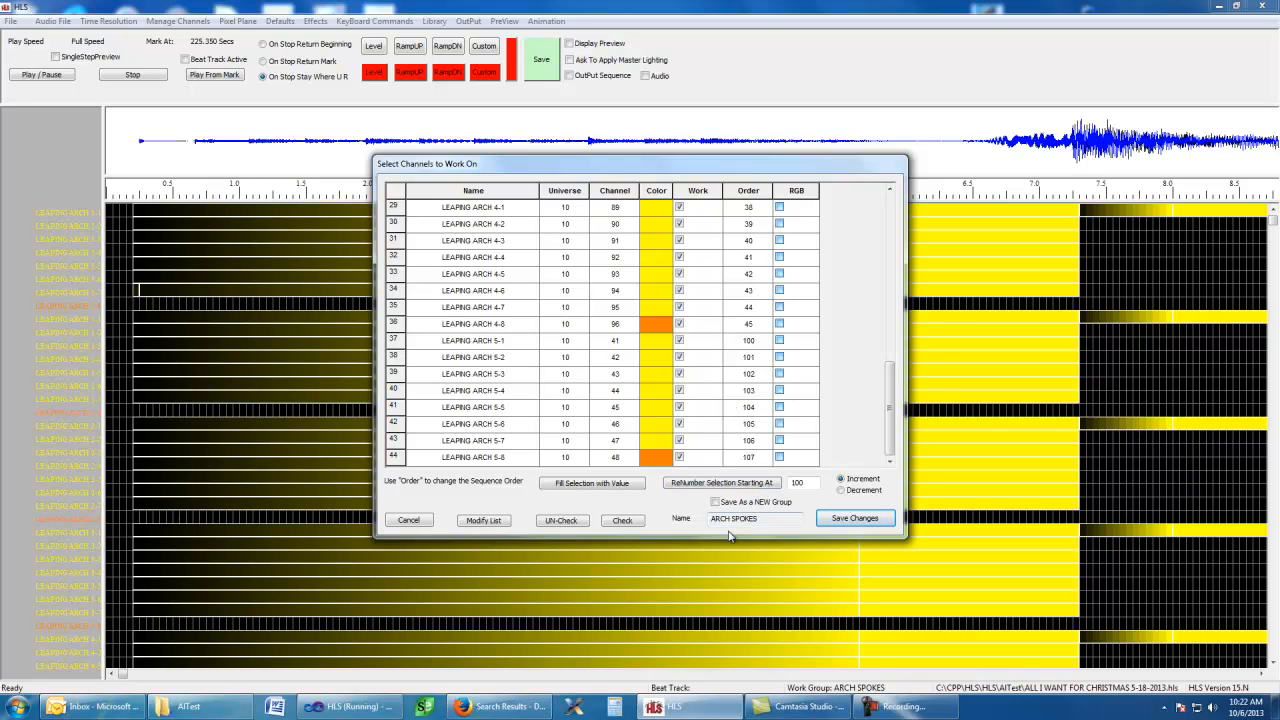
click(856, 526)
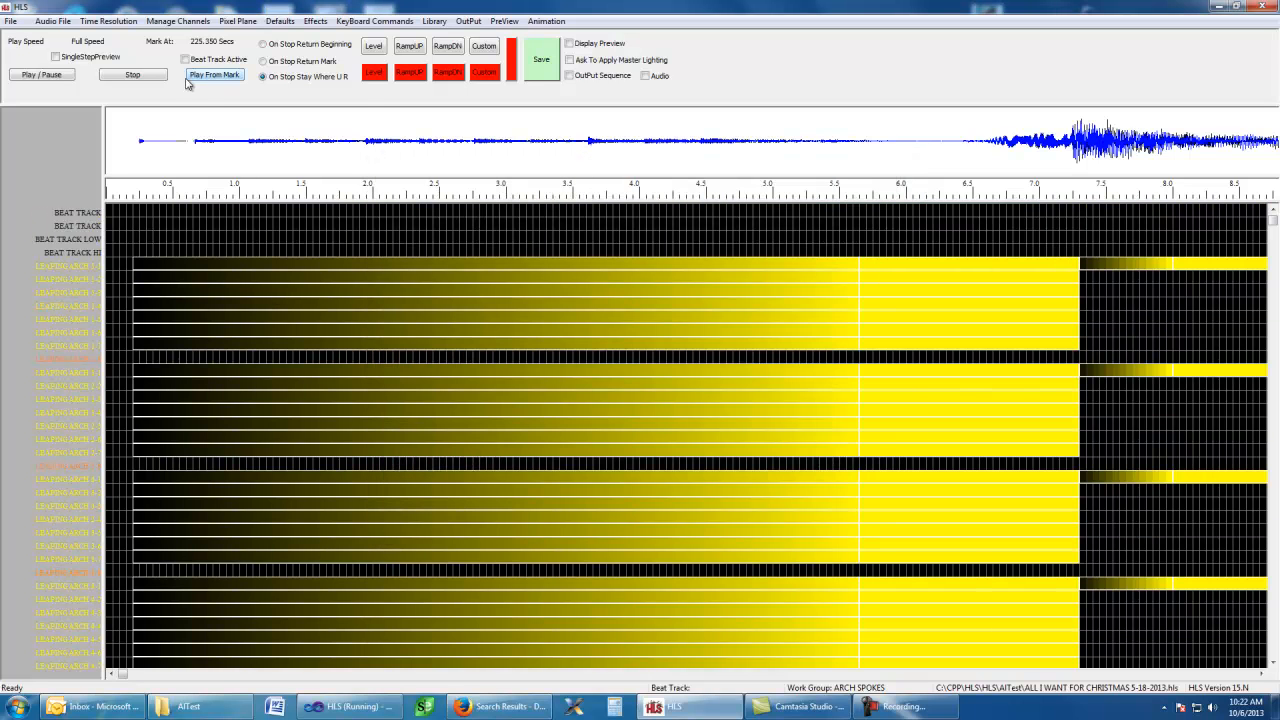
Step: Choose ARCH SPOKES as the display group to work on
click(178, 21)
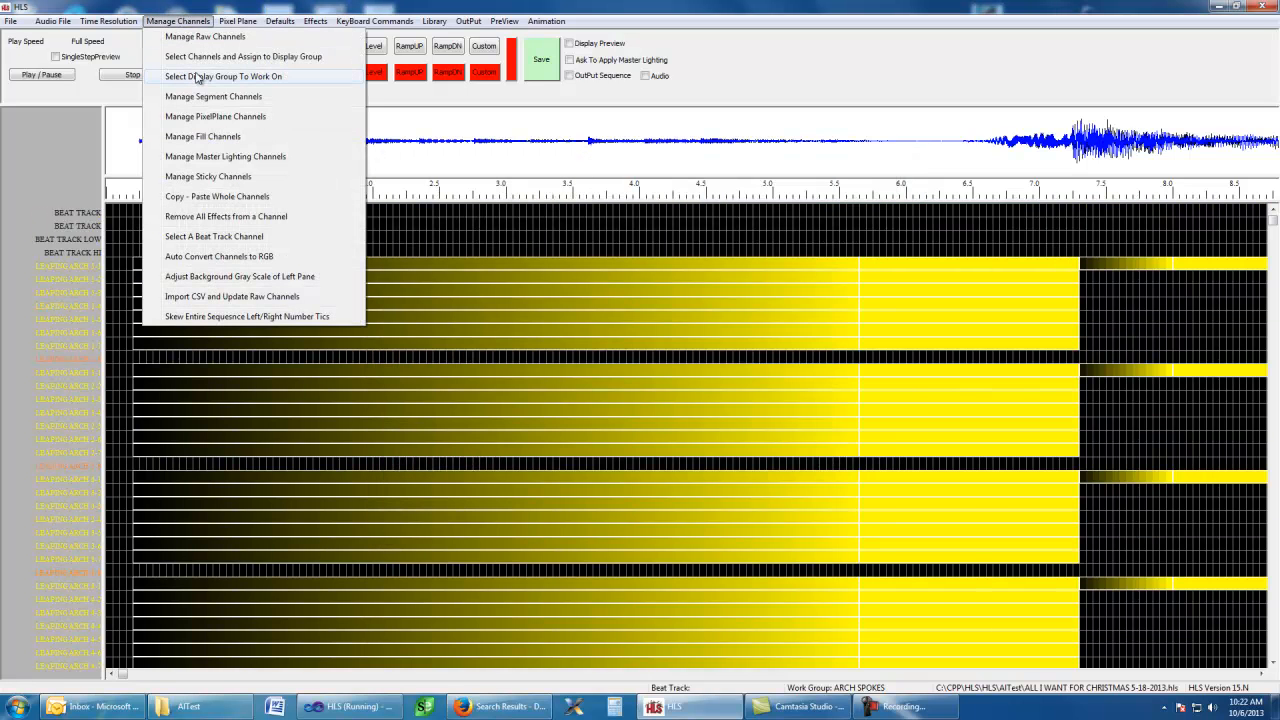
click(197, 77)
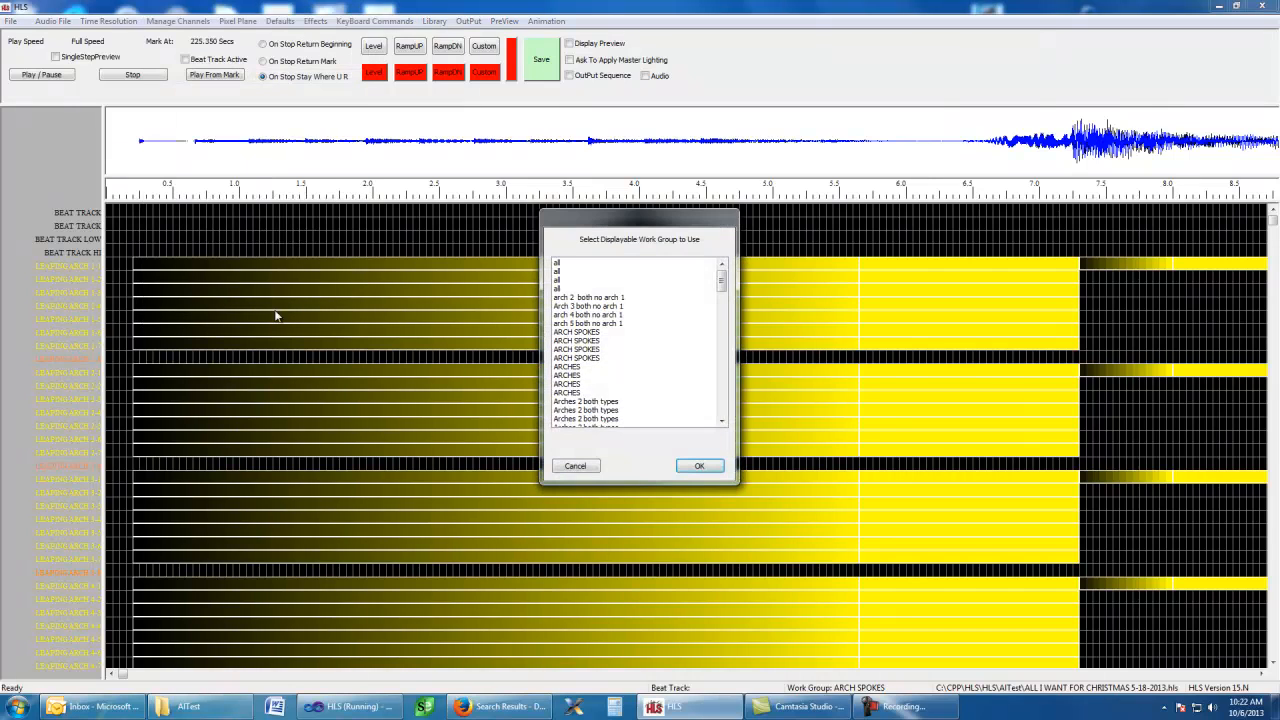
click(599, 332)
click(699, 466)
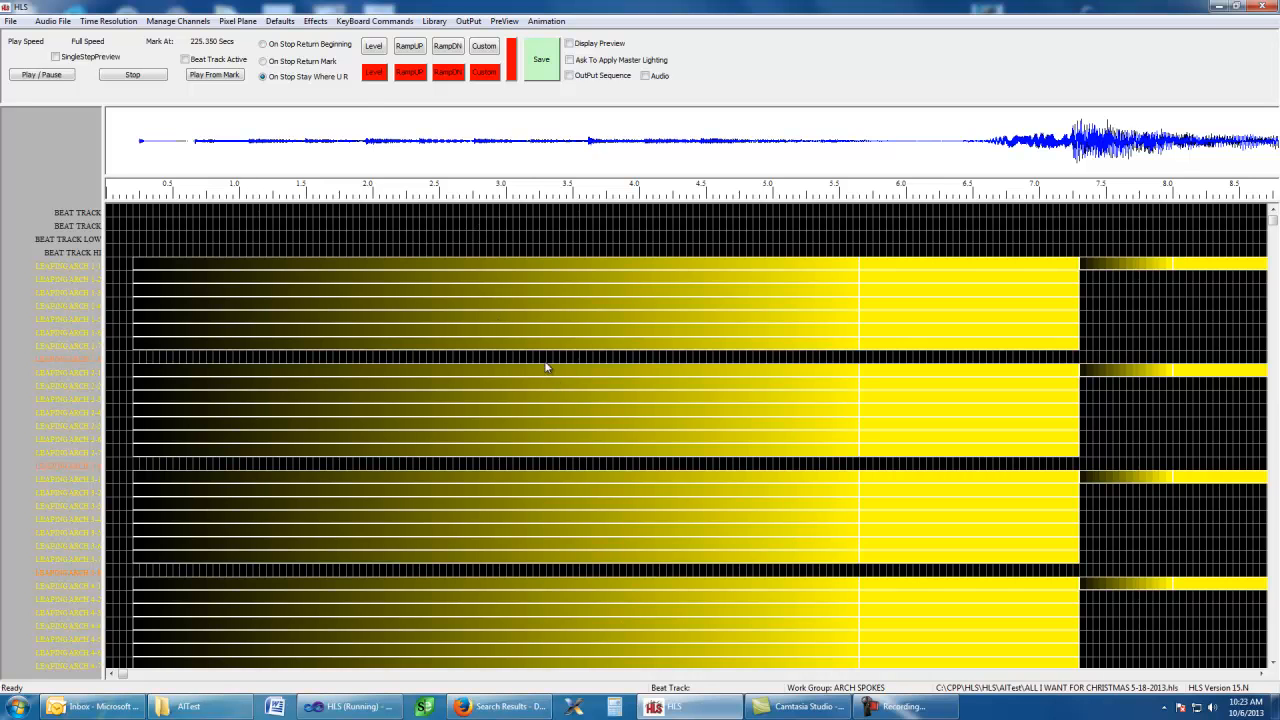
Step: Open the ARCH SPOKES display group's channel assignment list and review its channels and order numbers through to the last row
click(196, 21)
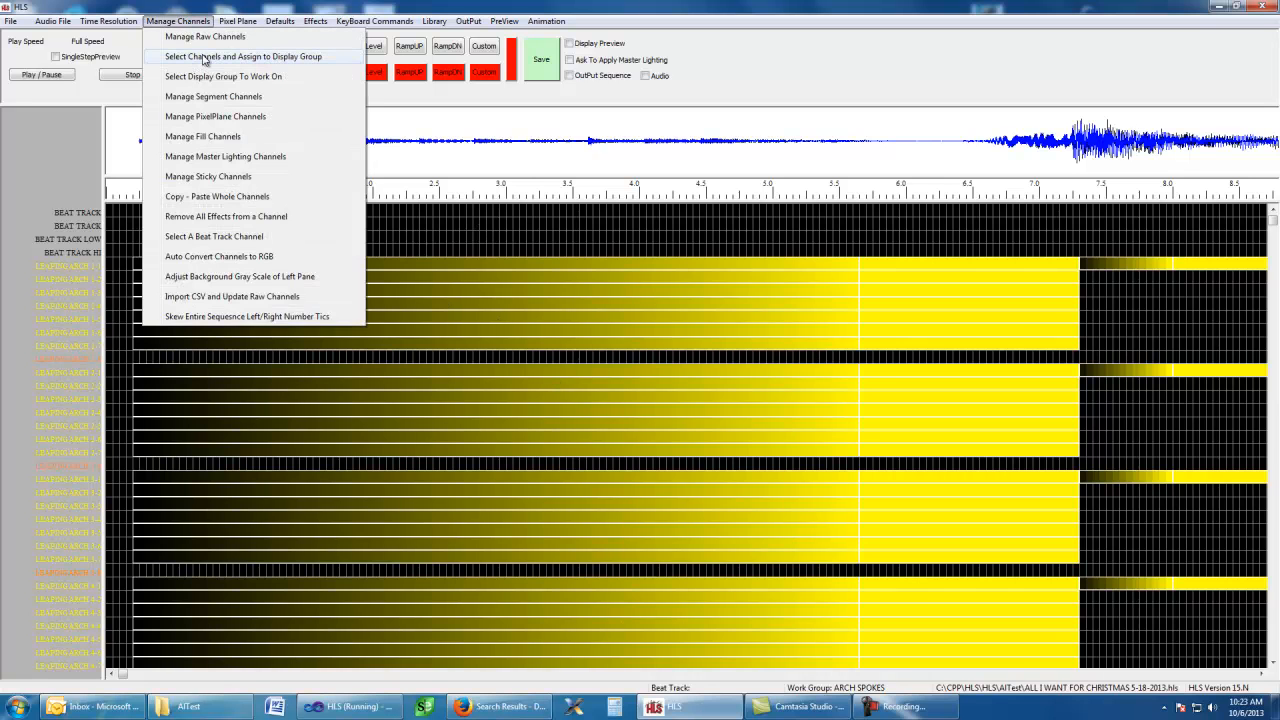
click(208, 57)
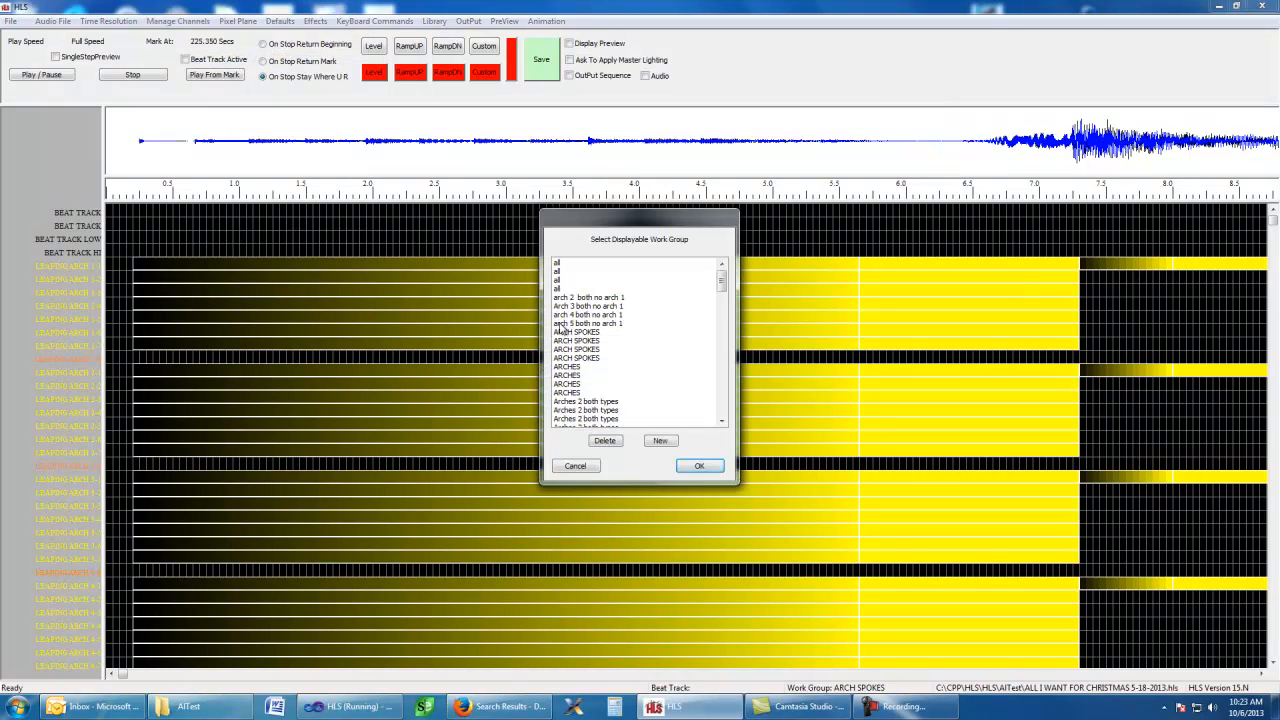
click(595, 333)
click(703, 467)
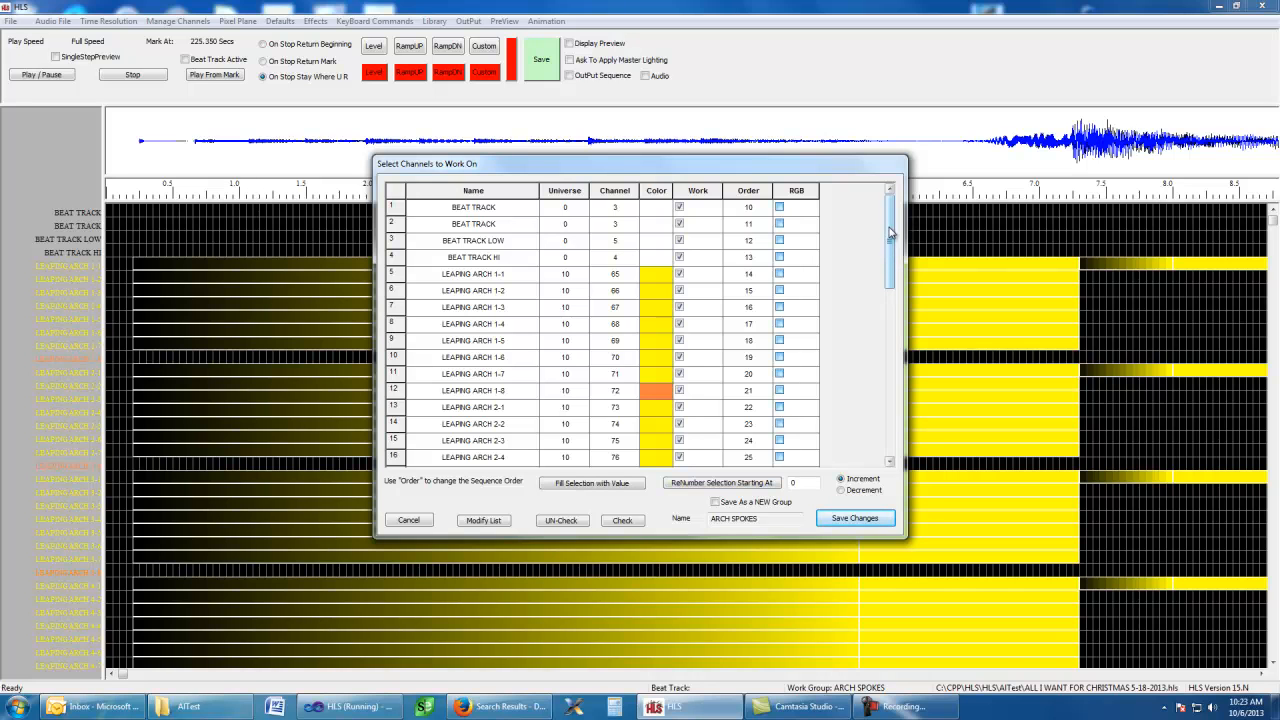
drag(891, 264, 900, 230)
drag(893, 261, 894, 440)
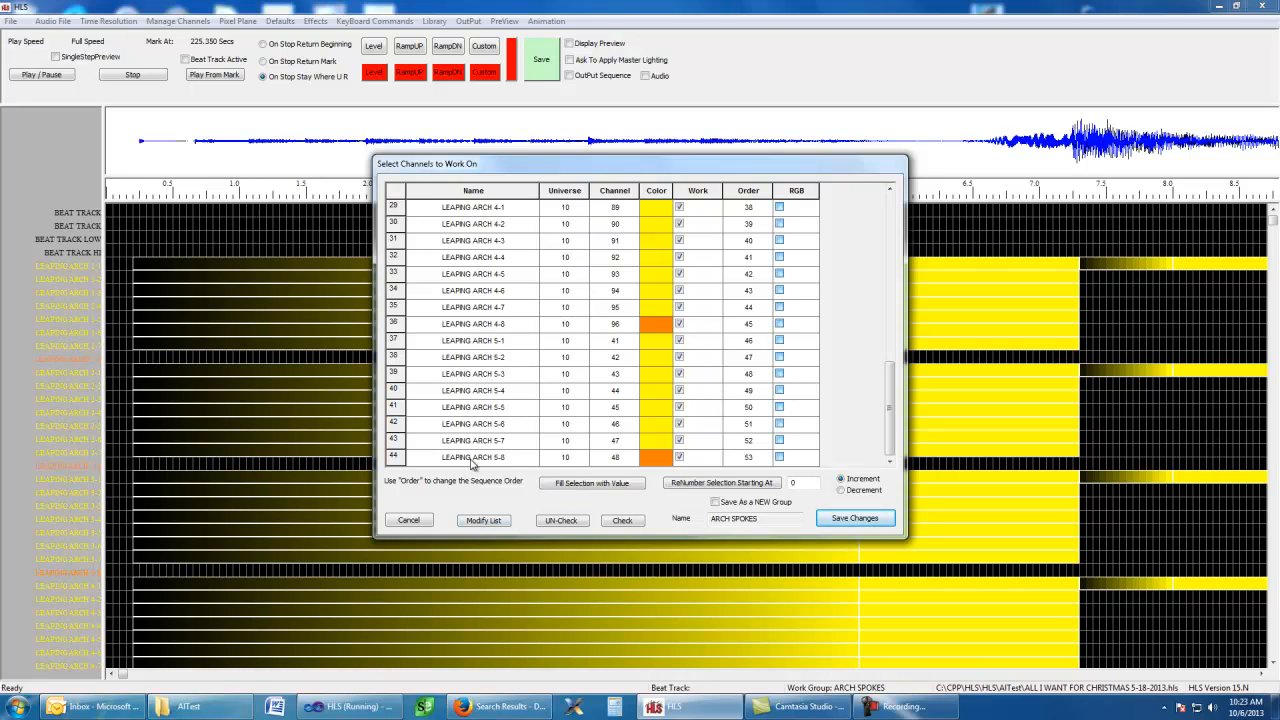
Step: Expand the ARCH SPOKES list to include all available channels, examine the unassigned ones below the group, and close without saving
click(484, 521)
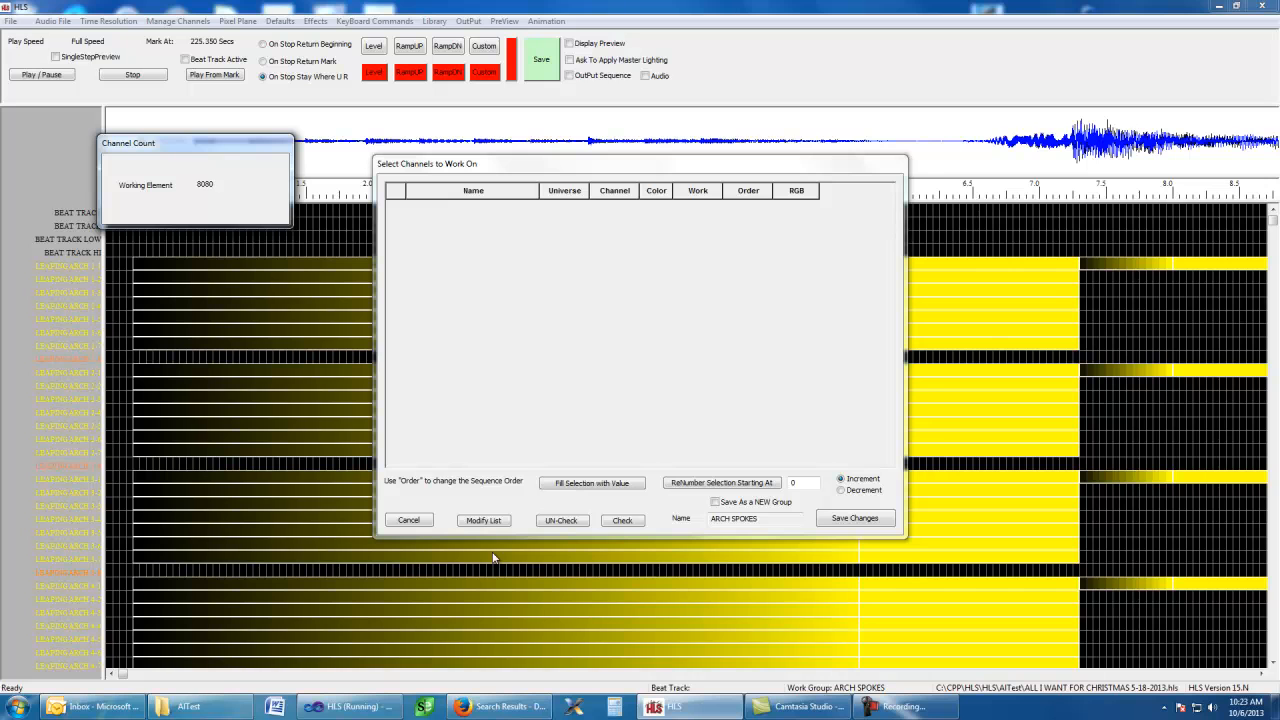
click(484, 520)
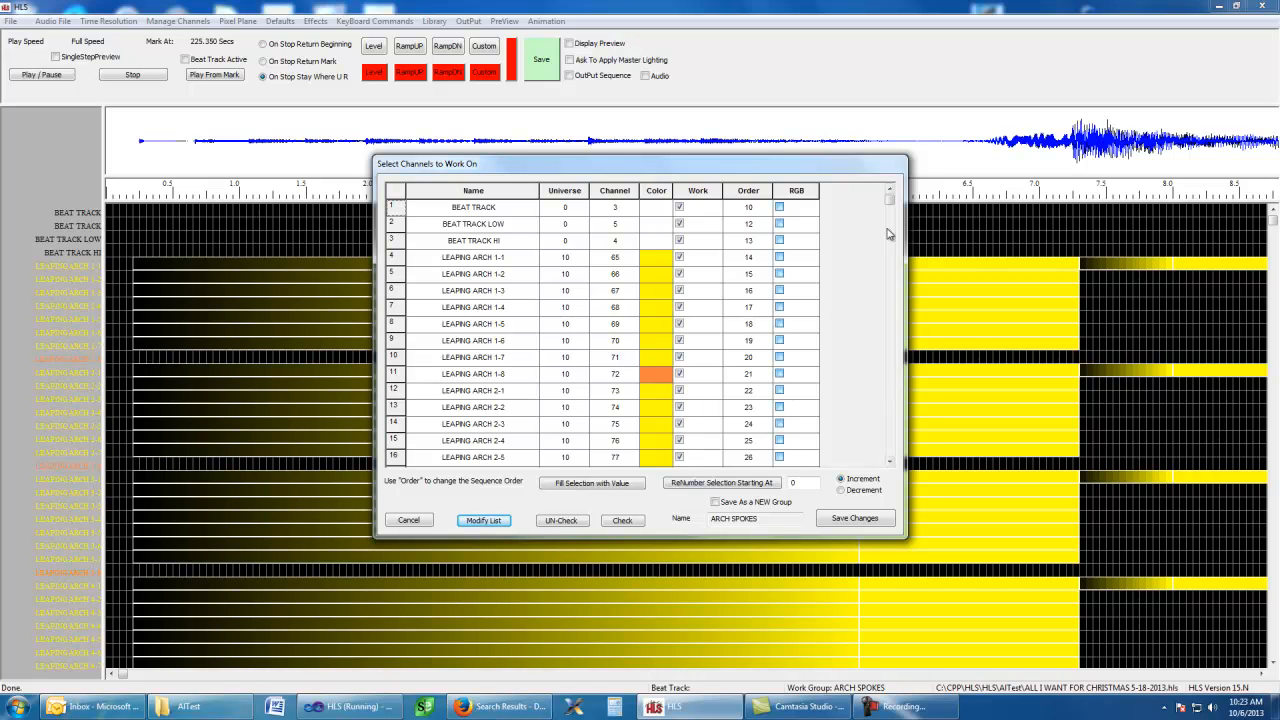
drag(891, 203, 890, 197)
click(891, 357)
click(891, 357)
click(891, 357)
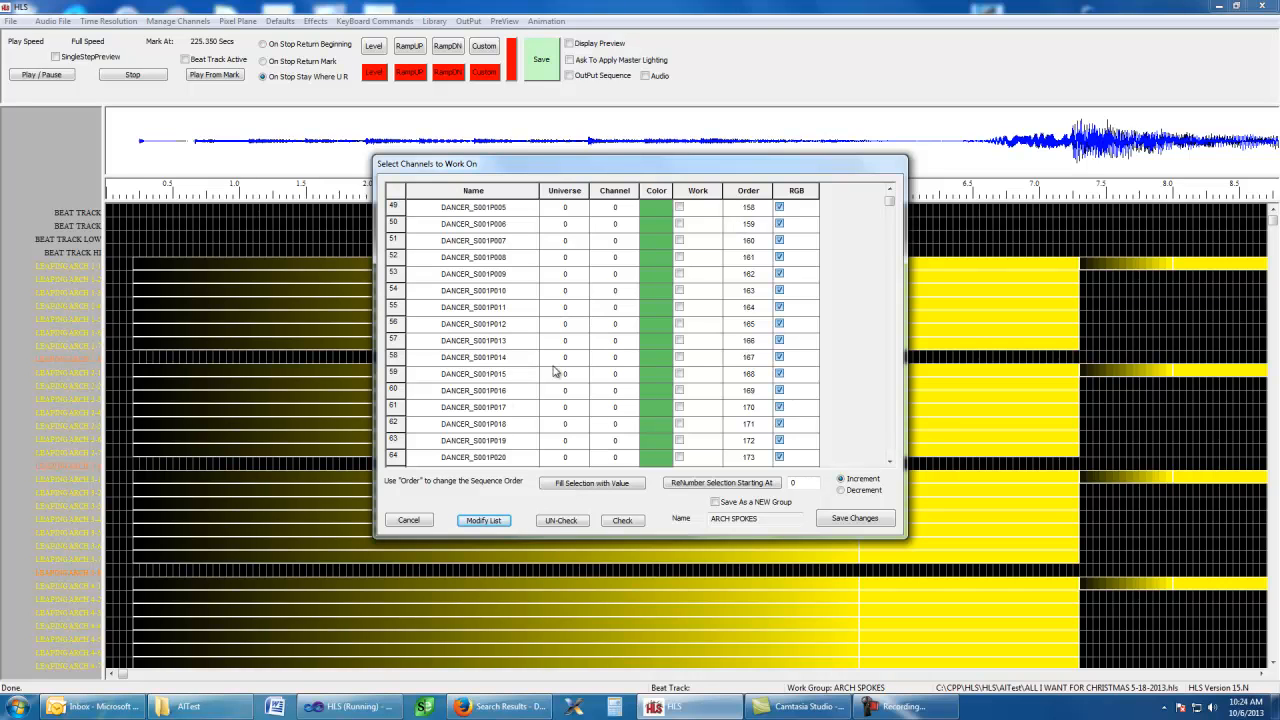
drag(891, 205, 887, 194)
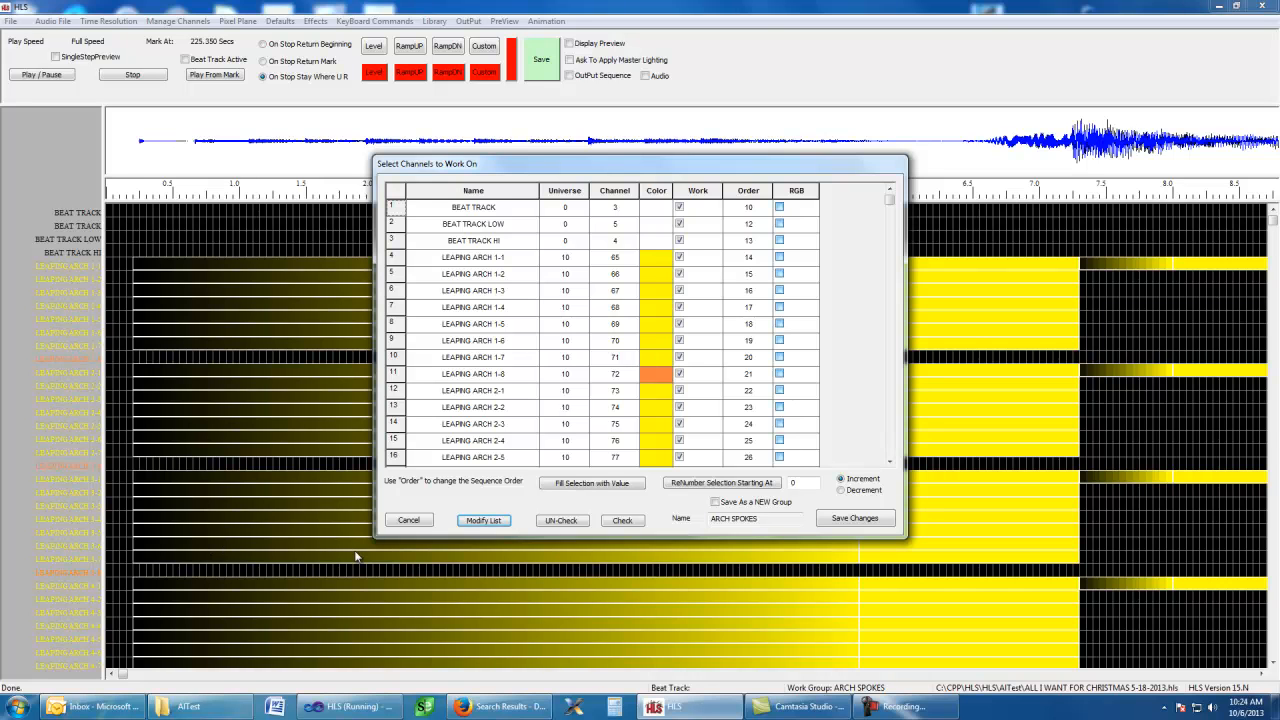
click(420, 522)
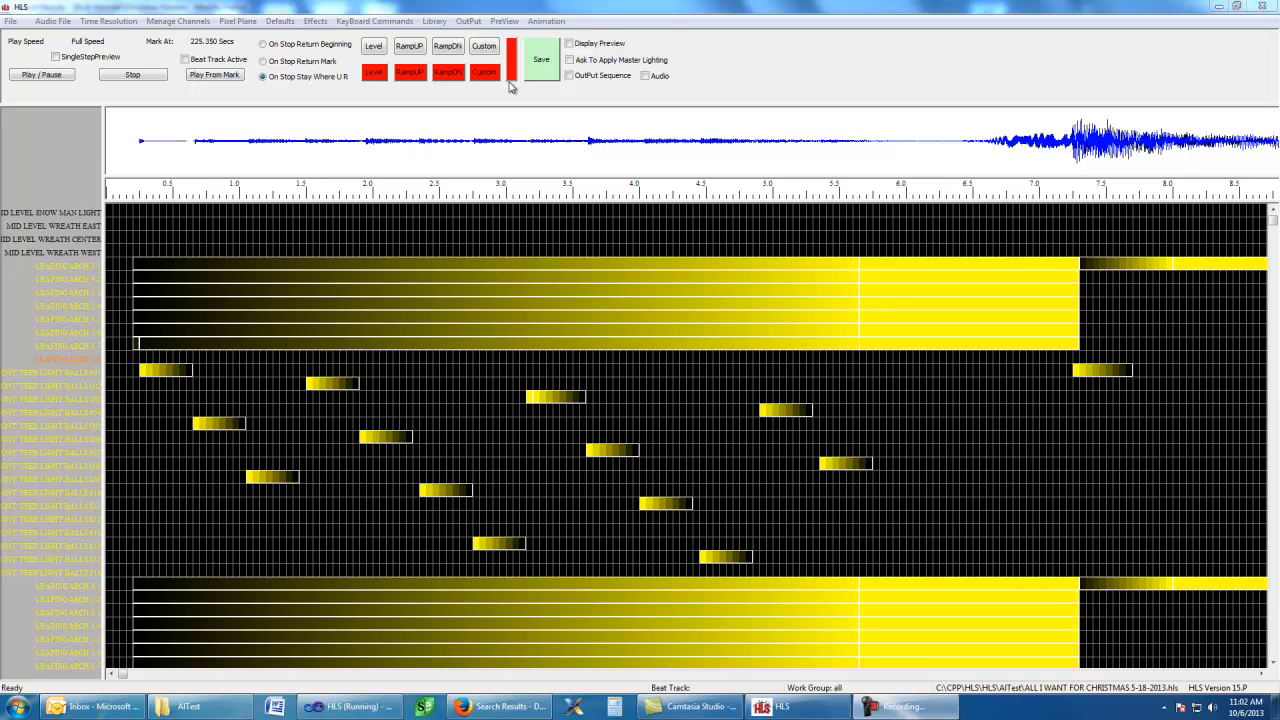
Step: Open the preparation of channels for output and look through the channel list from the first universe to the last
click(472, 23)
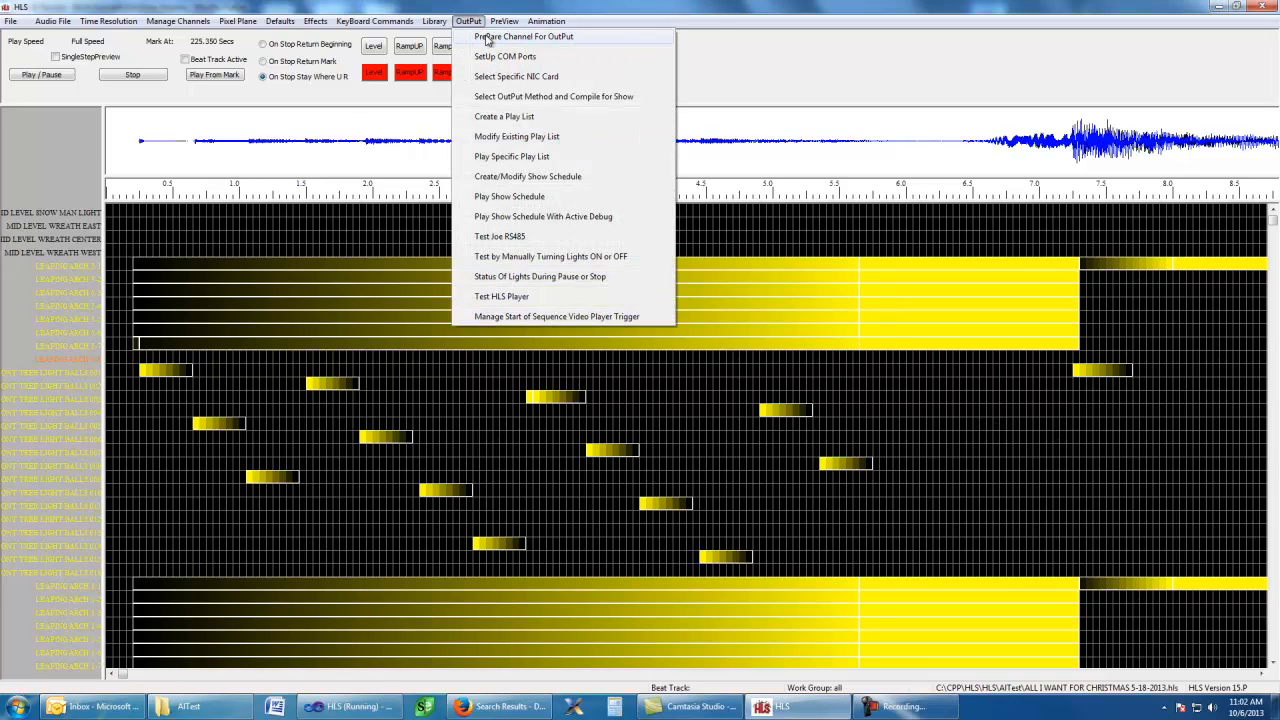
click(484, 37)
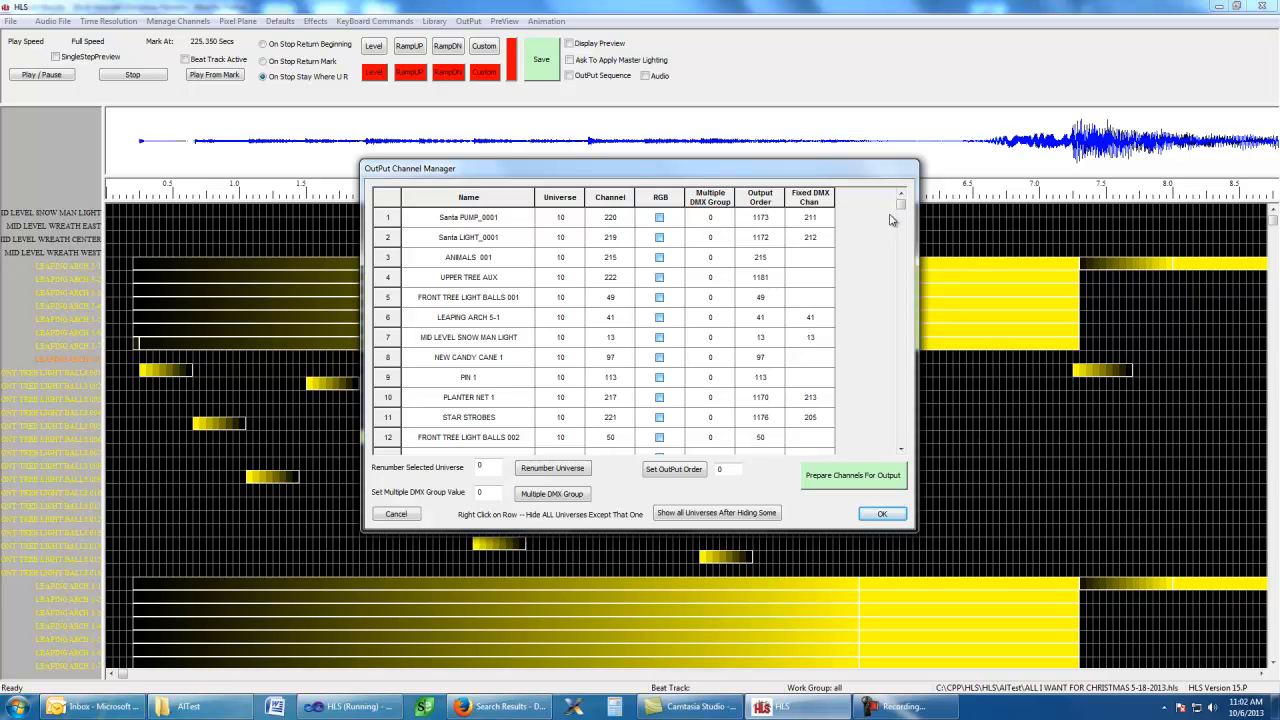
drag(901, 205, 879, 451)
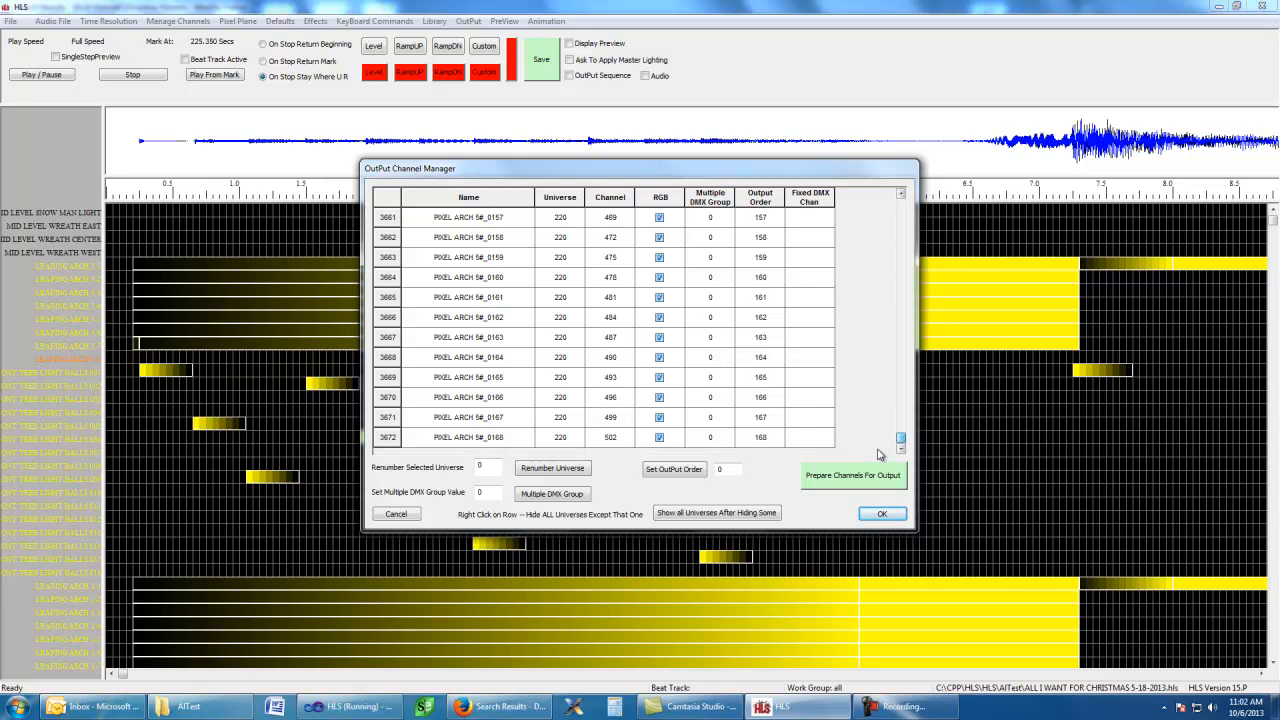
drag(879, 451, 894, 208)
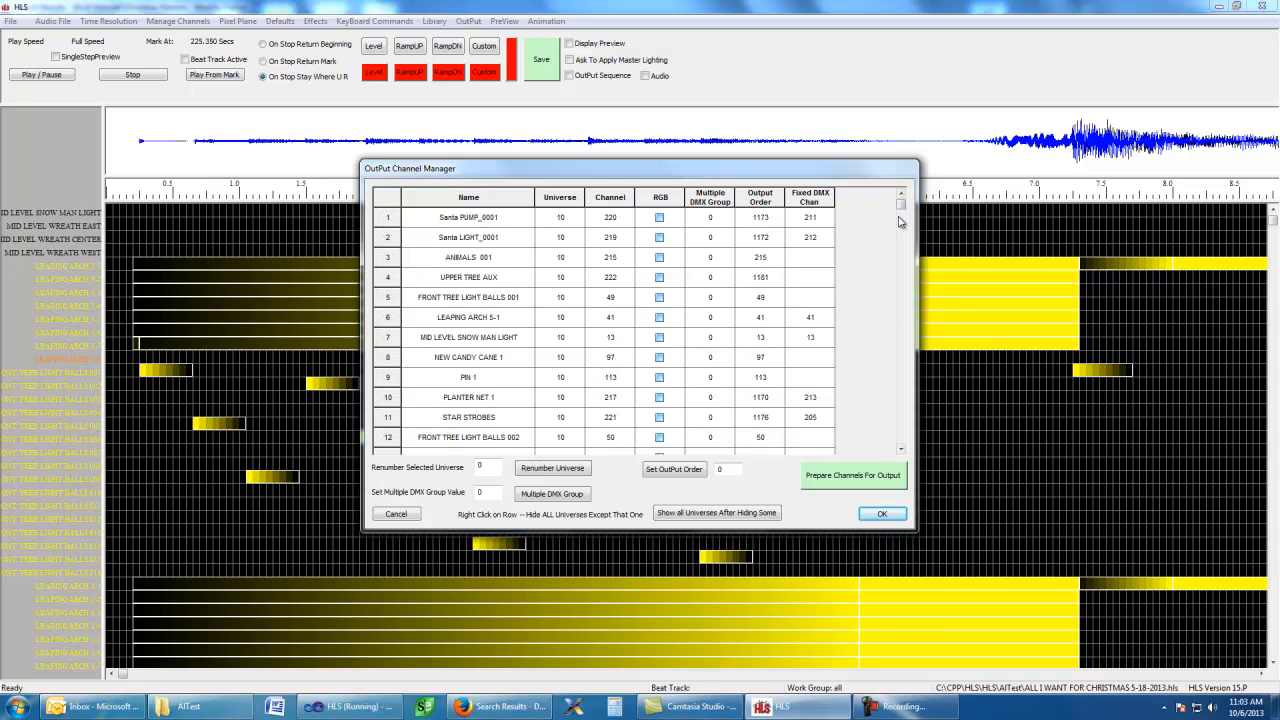
drag(901, 207, 901, 220)
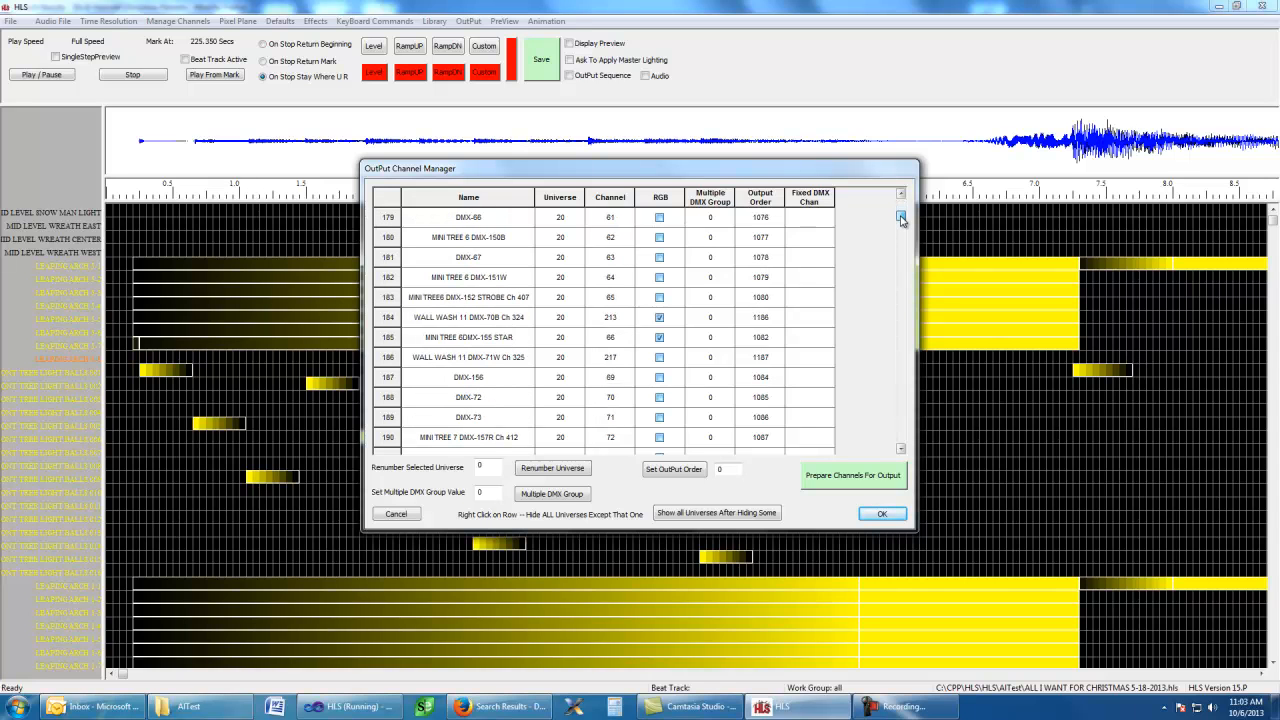
drag(901, 220, 902, 212)
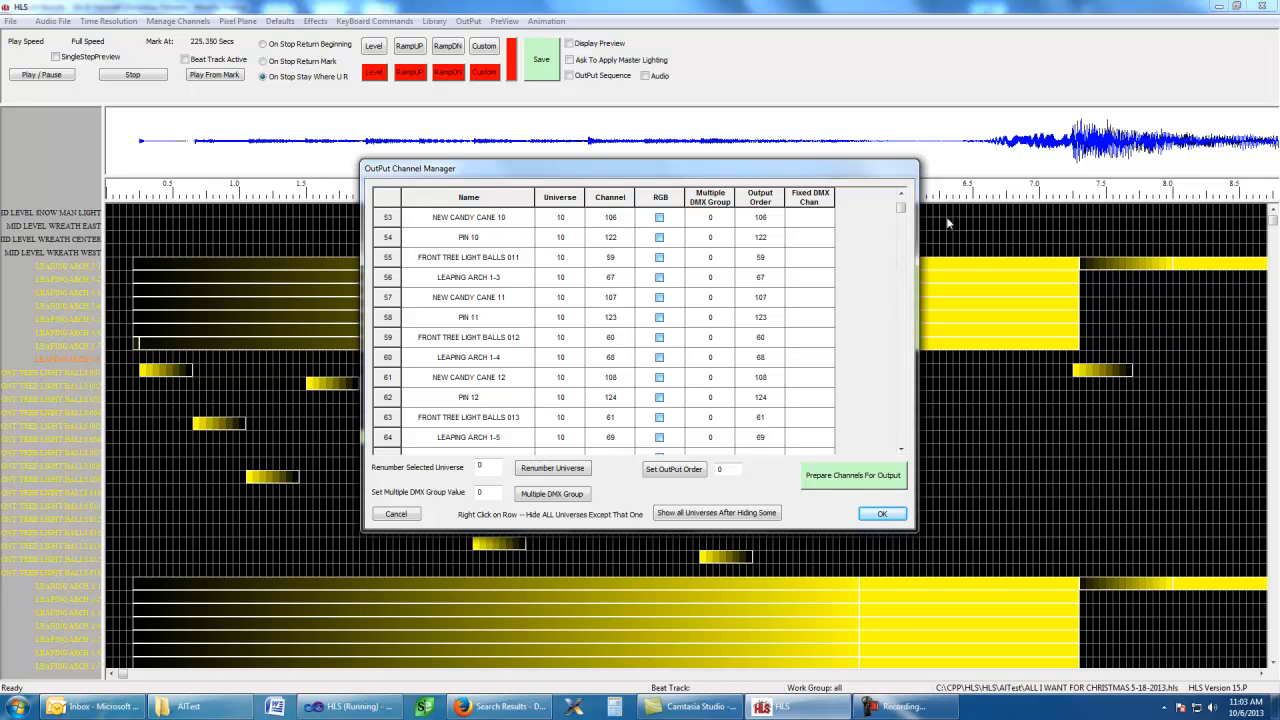
drag(902, 214, 902, 210)
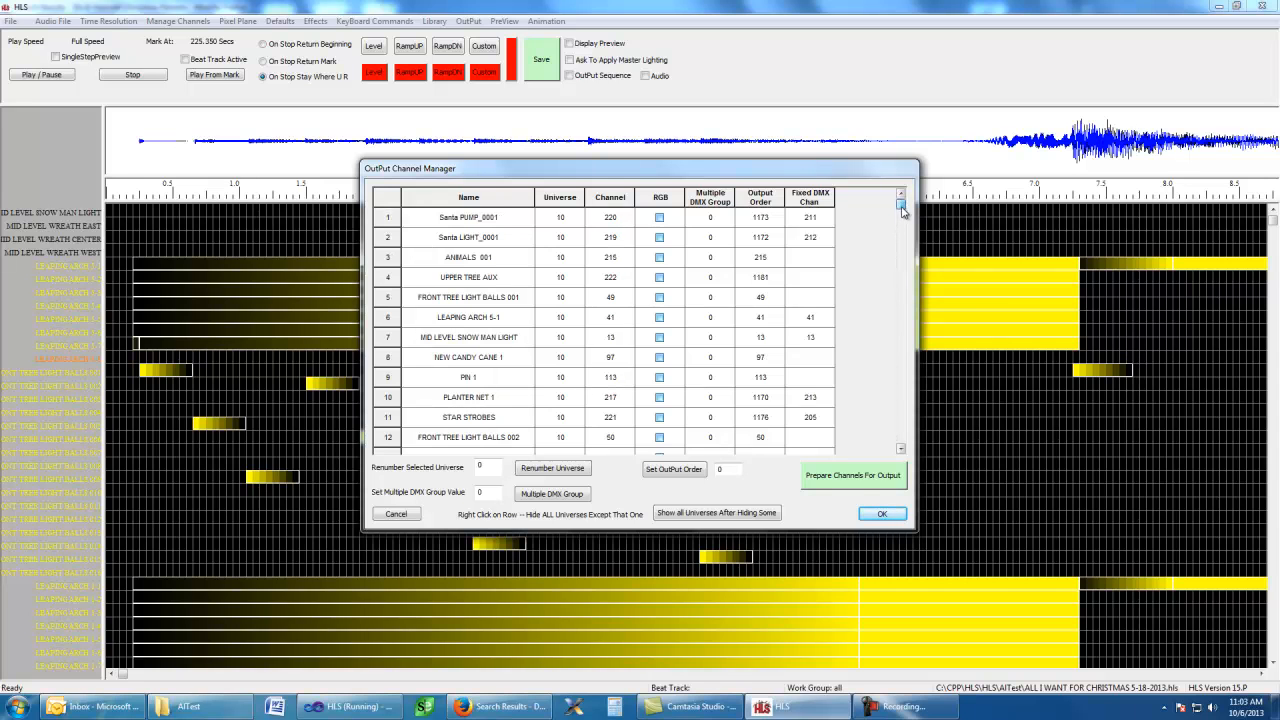
Step: Sort the output channels by name and examine how the names are grouped within universes 10 and 20
click(480, 198)
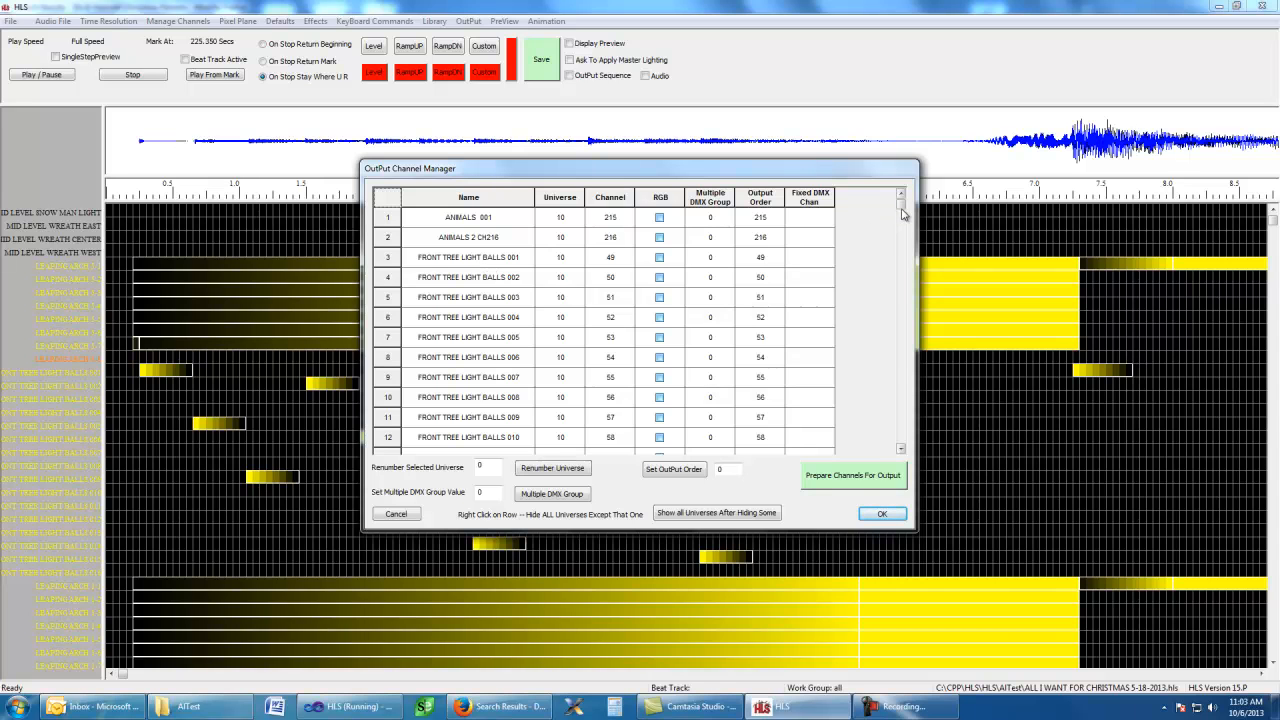
scroll(903, 207, down, 14)
scroll(903, 210, up, 14)
click(905, 387)
click(905, 387)
click(905, 390)
click(905, 390)
click(905, 390)
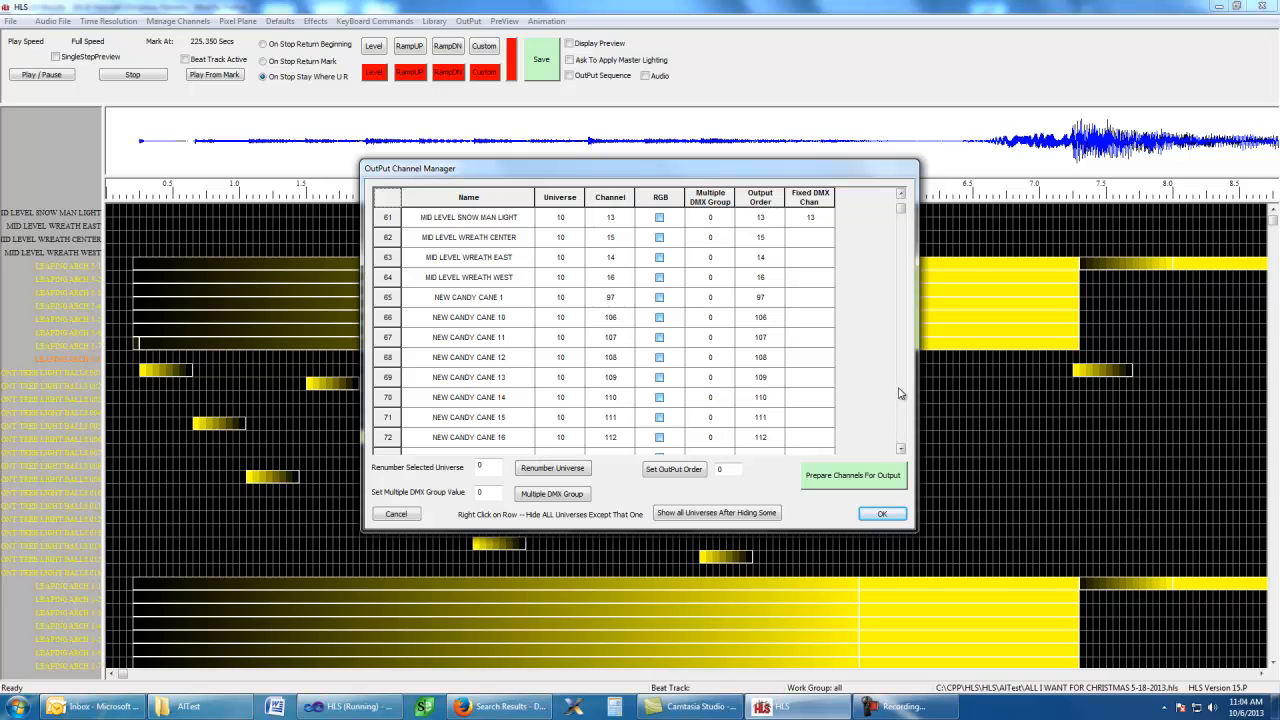
scroll(513, 405, down, 5)
scroll(513, 405, down, 7)
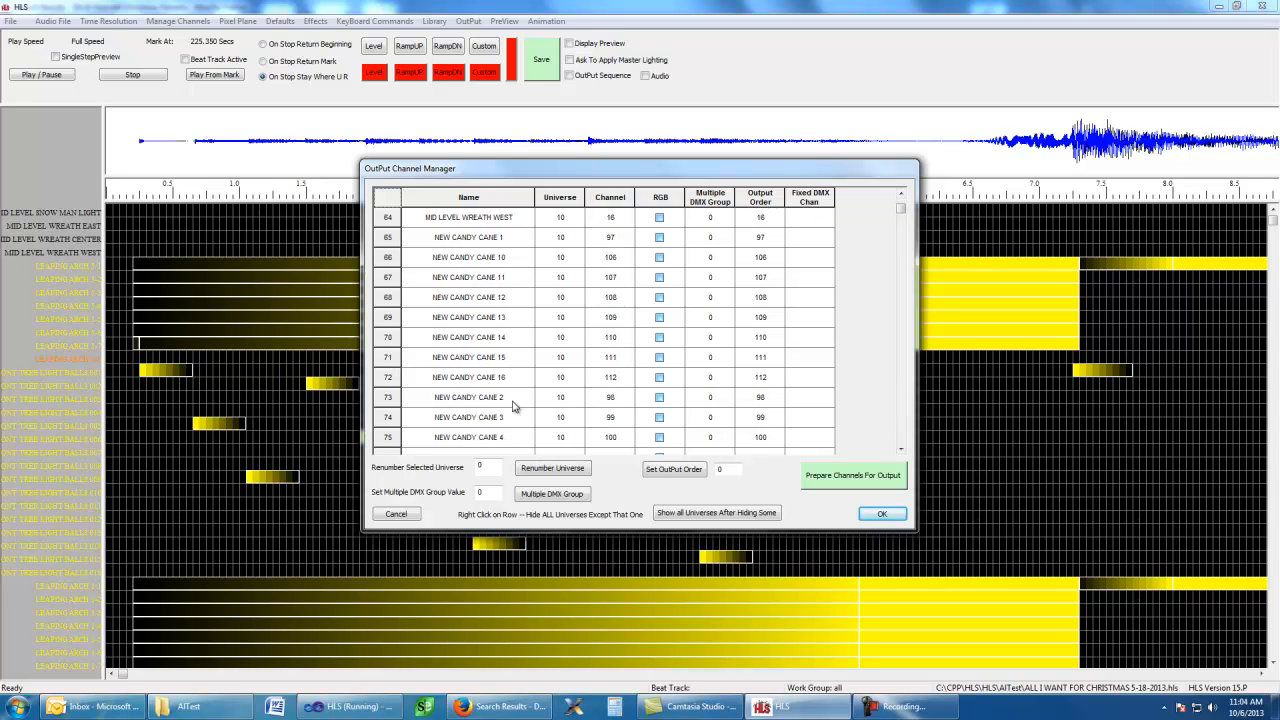
scroll(513, 405, down, 15)
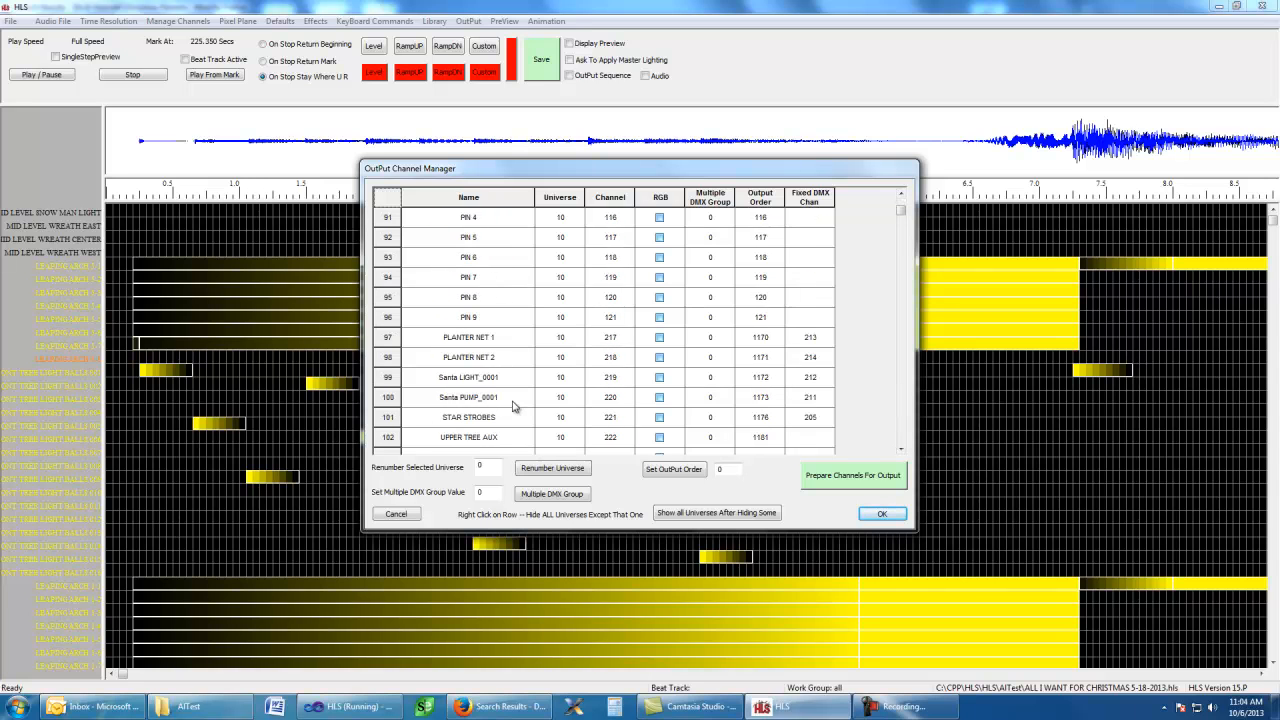
scroll(513, 405, down, 2)
scroll(513, 405, up, 20)
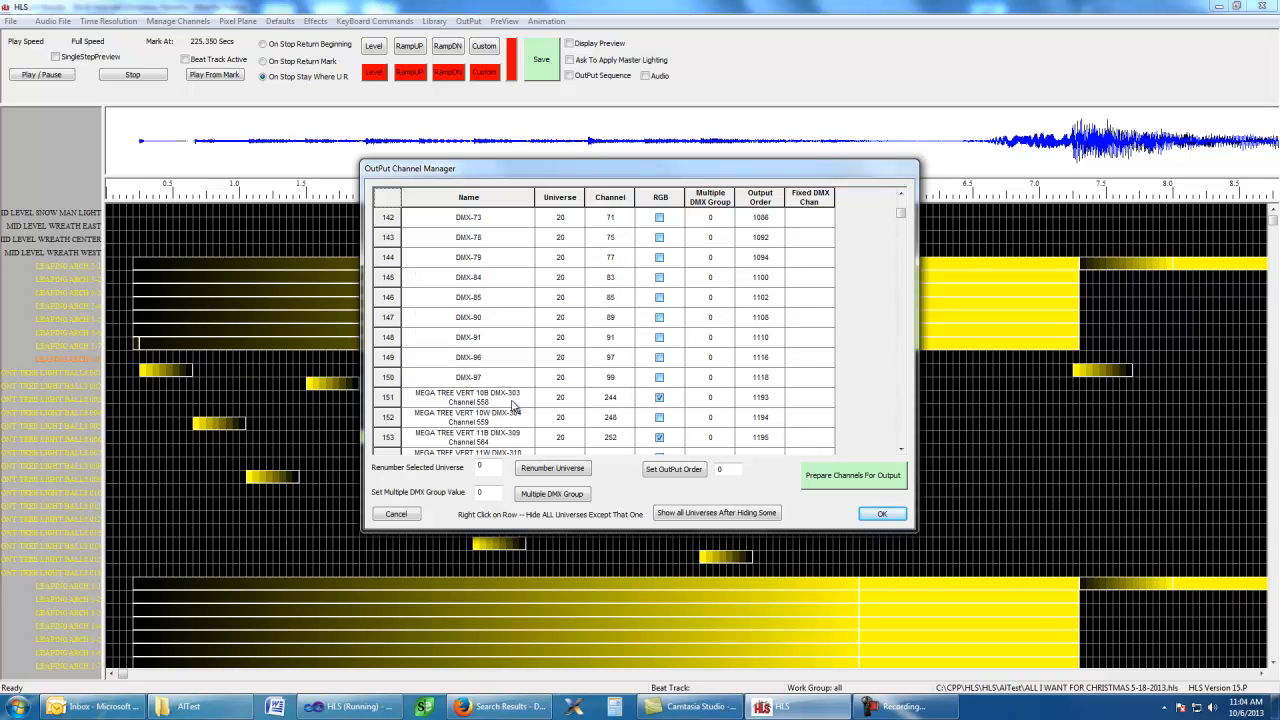
scroll(512, 405, up, 20)
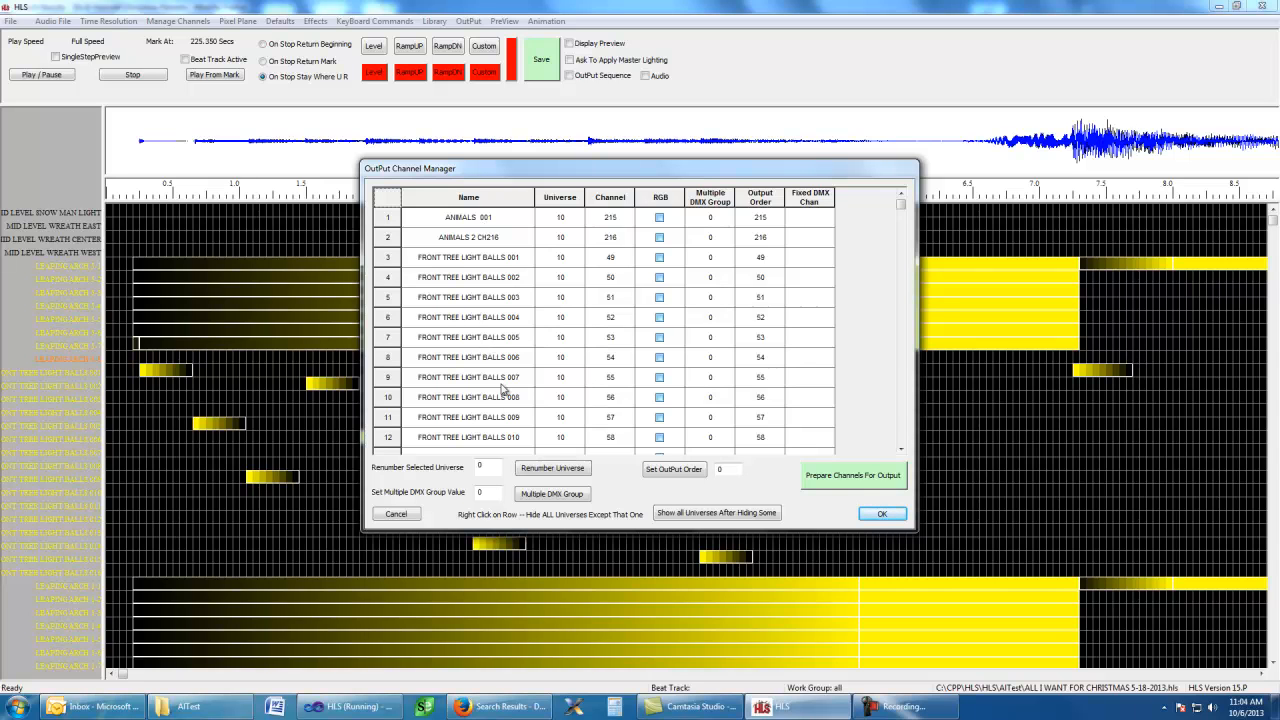
Step: Renumber the output order of all channels, from ANIMALS 001 to PIXEL ARCH 5#_0170, starting at 1000
click(763, 220)
drag(765, 224, 759, 520)
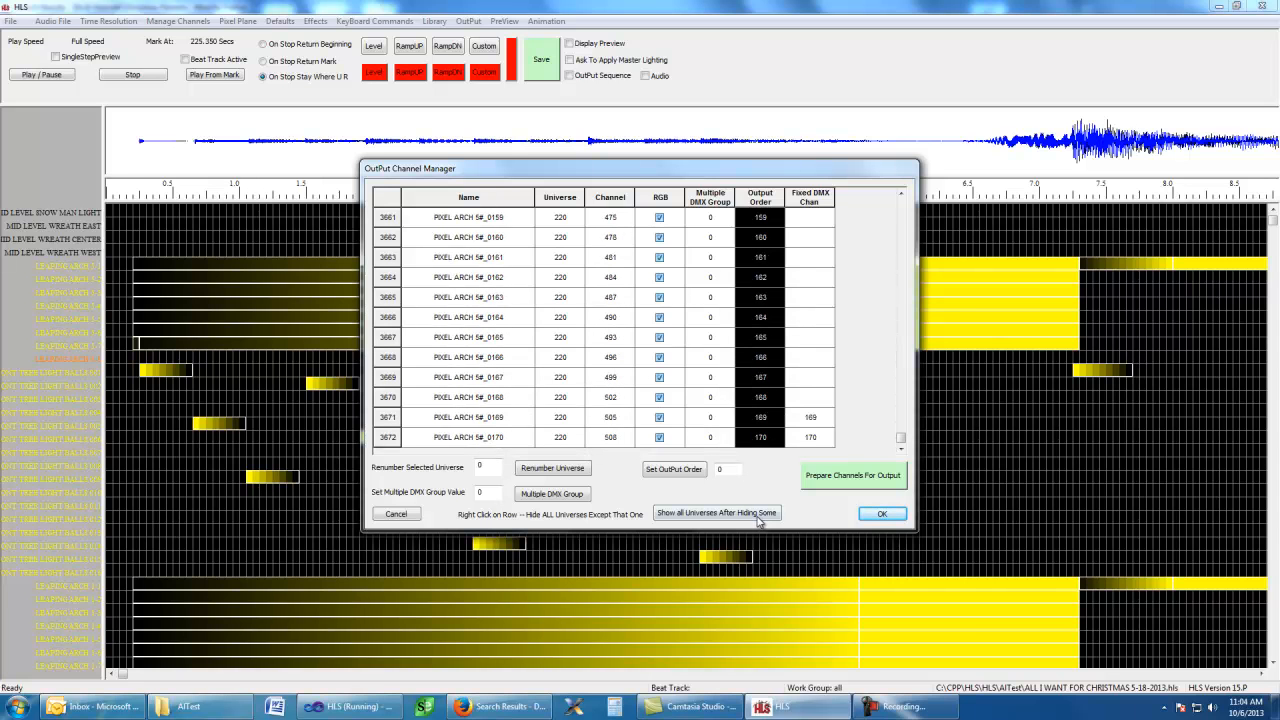
double_click(720, 469)
click(670, 469)
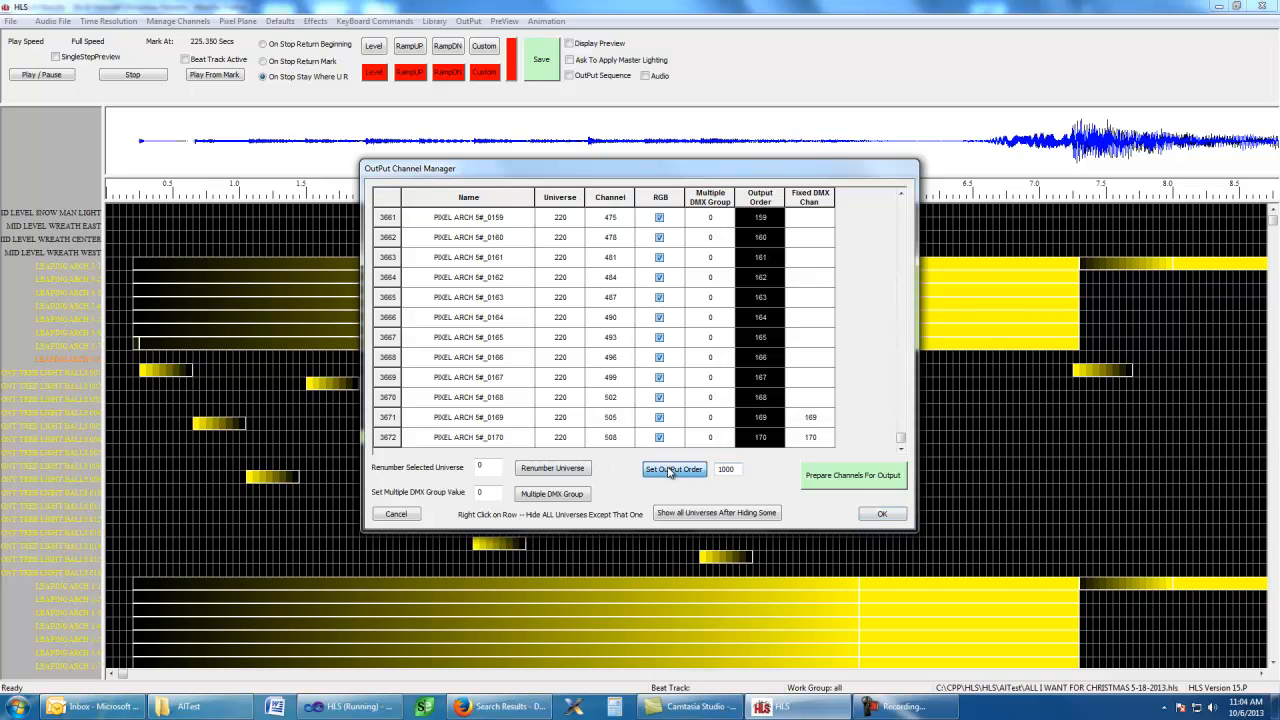
drag(901, 438, 921, 190)
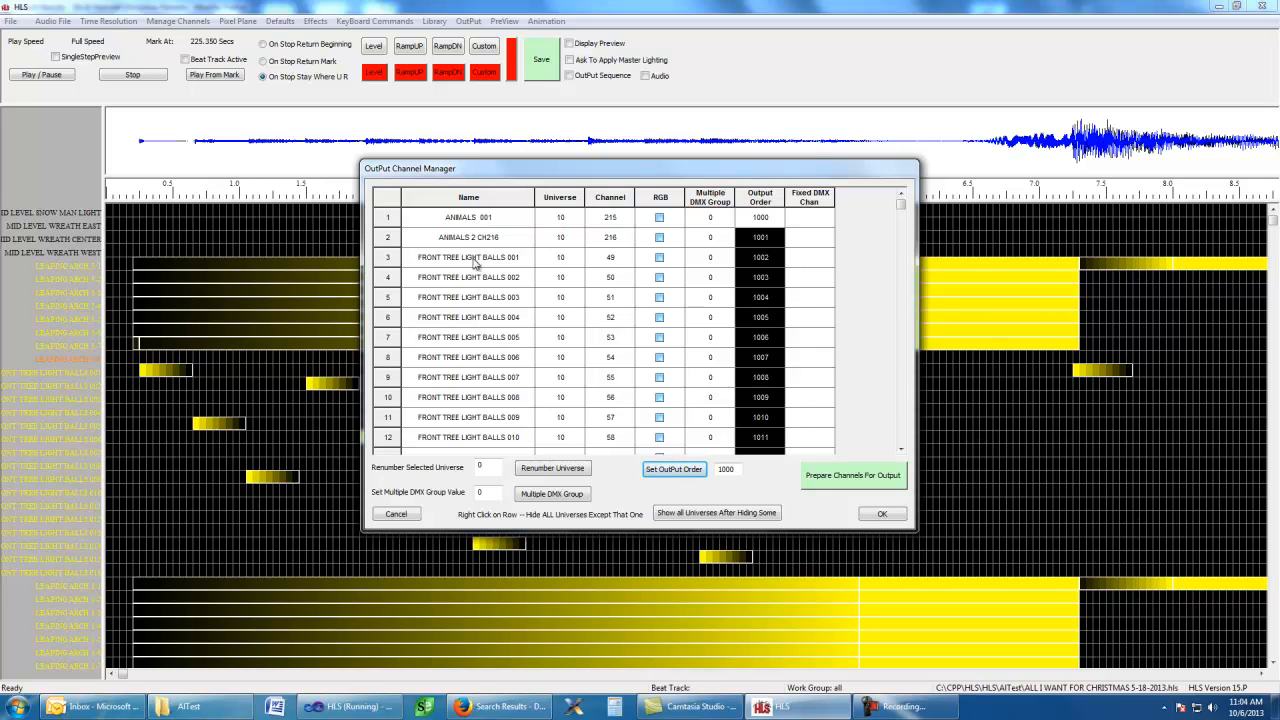
Step: Renumber the output order of channels LEAPING ARCH 1-1 through 5-8, starting at 1
click(806, 221)
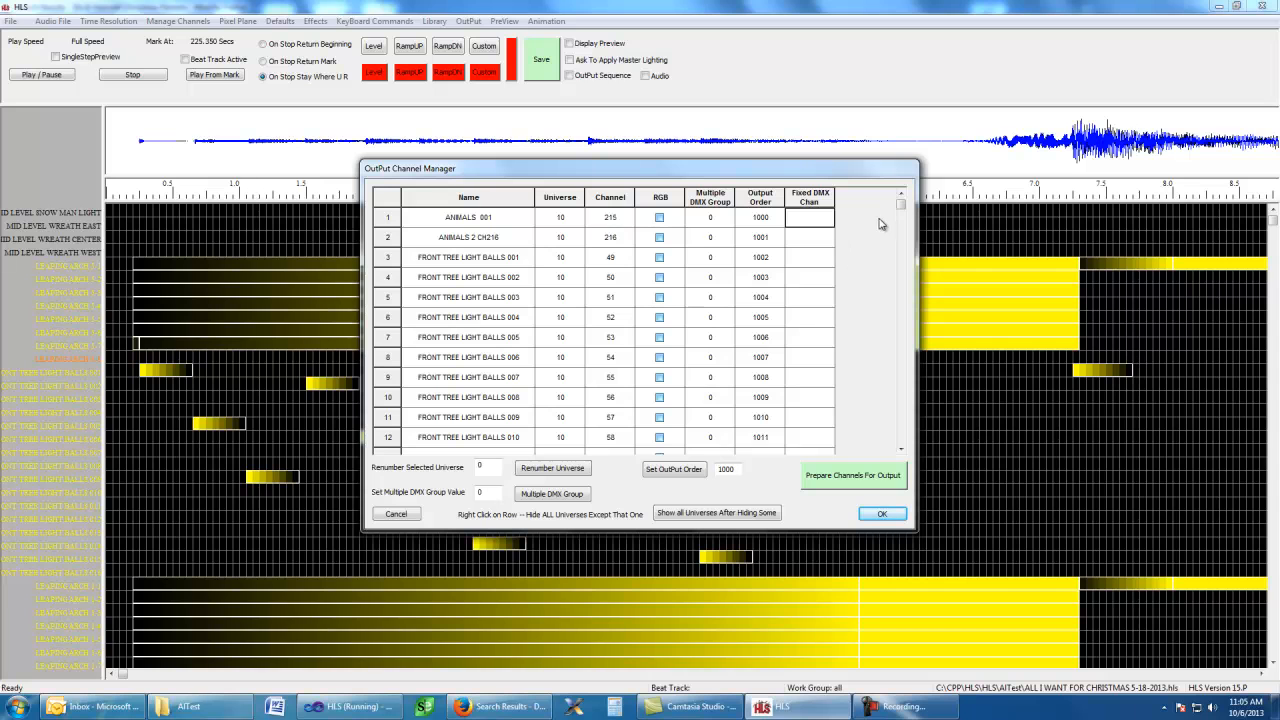
drag(901, 208, 902, 212)
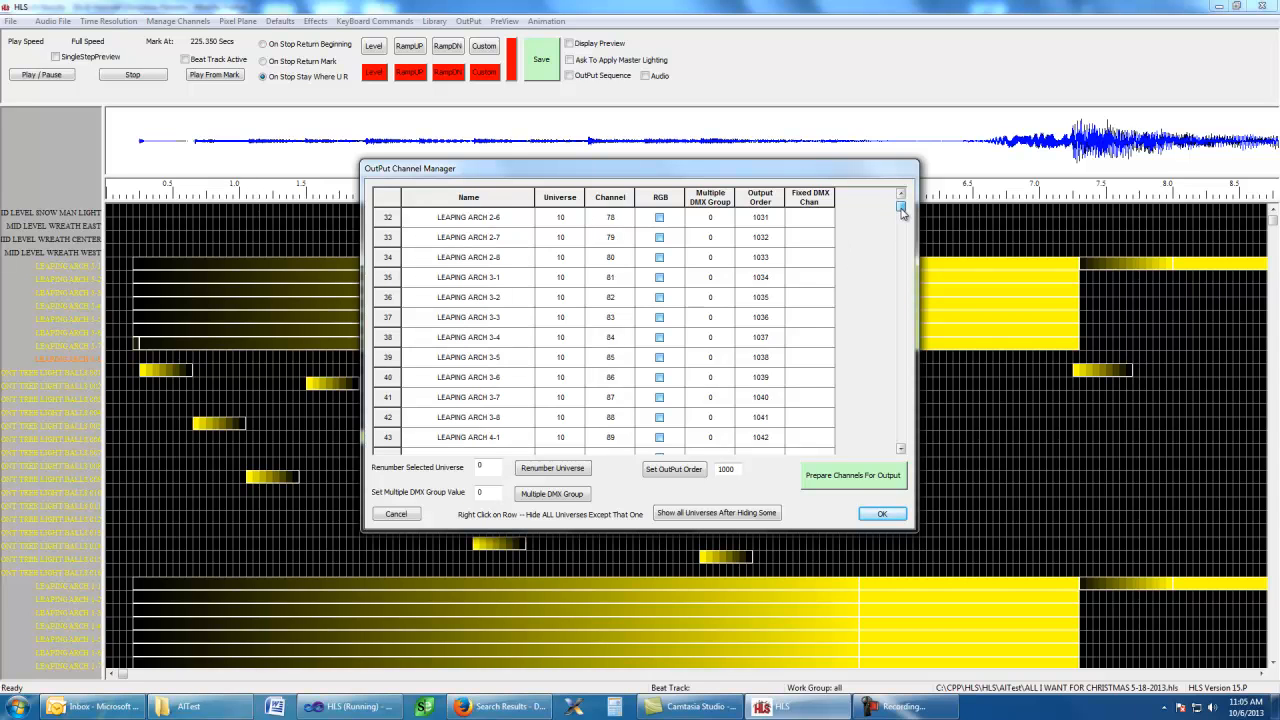
scroll(634, 290, up, 6)
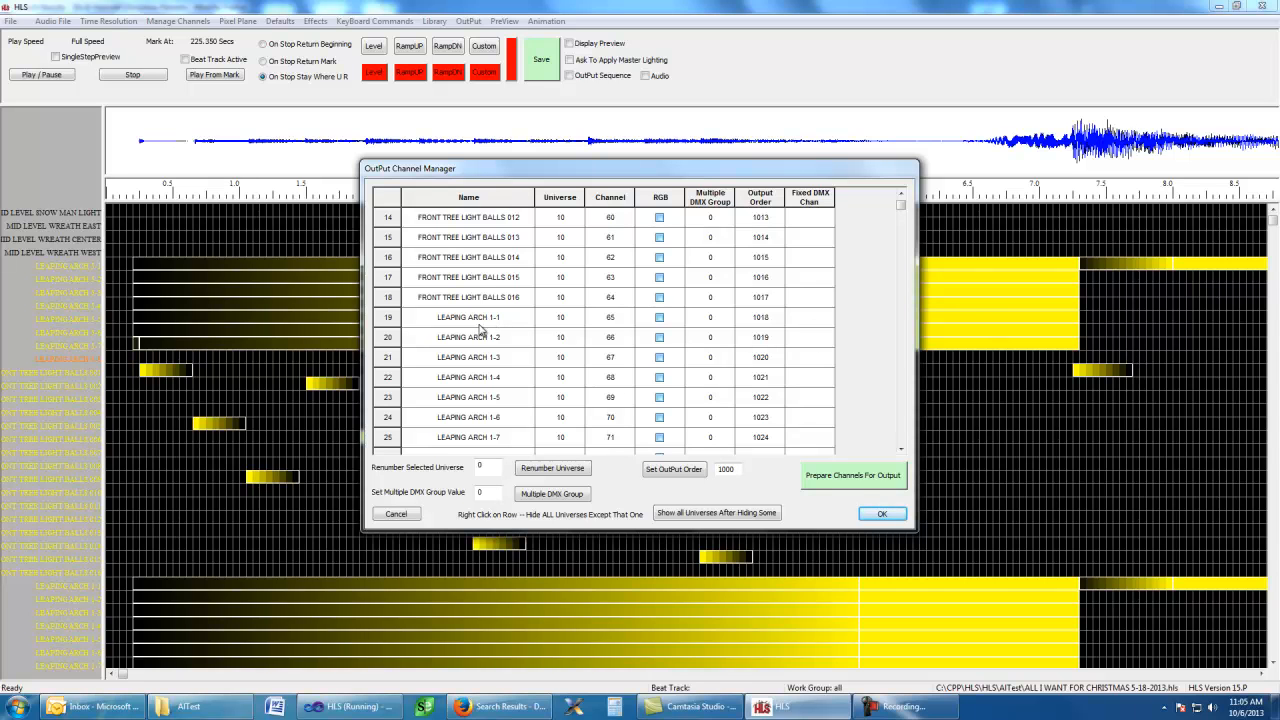
click(772, 320)
click(771, 319)
click(776, 341)
text(2)
drag(766, 330, 763, 362)
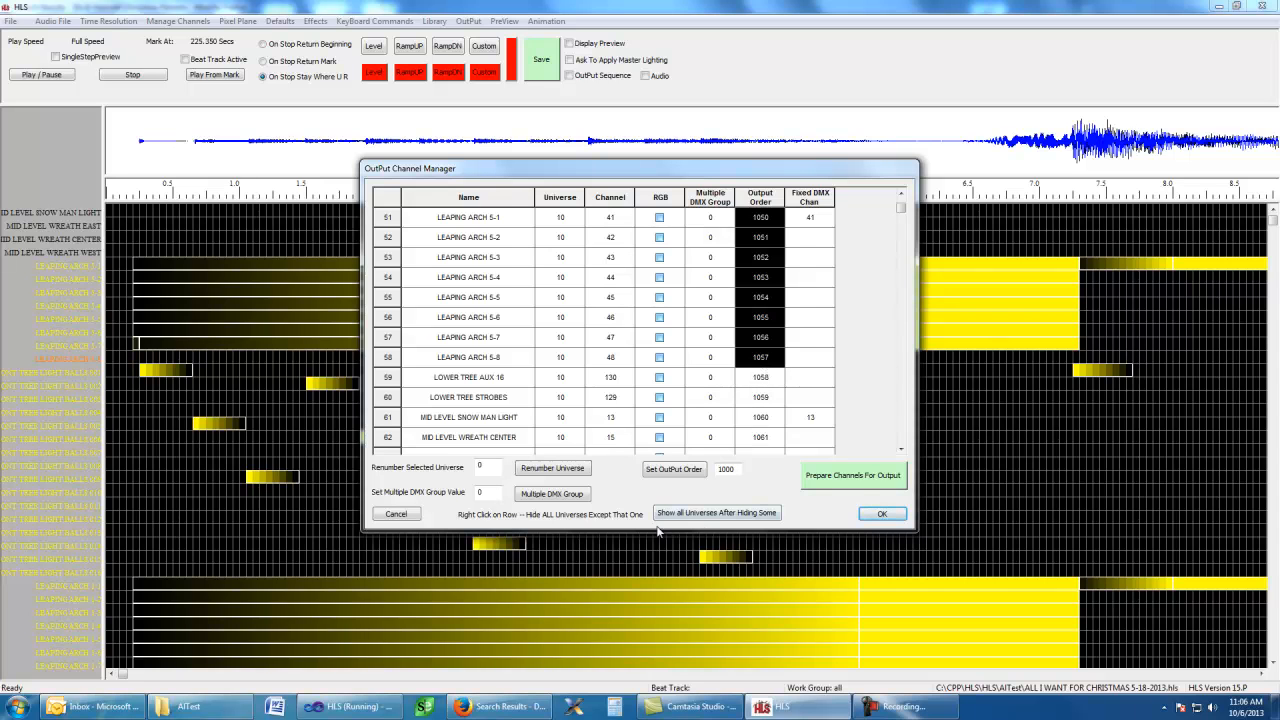
drag(738, 471, 706, 471)
text(1)
click(690, 471)
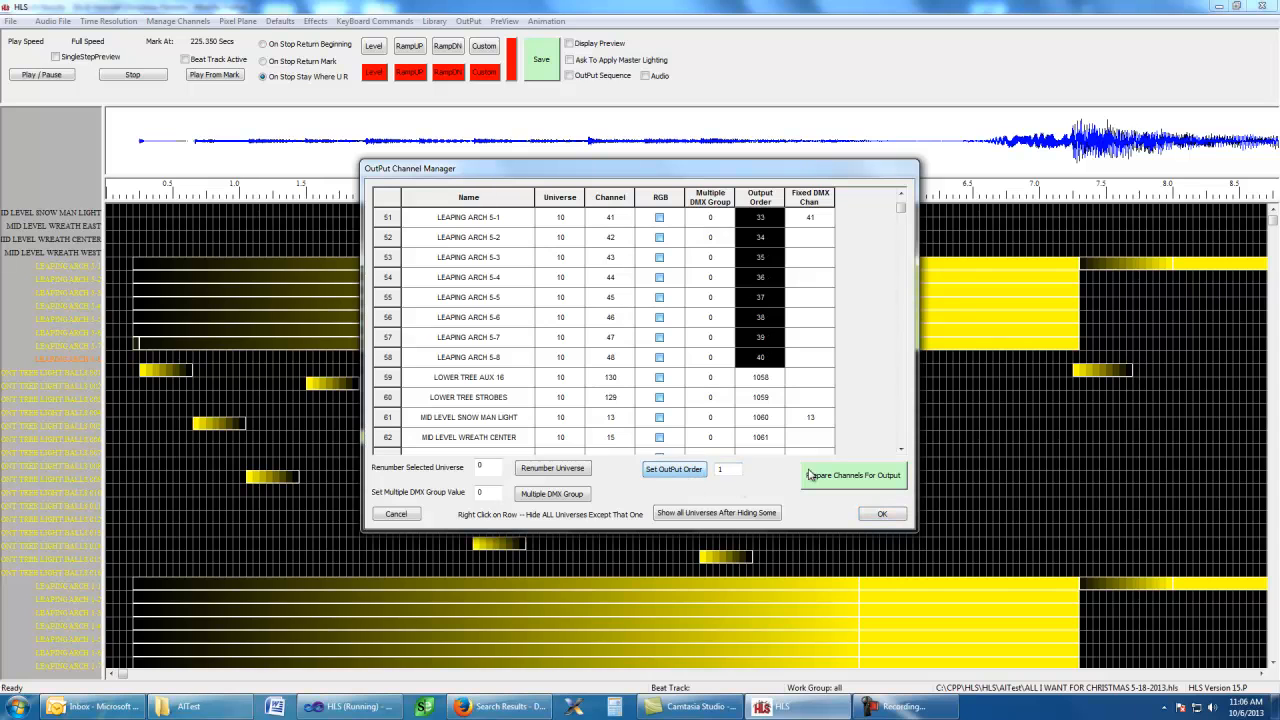
Step: Sort the channels by output order and check the sequence from the leaping arches into the channels numbered from 1000
drag(903, 210, 905, 186)
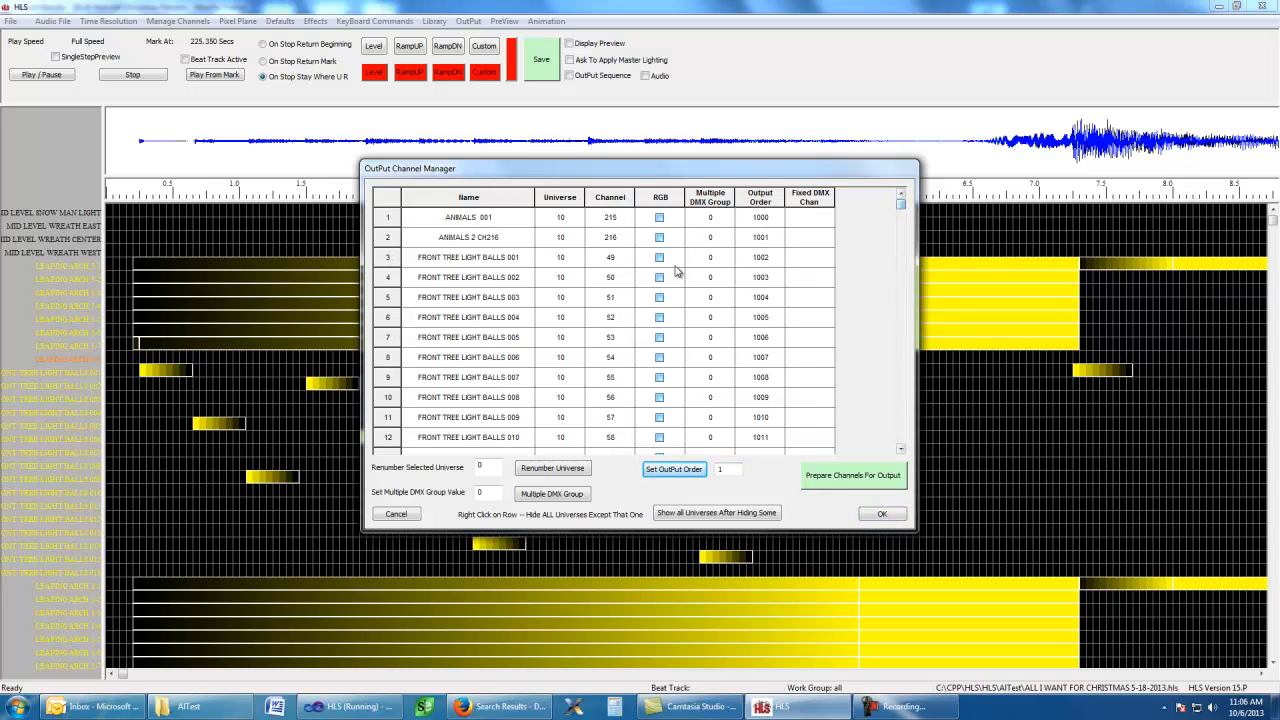
click(764, 199)
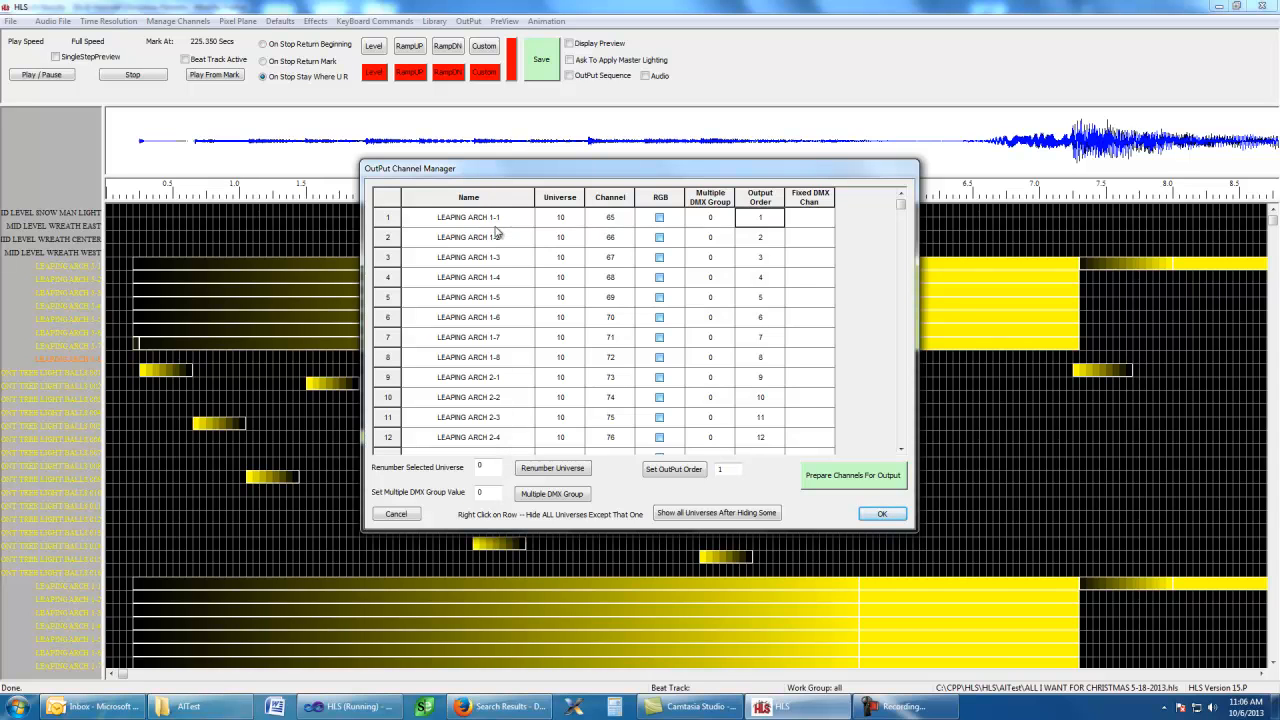
scroll(902, 206, down, 10)
scroll(902, 206, up, 10)
scroll(843, 291, down, 16)
scroll(820, 298, up, 5)
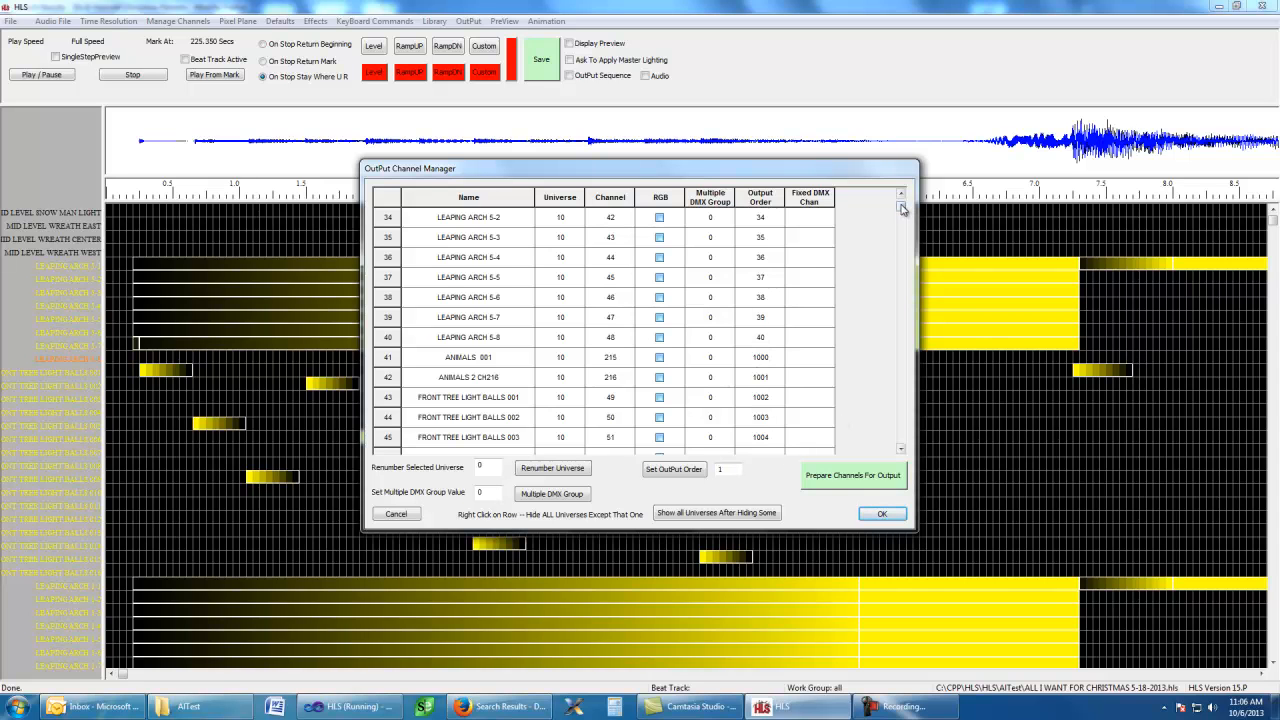
scroll(833, 332, down, 9)
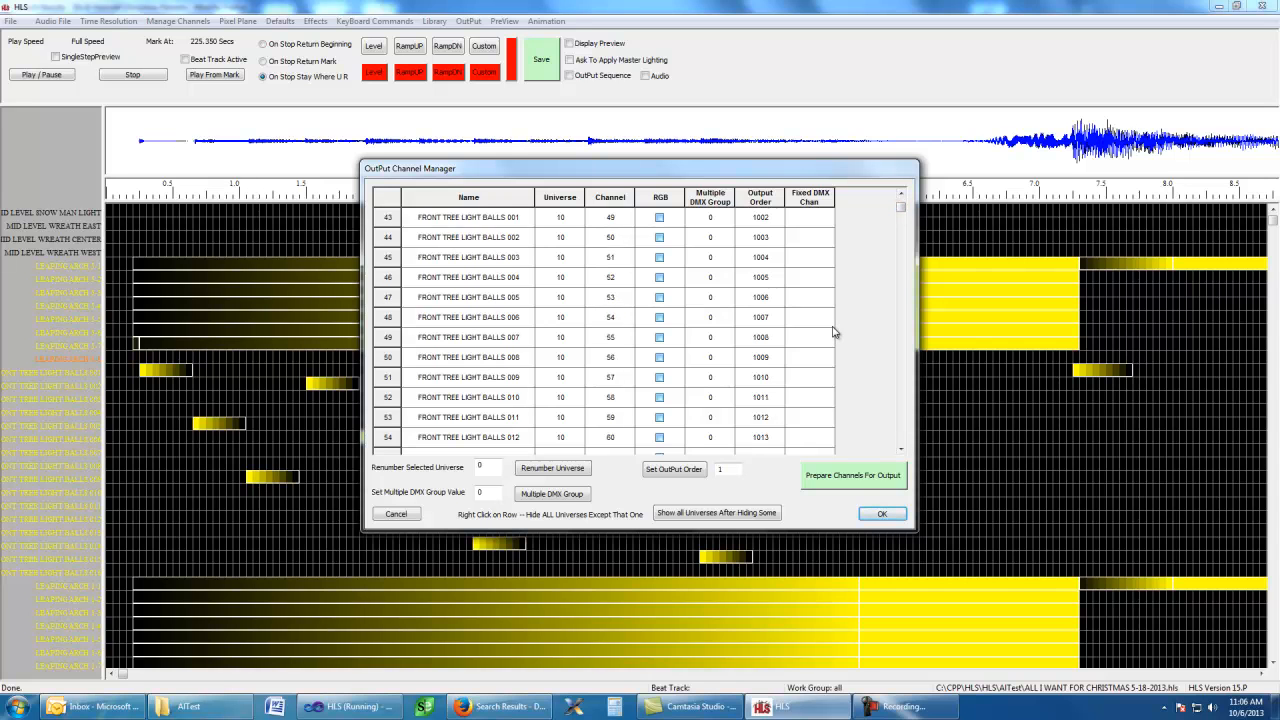
scroll(829, 332, down, 1)
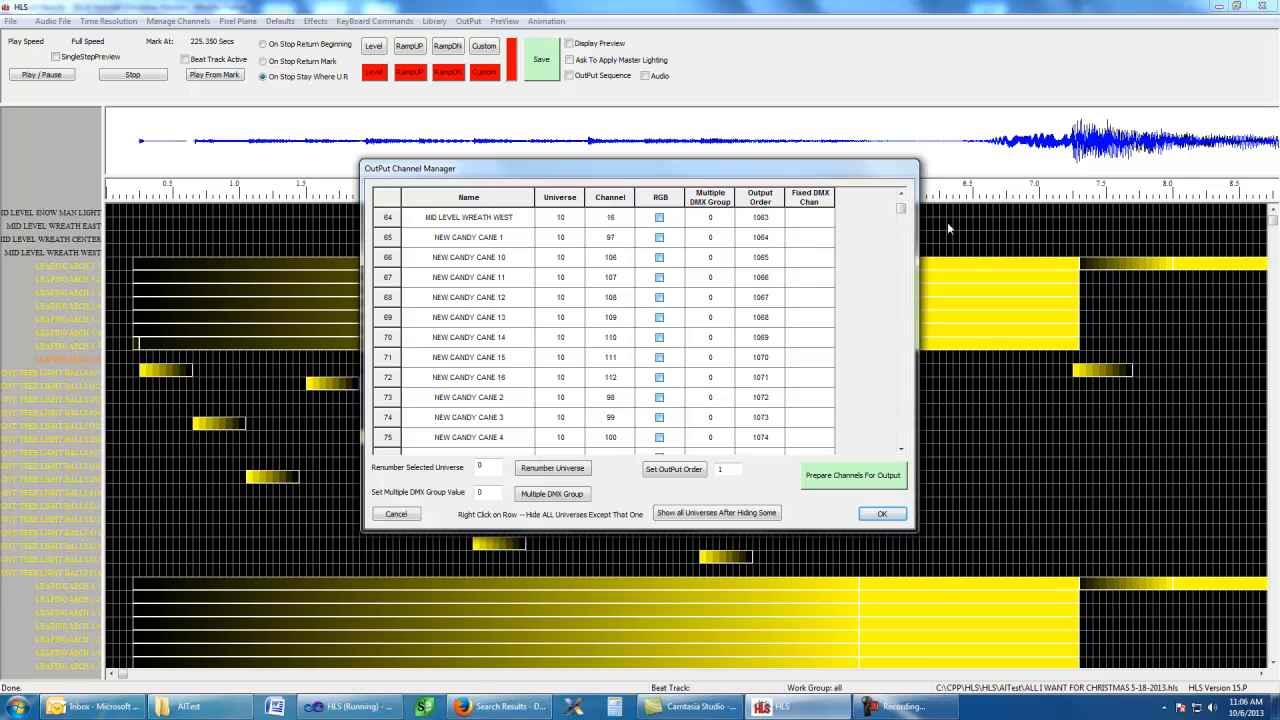
Step: Set the output order of the NEW CANDY CANE 1 channel to 50
drag(902, 212, 903, 201)
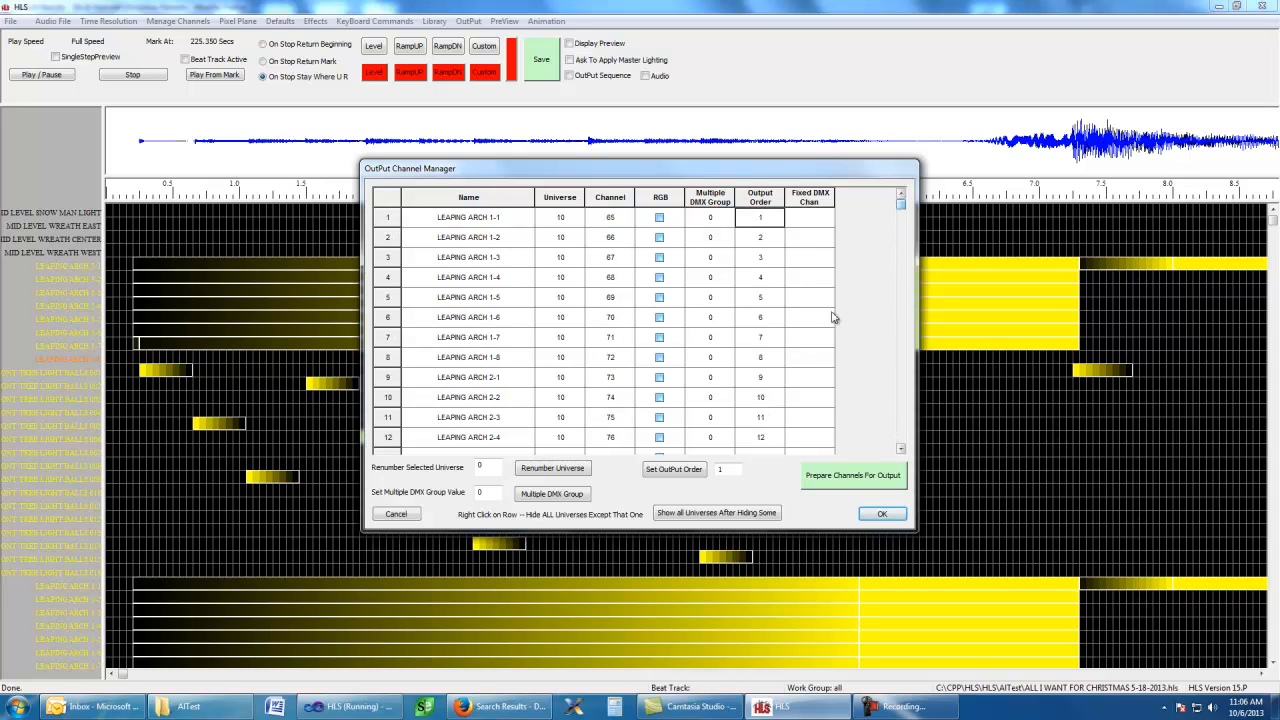
scroll(799, 393, down, 2)
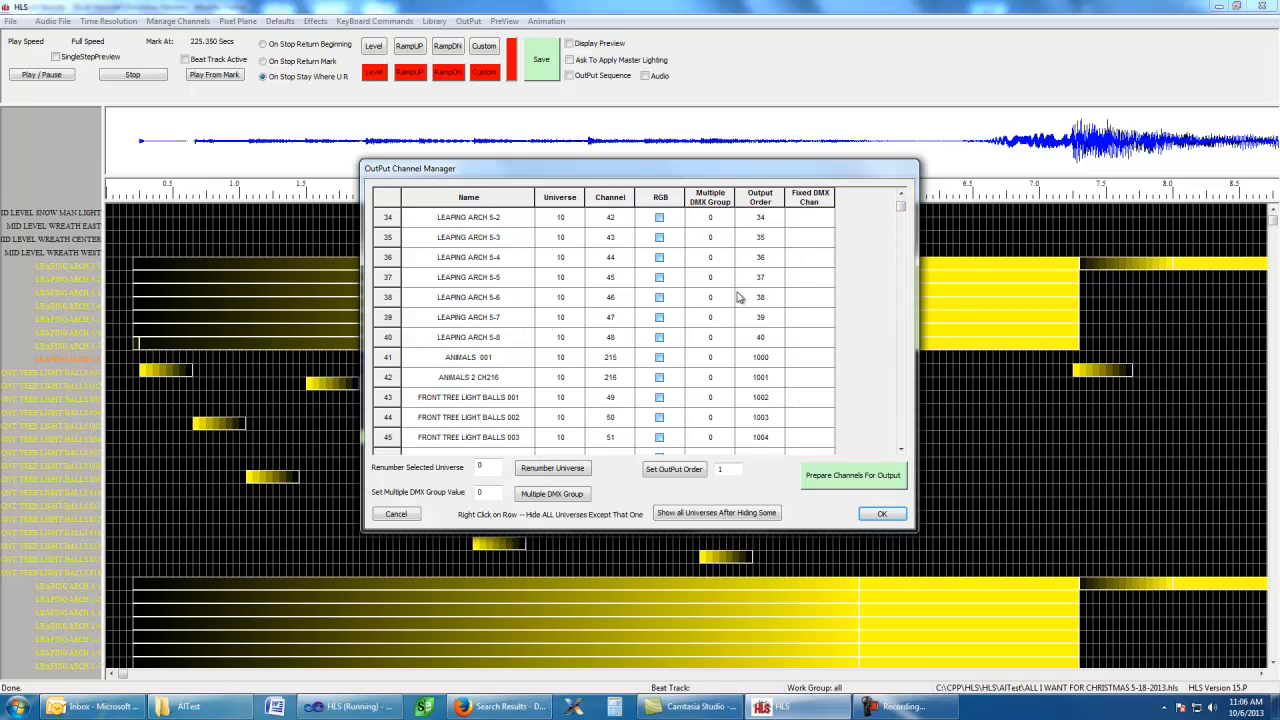
scroll(755, 358, down, 11)
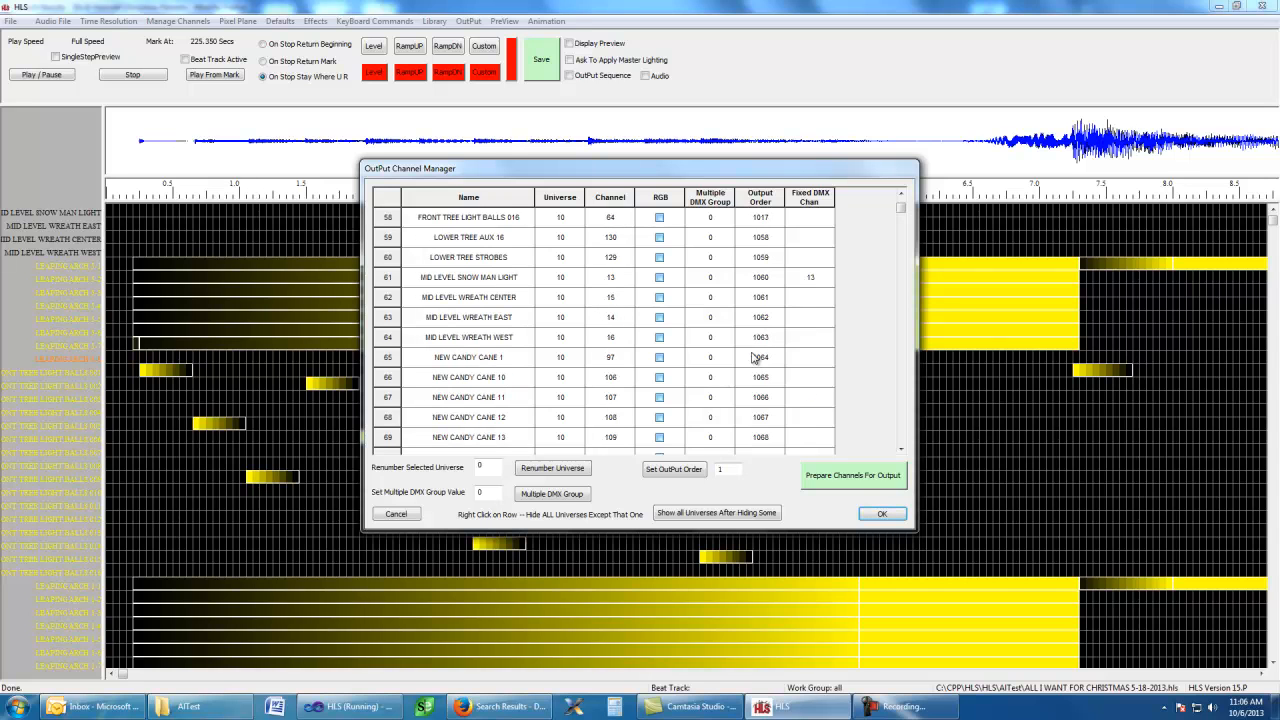
scroll(566, 324, up, 1)
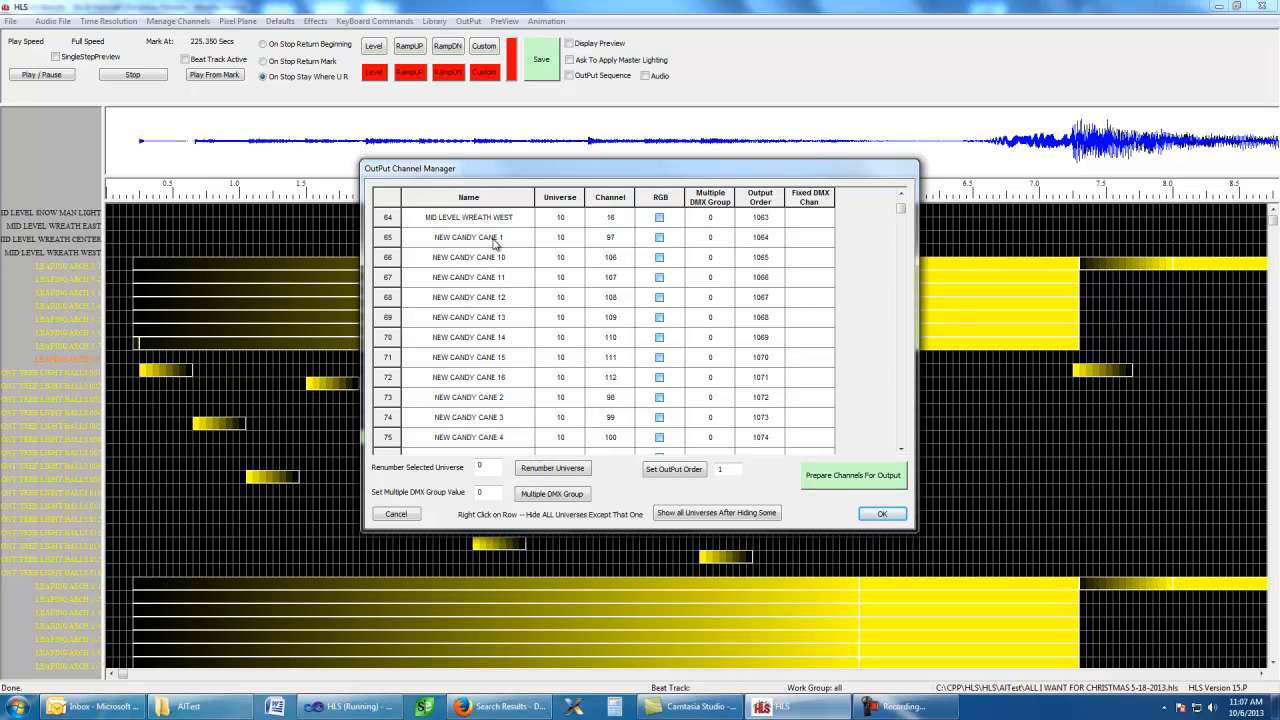
click(769, 237)
text(50)
Step: Renumber the output order of channels NEW CANDY CANE 2 through 9, starting at 51
drag(752, 405, 752, 365)
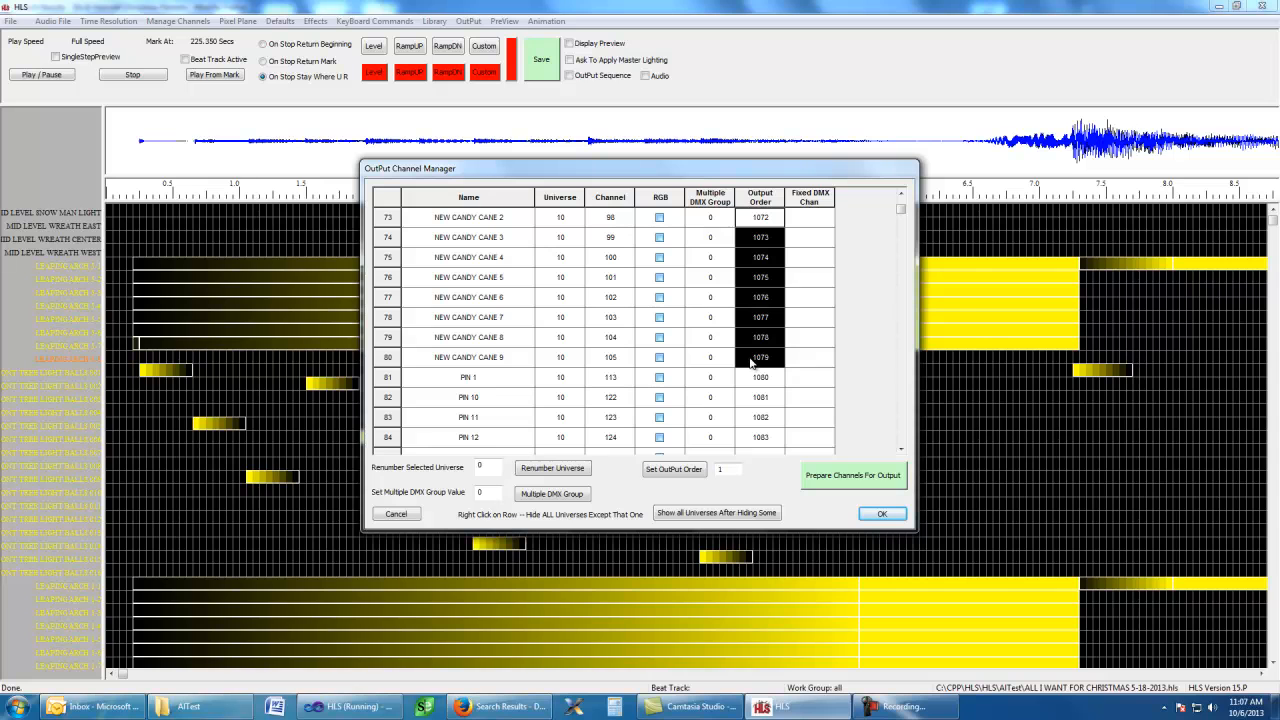
click(732, 469)
text(51)
click(676, 470)
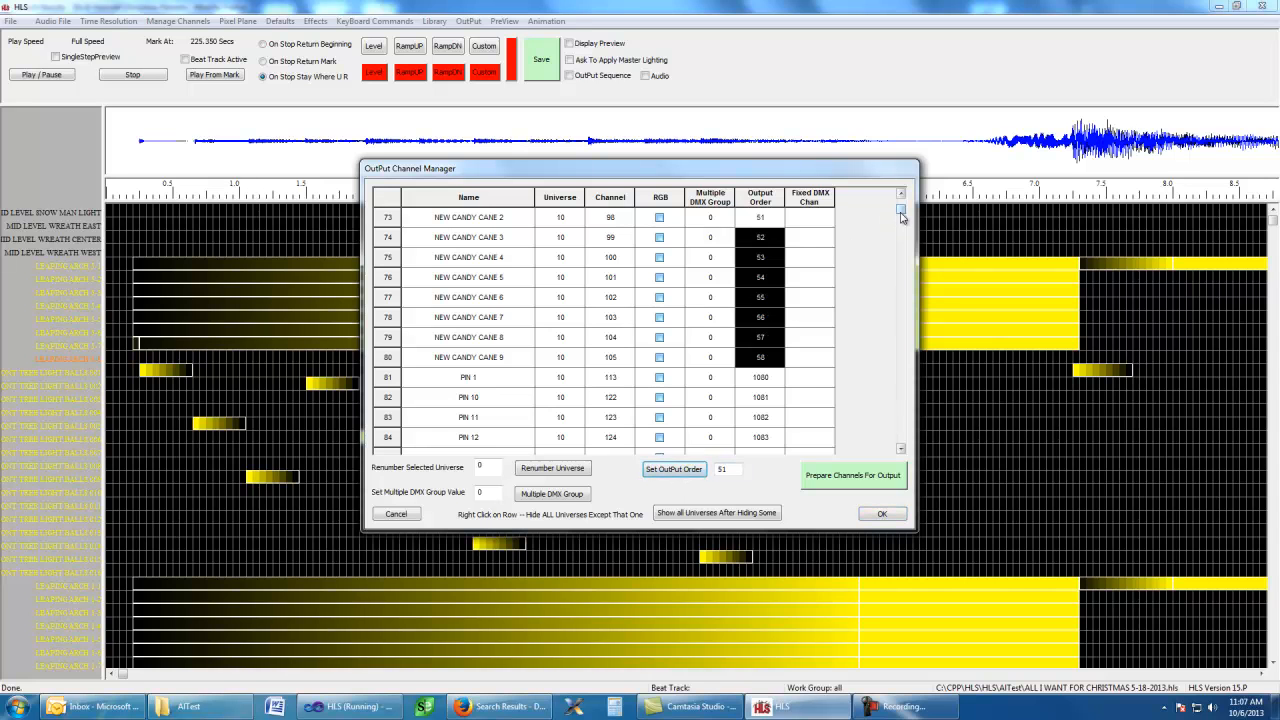
Step: Sort the channels by output order and check where the candy canes fall after the leaping arches
click(765, 205)
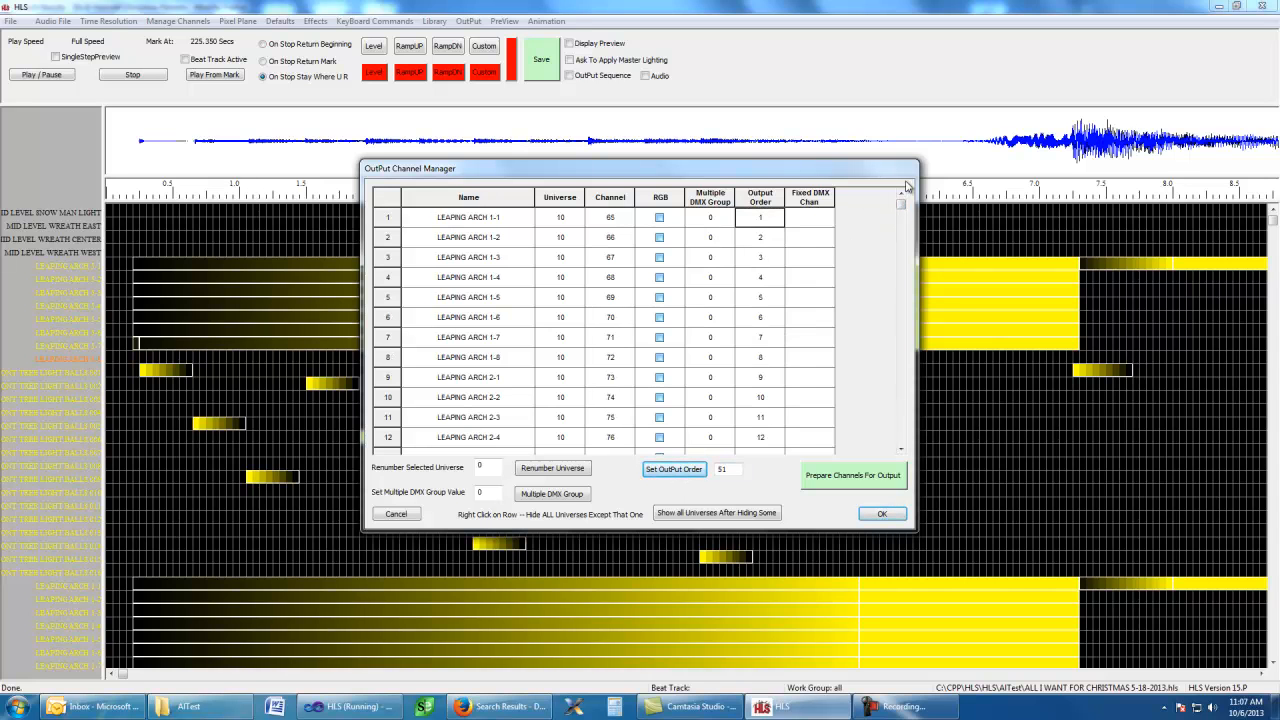
mouse_move(901, 204)
mouse_down()
mouse_move(902, 226)
mouse_move(903, 212)
mouse_up()
scroll(869, 261, down, 6)
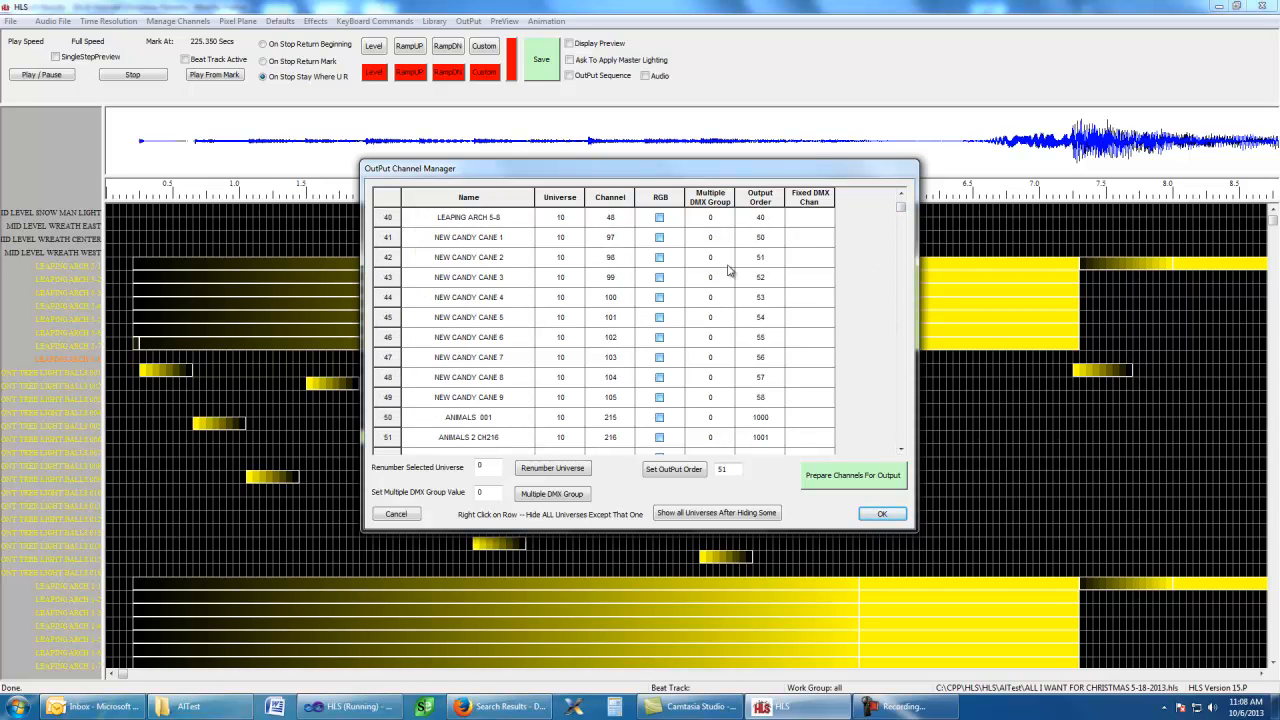
scroll(700, 393, down, 2)
scroll(739, 378, down, 8)
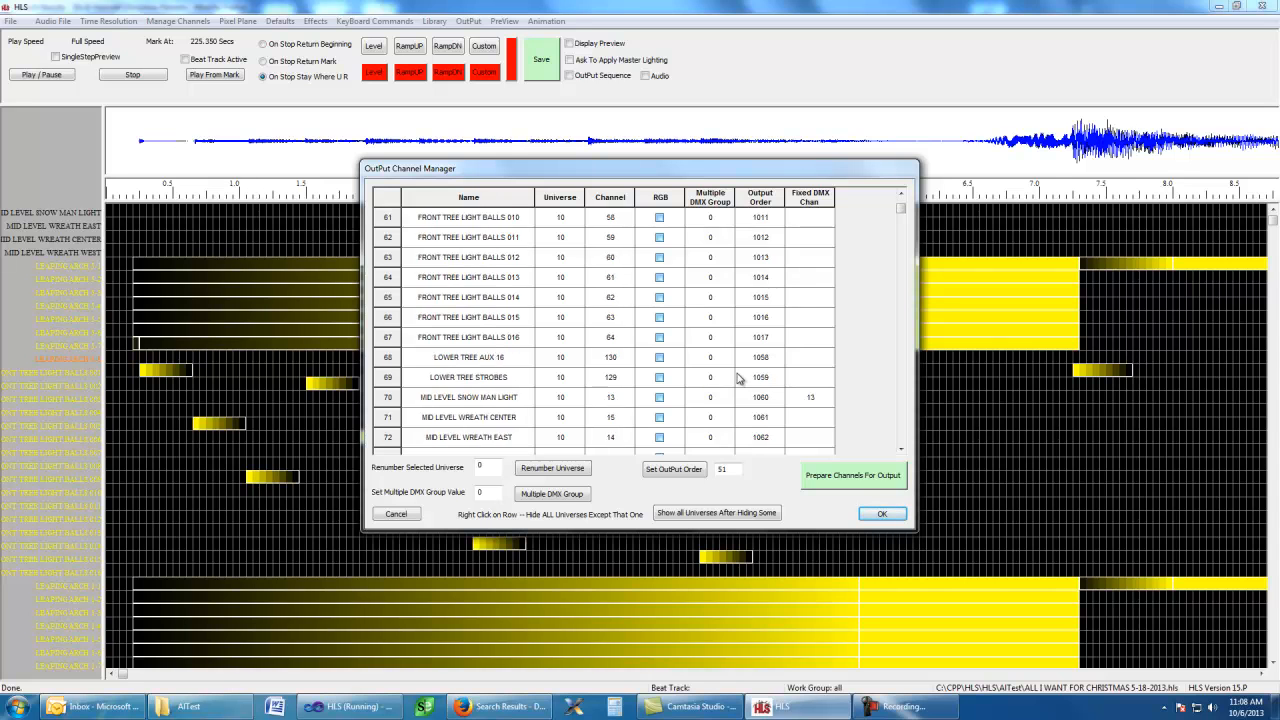
Step: Renumber the output order of channels NEW CANDY CANE 10 through 16, starting at 200
scroll(660, 374, up, 1)
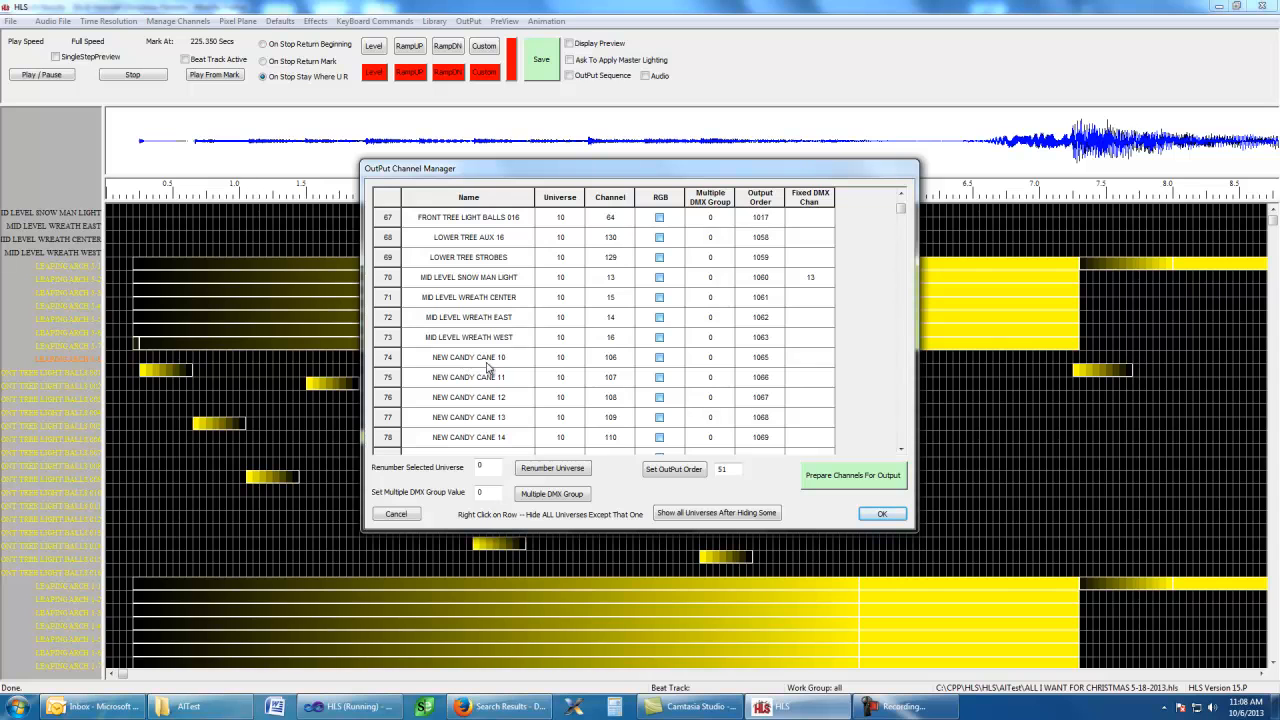
scroll(770, 355, up, 3)
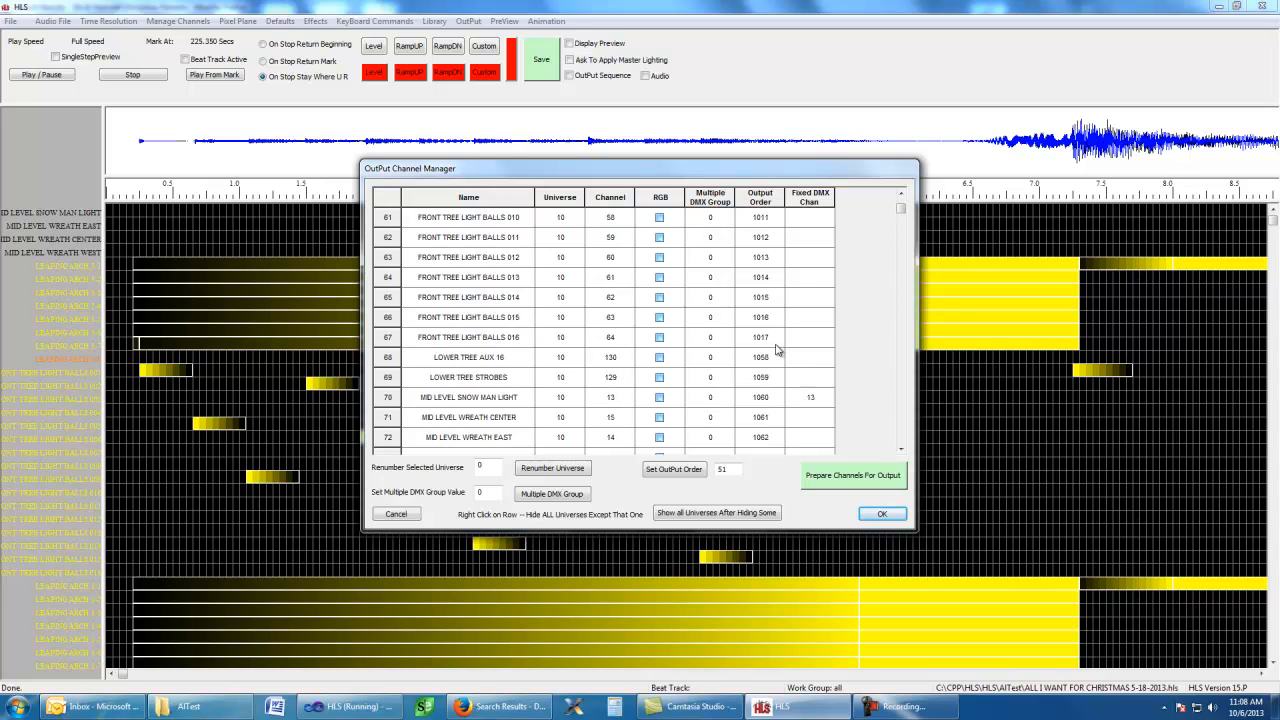
scroll(776, 350, down, 4)
click(763, 300)
drag(765, 309, 760, 428)
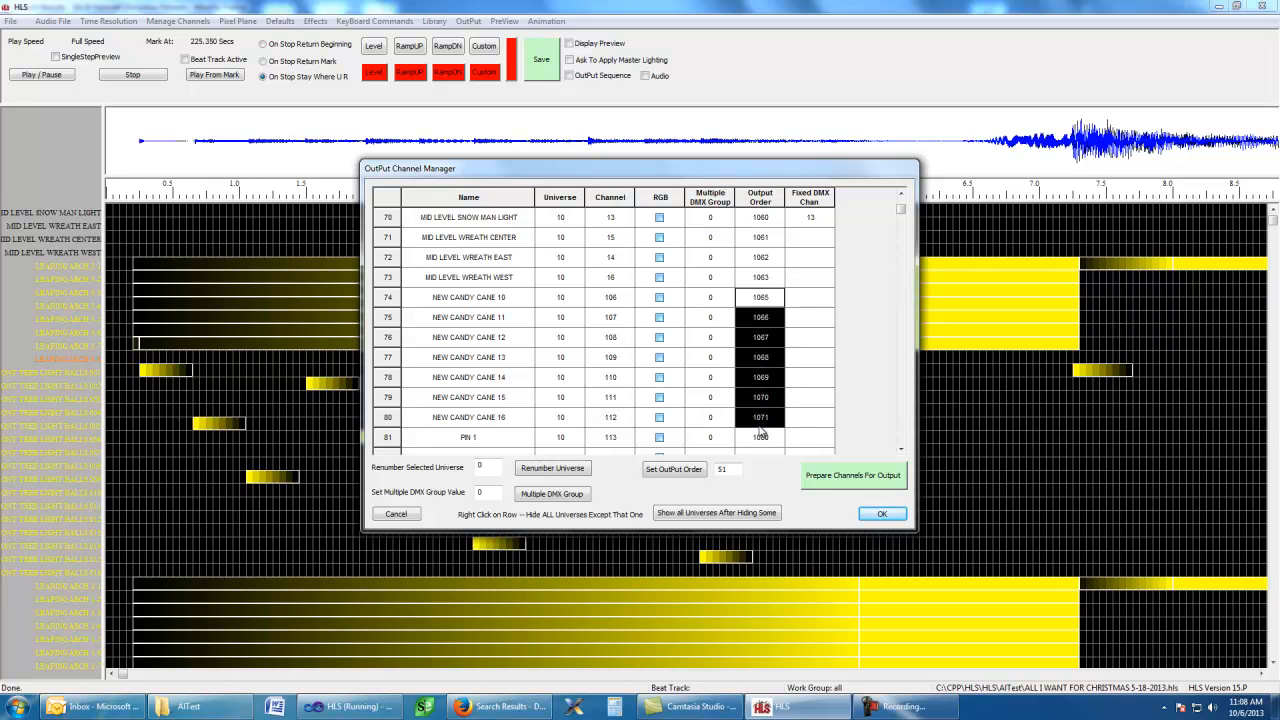
double_click(722, 469)
text(2)
click(688, 475)
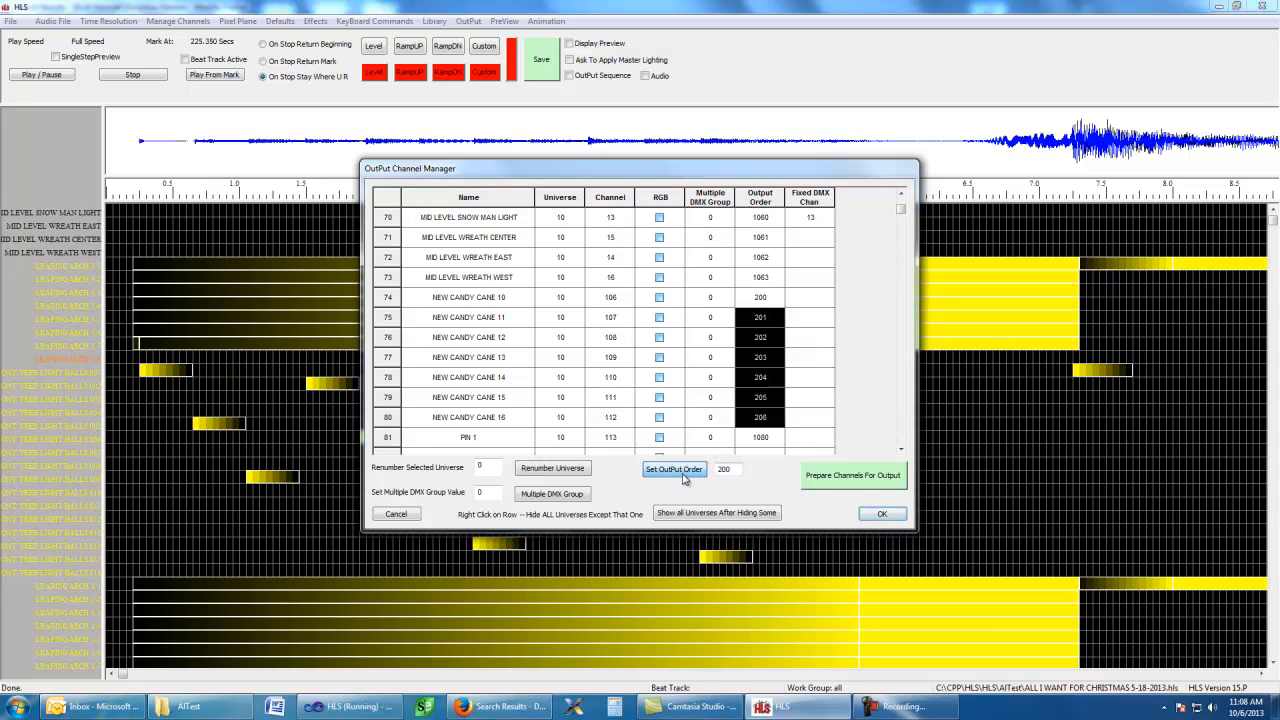
Step: Re-sort the channels by output order and review the sequence from the leaping arches through all the candy canes to ANIMALS 001
click(760, 200)
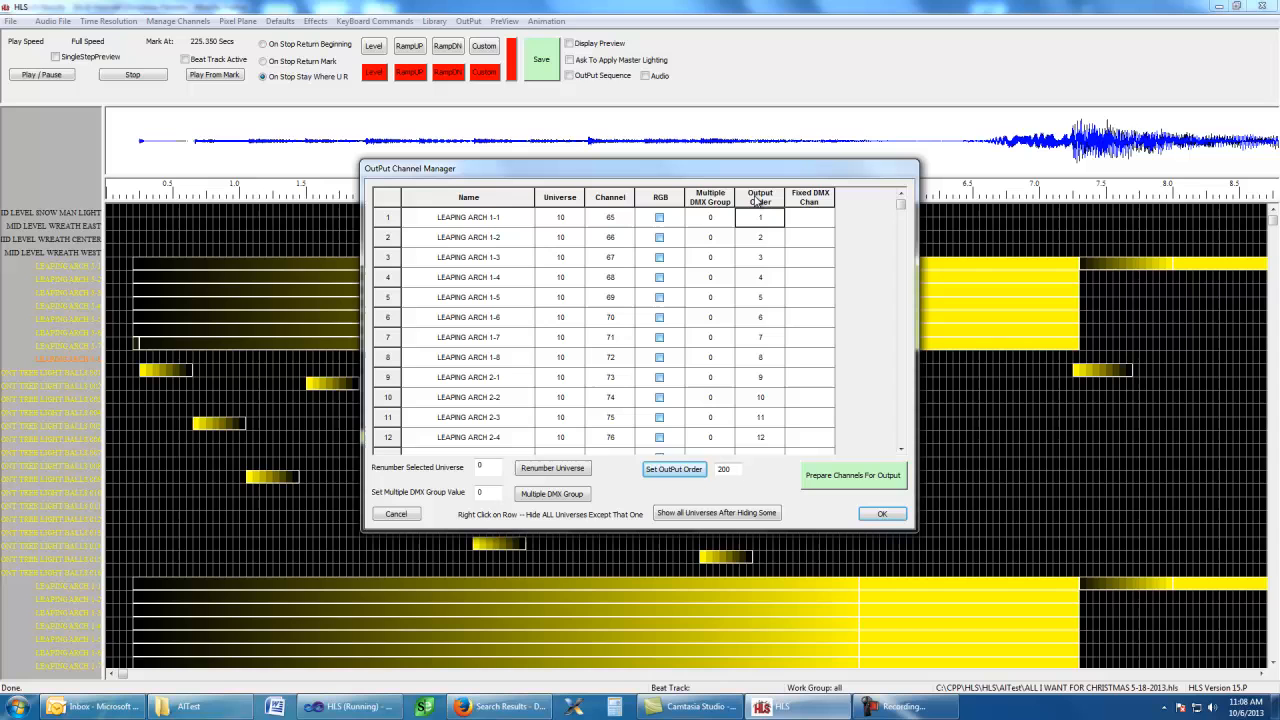
click(905, 410)
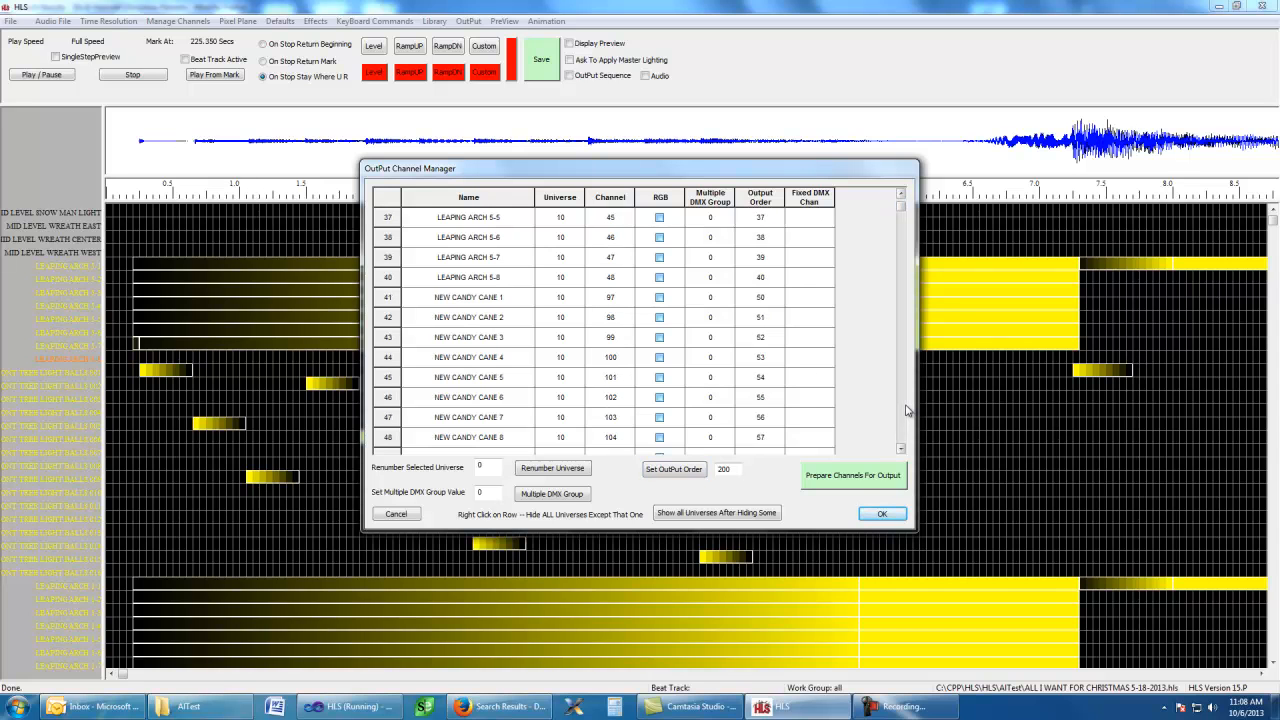
click(907, 410)
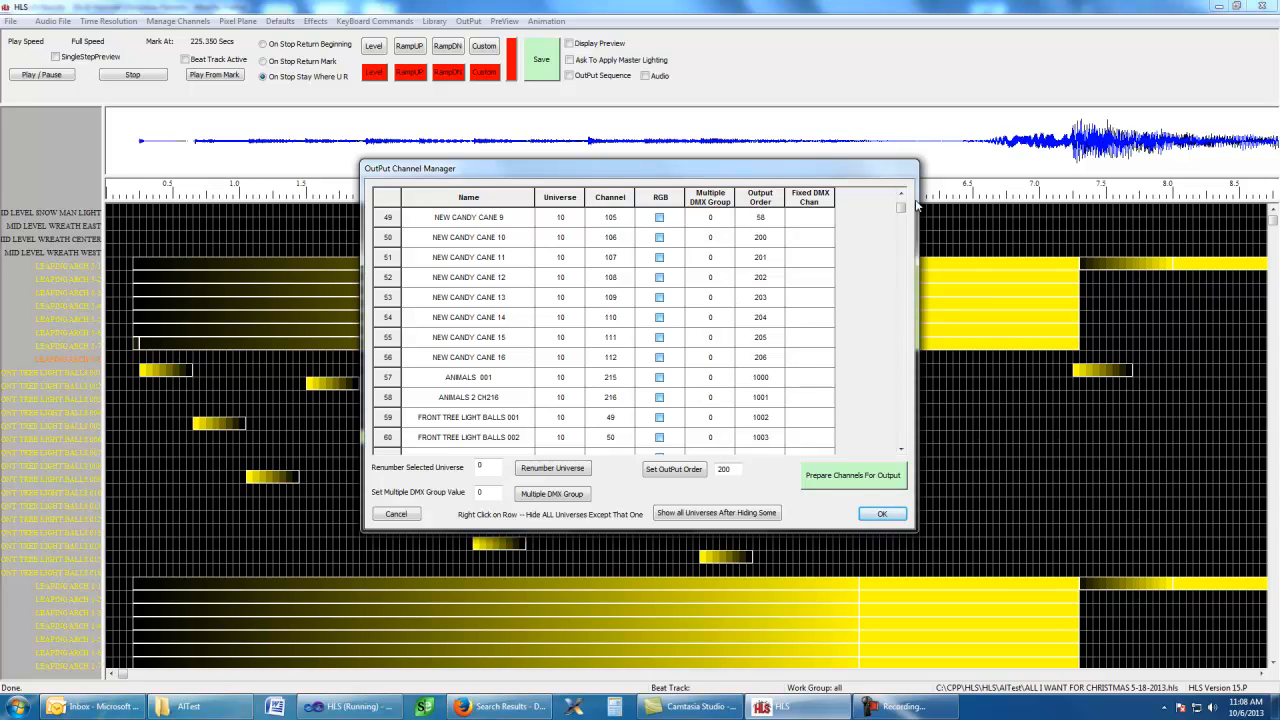
scroll(901, 204, up, 9)
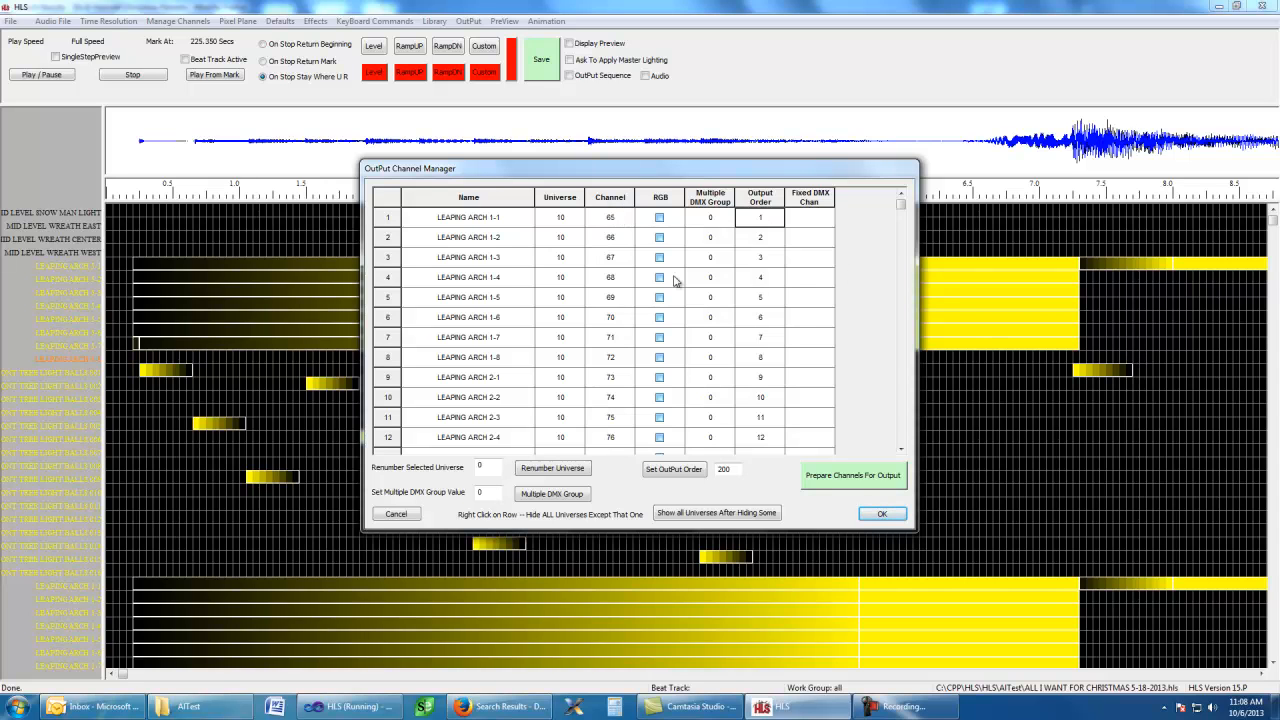
drag(901, 208, 902, 202)
click(900, 428)
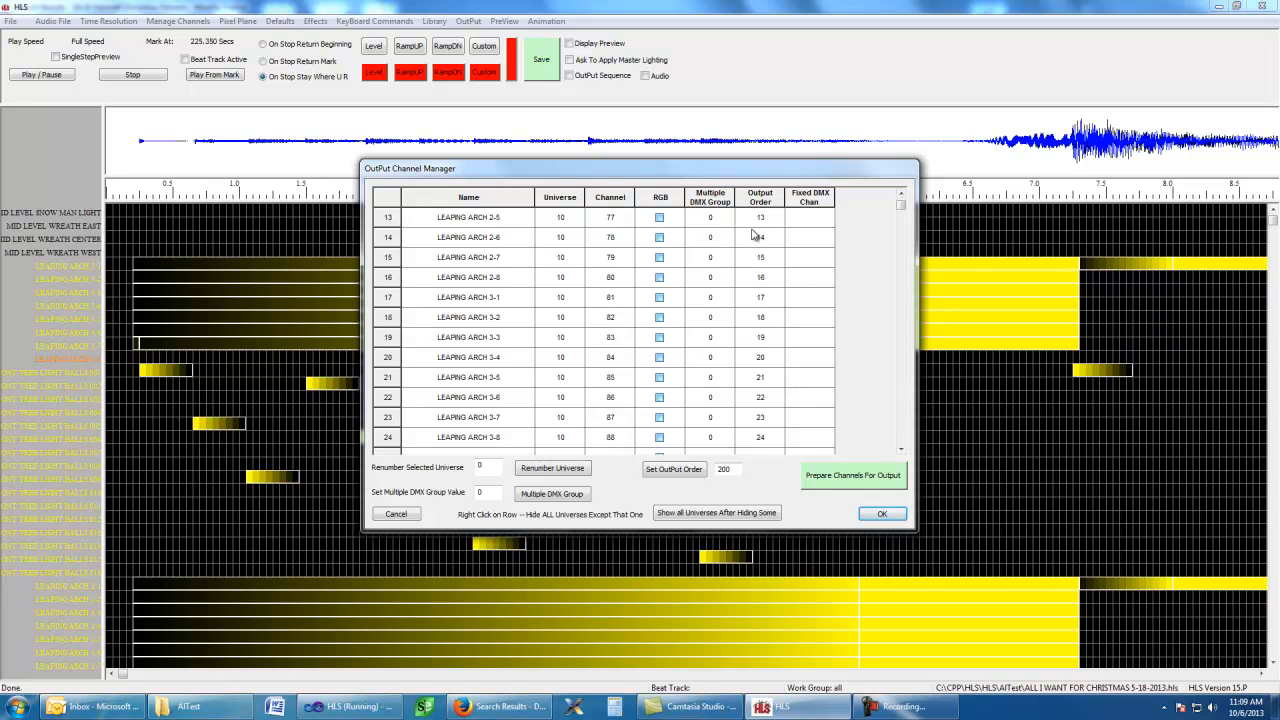
scroll(590, 245, down, 1)
scroll(595, 382, down, 8)
scroll(588, 383, up, 13)
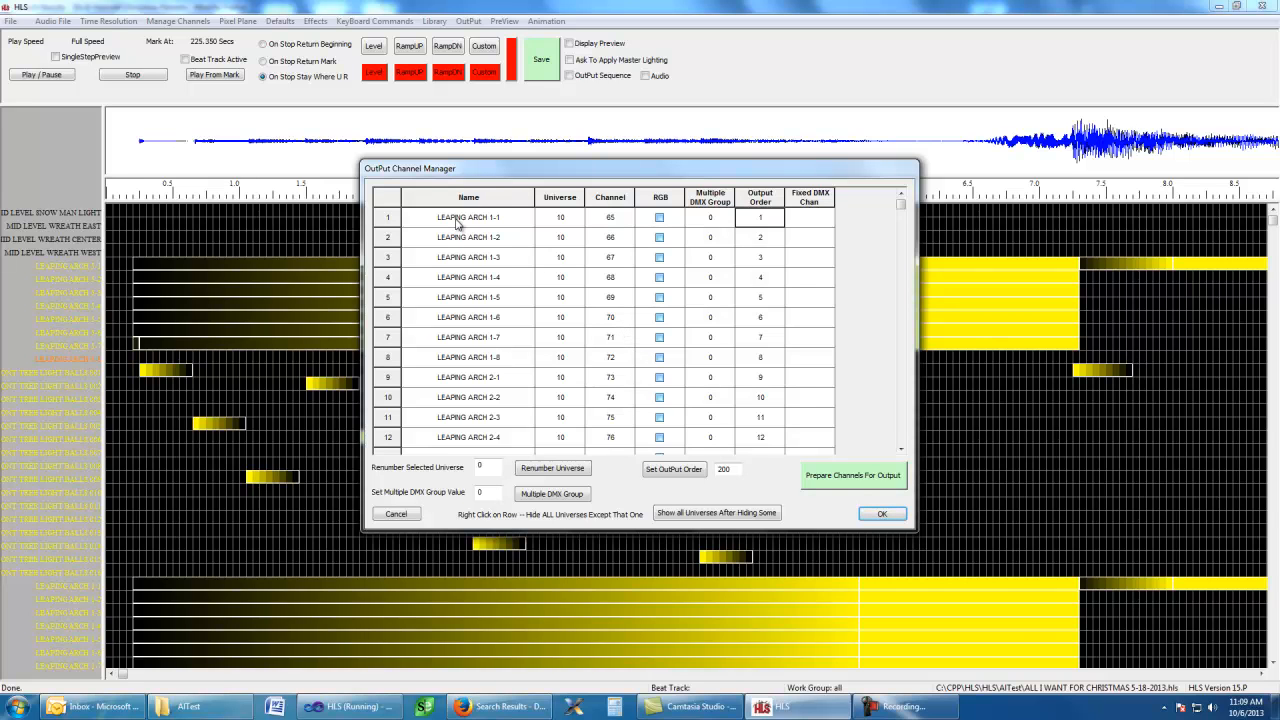
Step: Prepare the channels for output and check the assigned channel numbers in universes 10 and 20
click(831, 484)
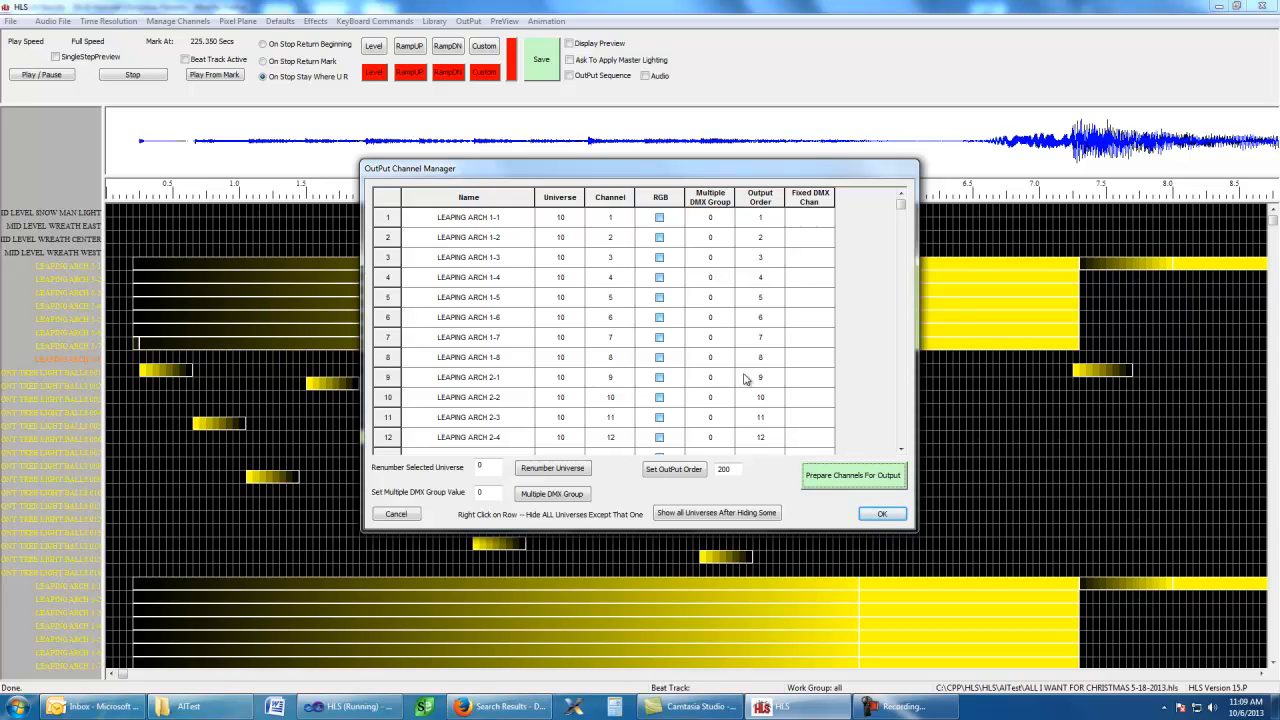
drag(902, 210, 902, 221)
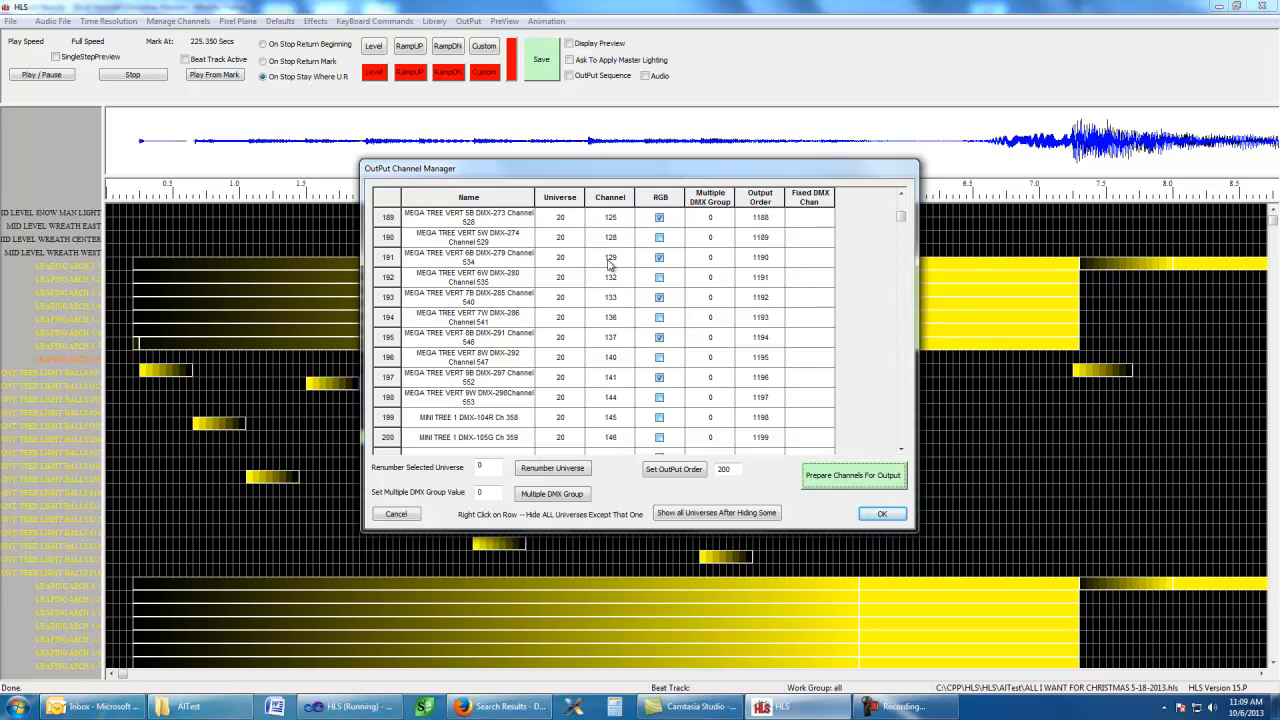
mouse_move(901, 216)
mouse_down()
mouse_move(903, 237)
mouse_move(903, 200)
mouse_up()
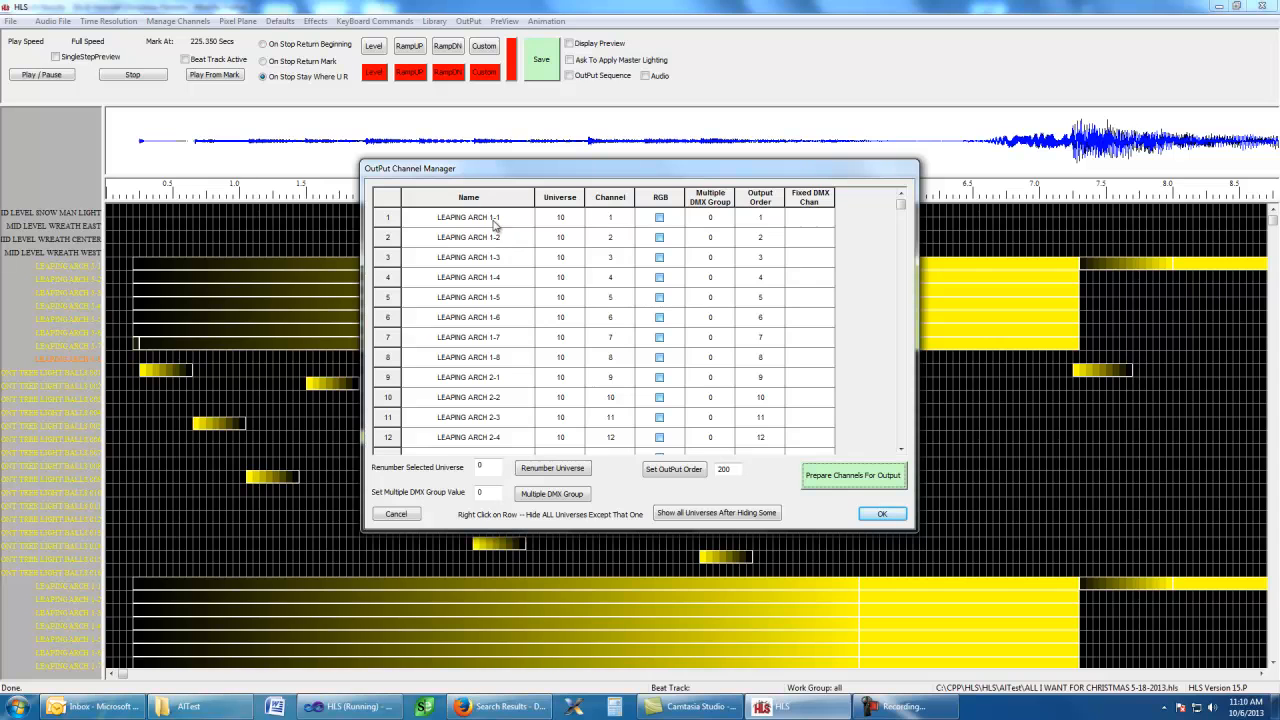
Step: Set the fixed DMX channel of LEAPING ARCH 1-1 to 13
click(808, 222)
text(13)
Step: Set the fixed DMX channel of NEW CANDY CANE 1 to 75 and prepare the channels for output
click(903, 429)
click(903, 429)
click(903, 429)
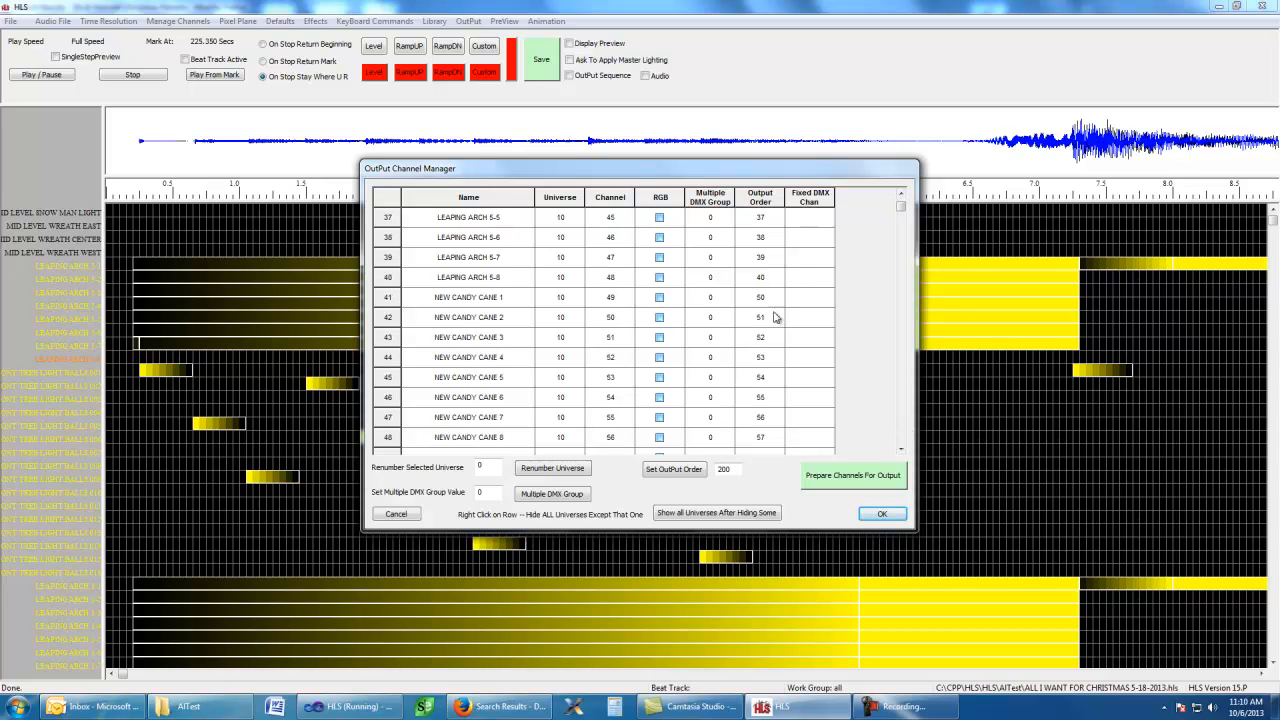
click(806, 304)
text(75)
click(841, 477)
drag(897, 210, 899, 199)
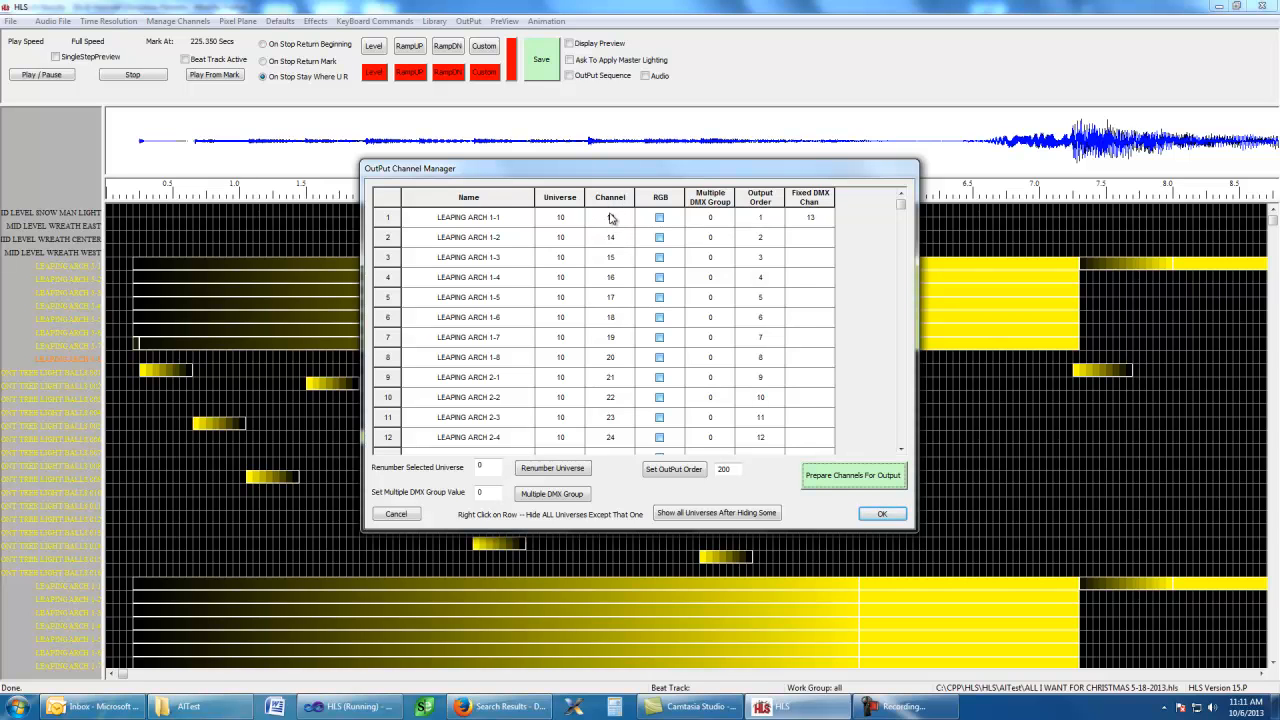
Step: Set the fixed DMX channel of LEAPING ARCH 5-1 to 50 and prepare the channels for output again
click(903, 430)
click(903, 430)
click(817, 378)
drag(817, 375, 790, 375)
text(50)
key(Return)
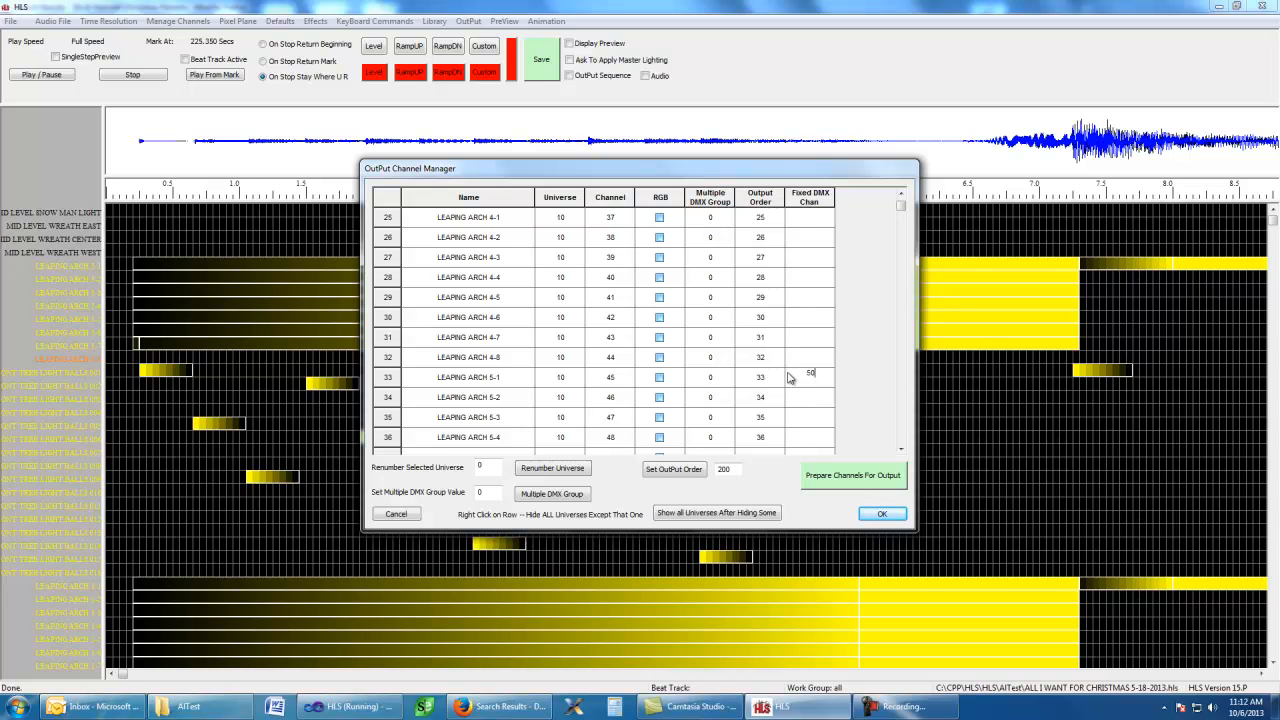
click(840, 479)
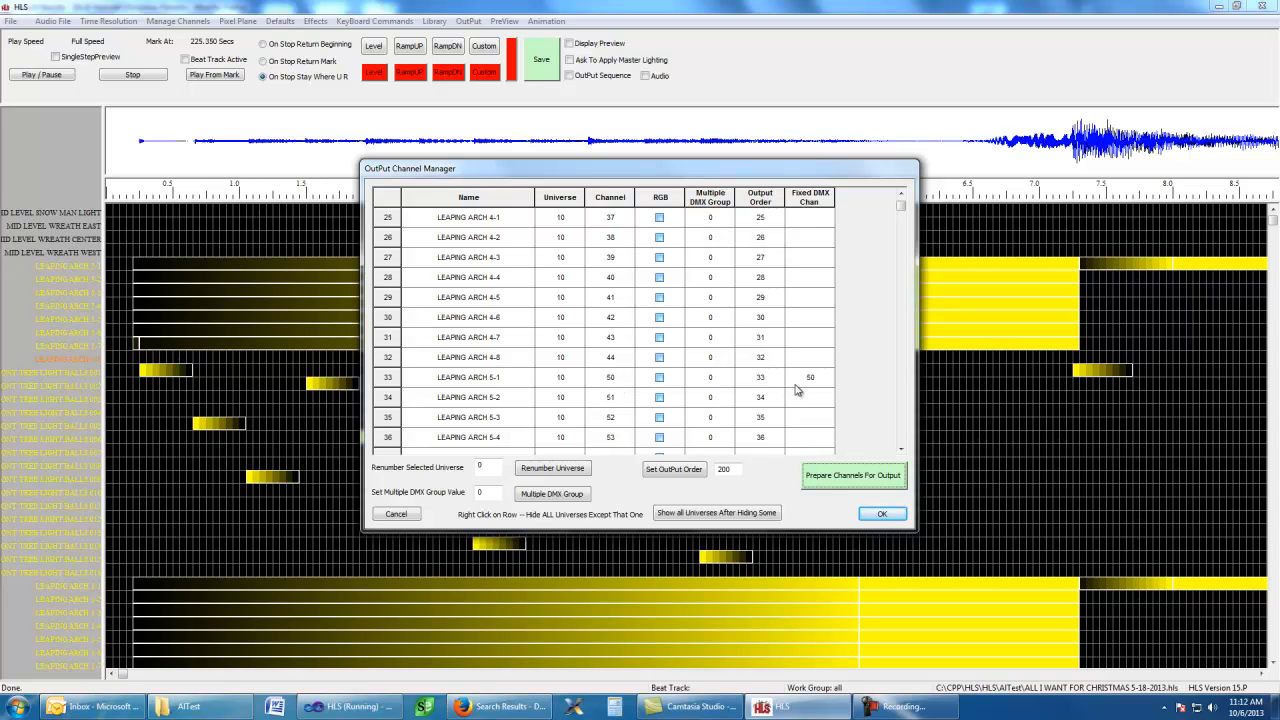
Step: Check the channel numbering from LEAPING ARCH 1-1 to the candy canes and accept the output channel changes
drag(901, 204, 901, 209)
scroll(904, 429, down, 4)
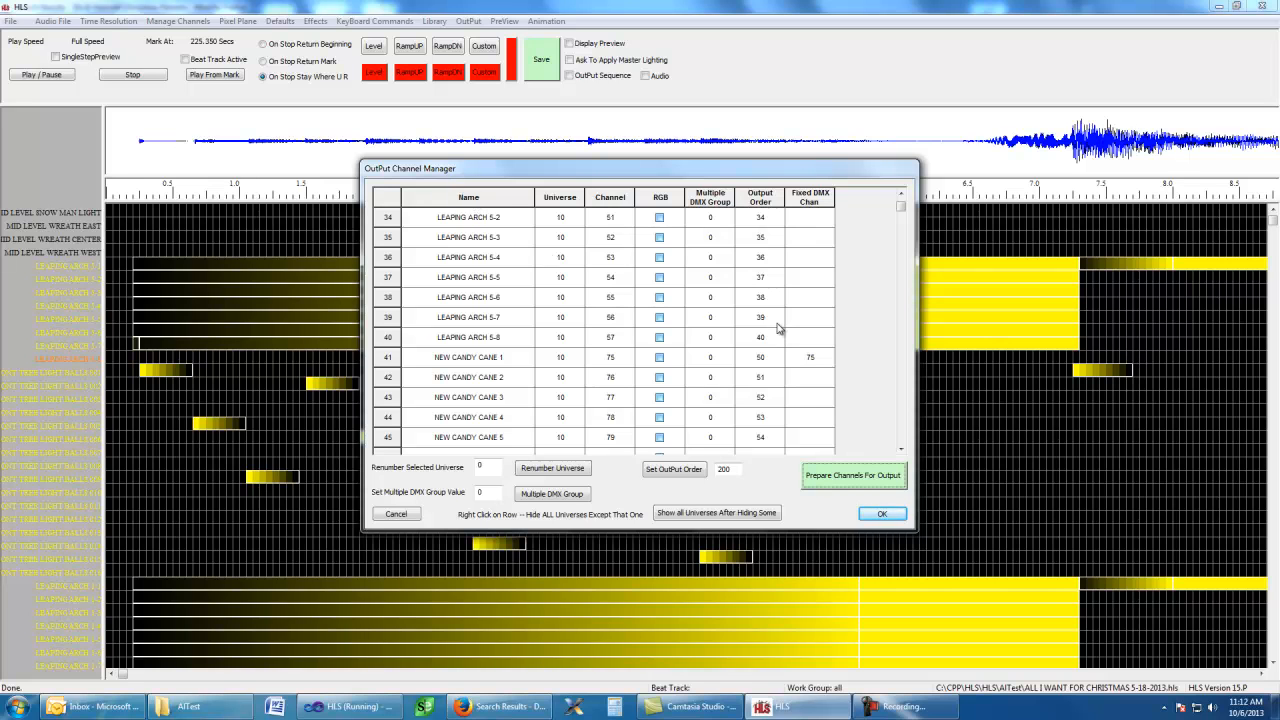
drag(903, 206, 903, 192)
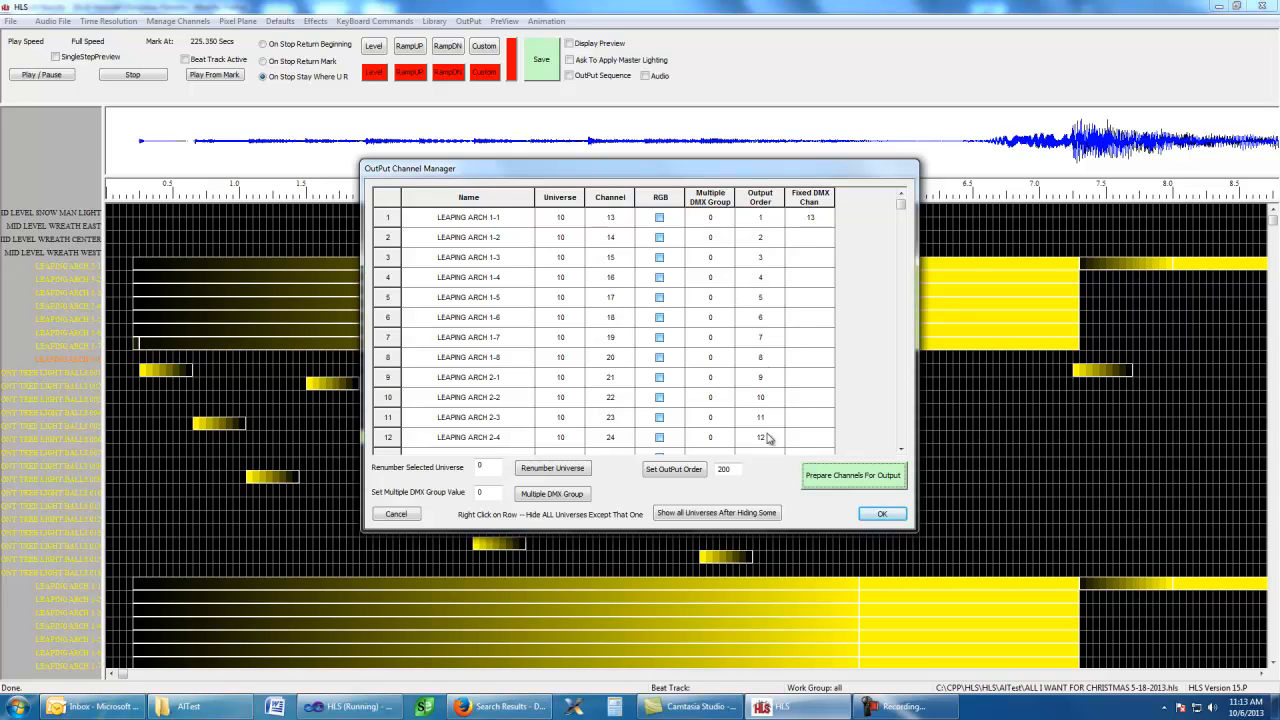
drag(901, 208, 905, 197)
click(881, 514)
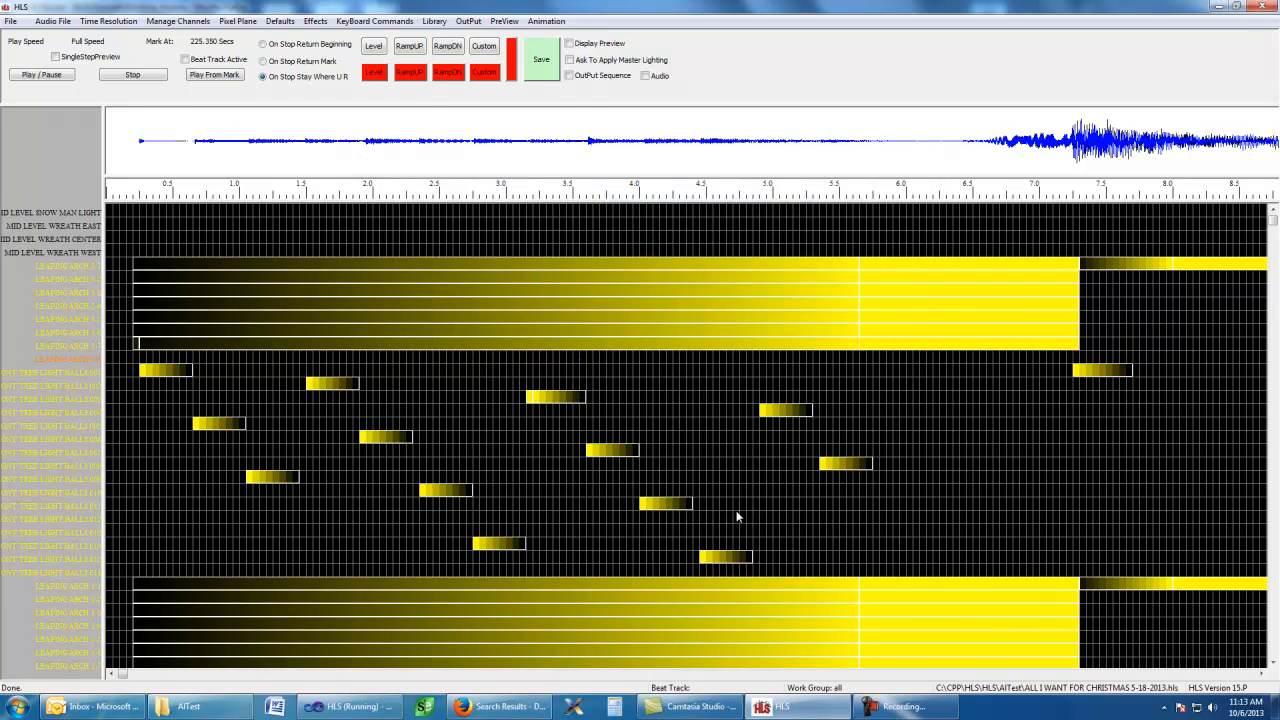